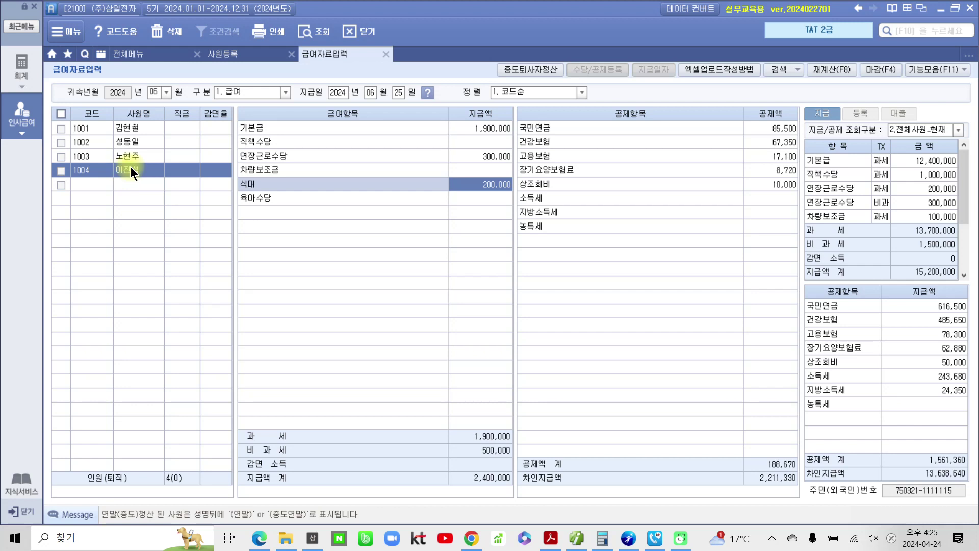
# Step: Create the July (07) 2024 payroll as type 1.급여, copying the previous month's data and recalculating all employees
pyautogui.click(167, 90)
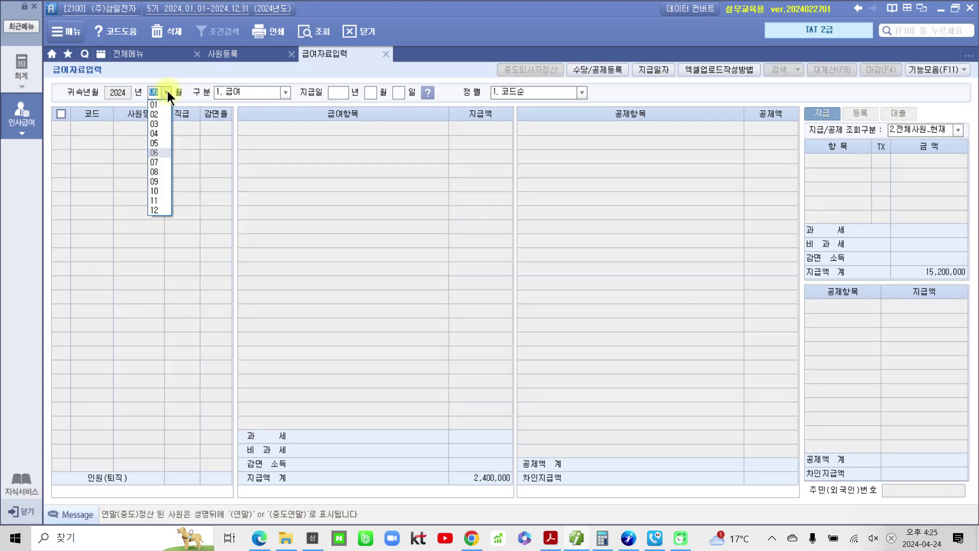
pyautogui.click(156, 162)
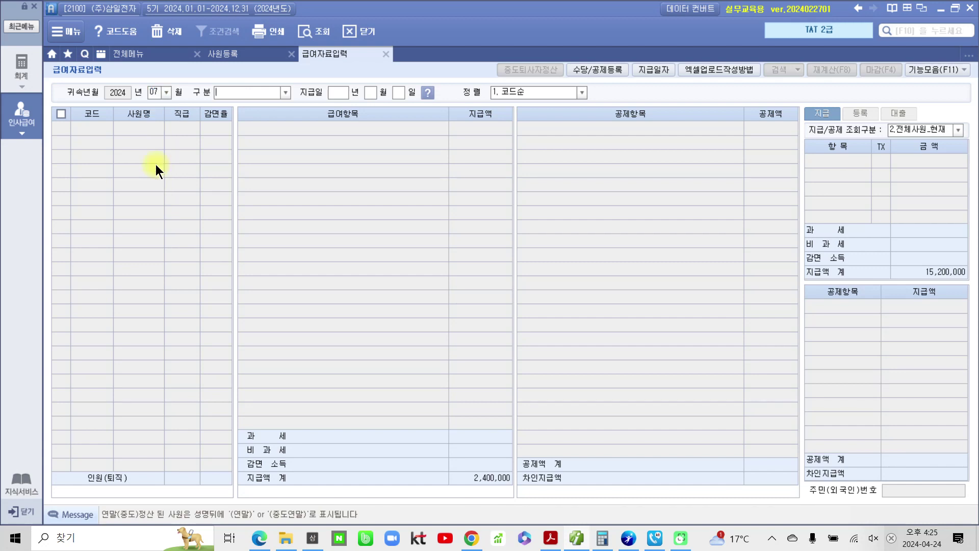
pyautogui.click(286, 90)
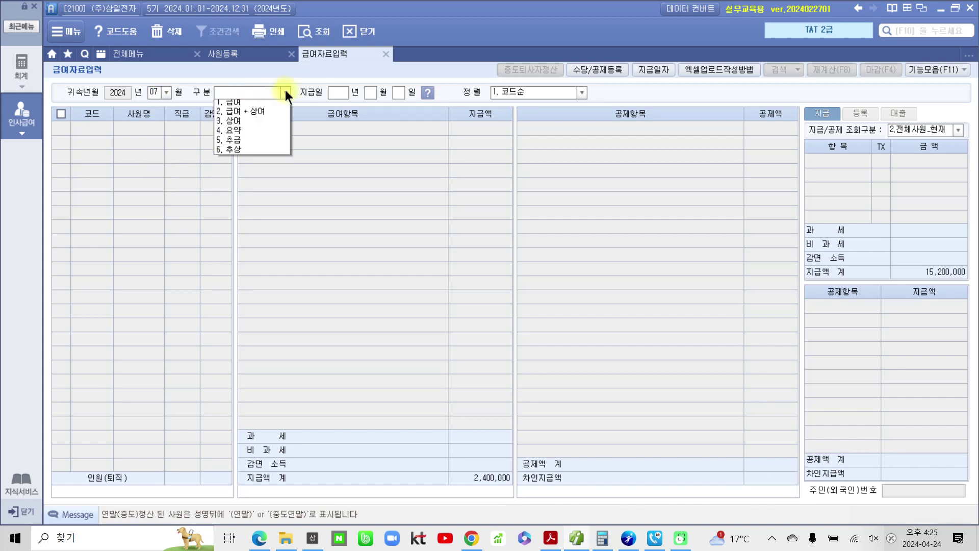
pyautogui.click(258, 106)
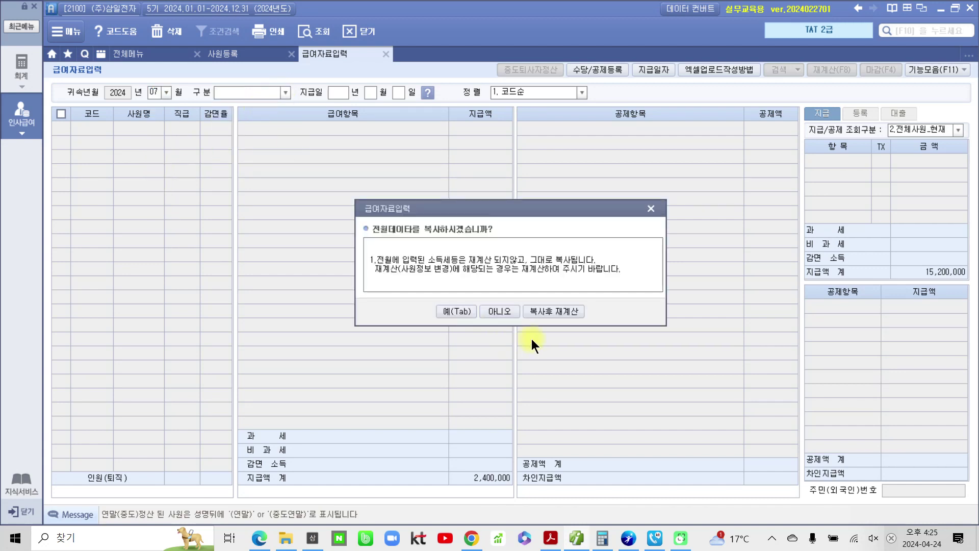
pyautogui.click(547, 313)
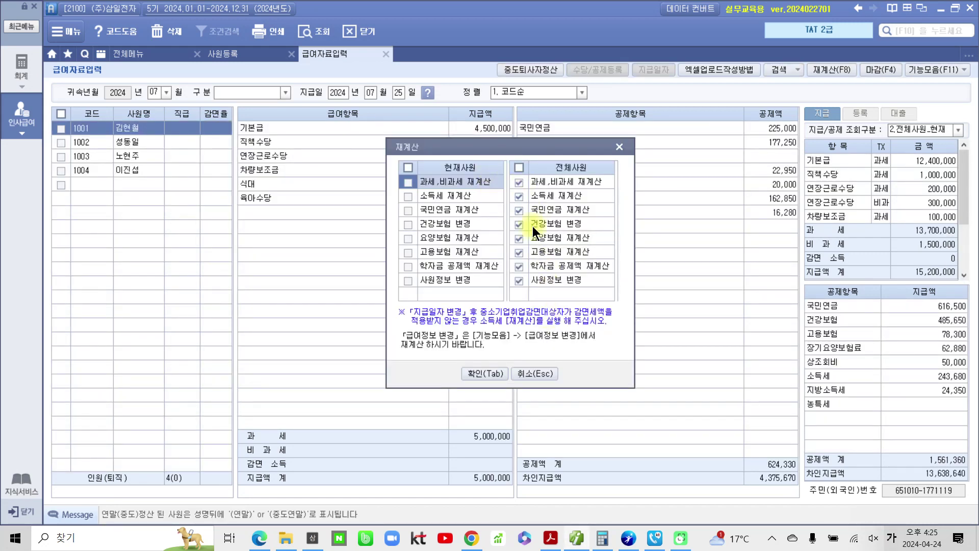
pyautogui.click(477, 368)
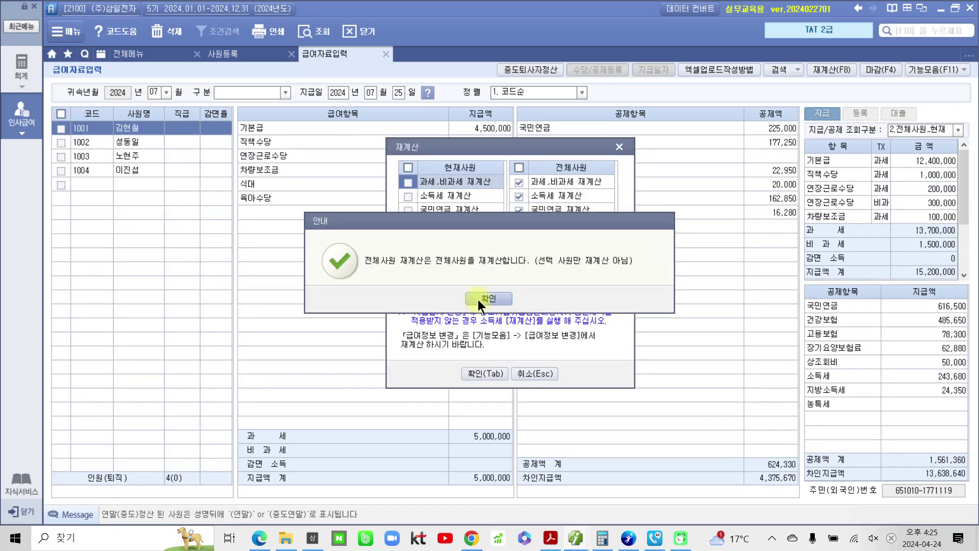
pyautogui.press('Return')
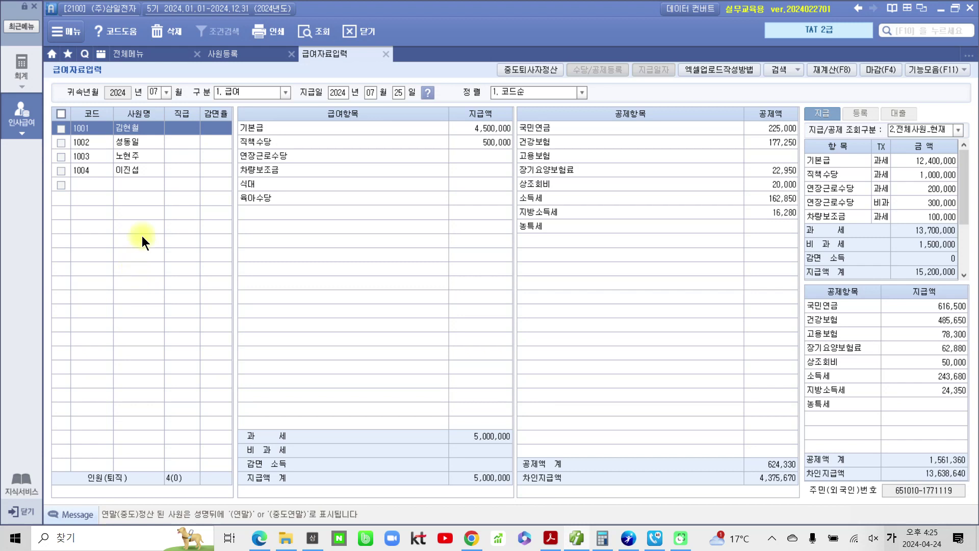
# Step: Create the August (08) 2024 payroll as type 1.급여 by copying the previous month's data with recalculation for all employees
pyautogui.click(166, 93)
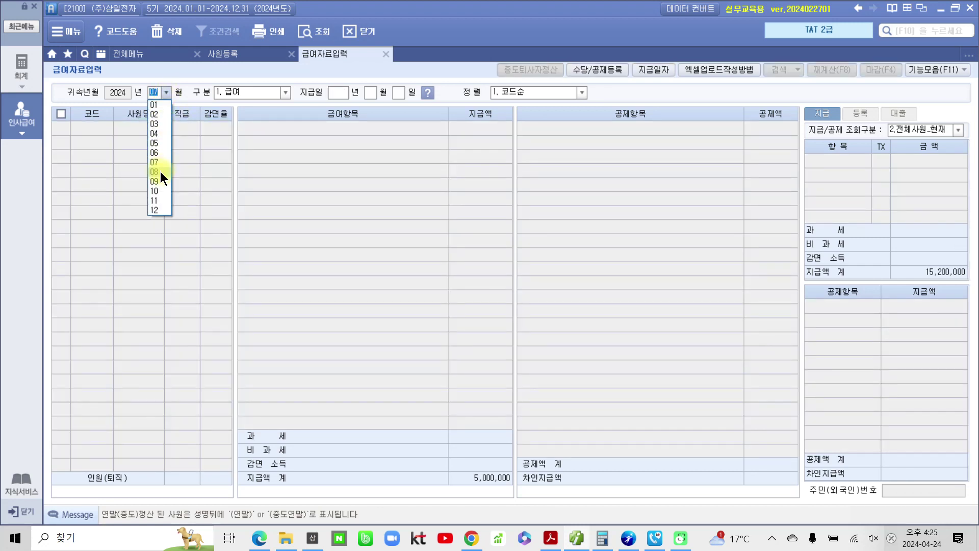
pyautogui.click(168, 70)
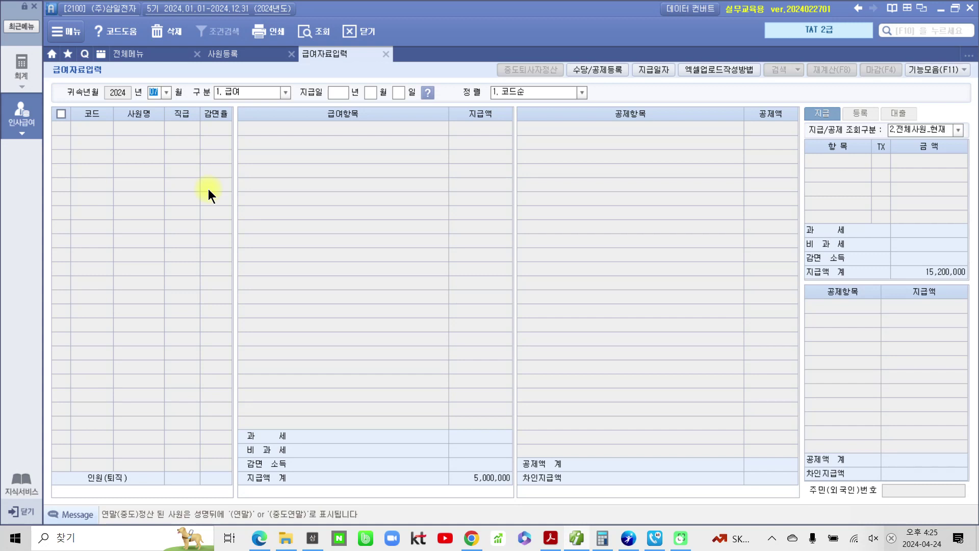
pyautogui.click(166, 93)
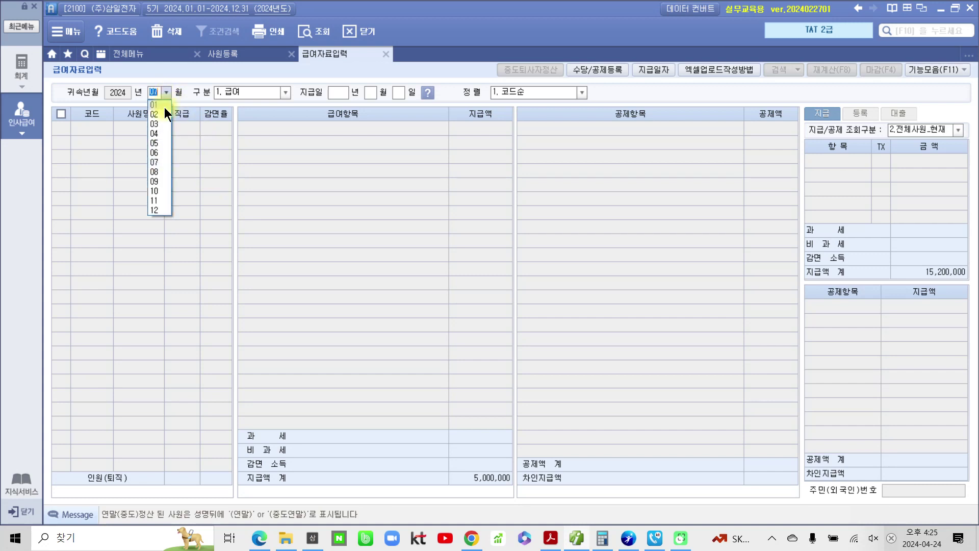
pyautogui.click(159, 168)
pyautogui.click(286, 93)
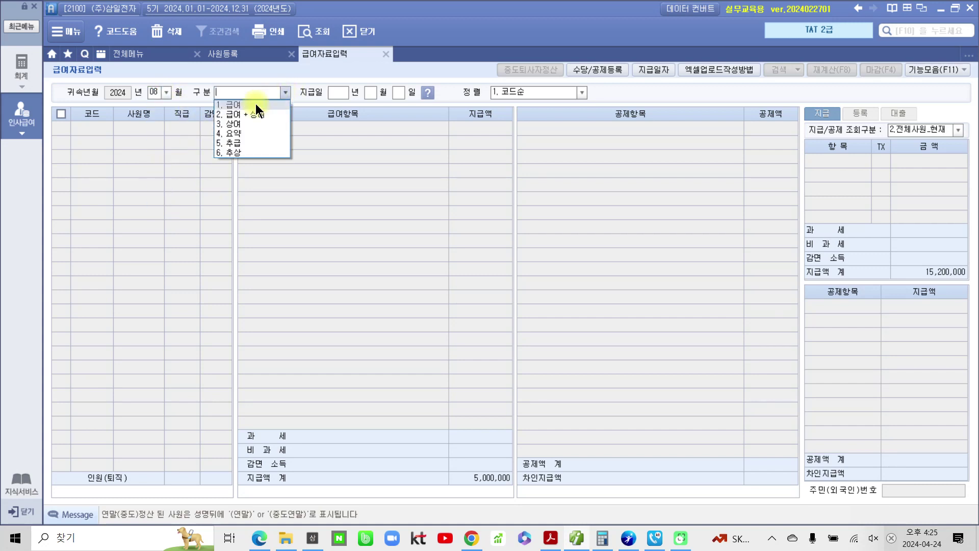
pyautogui.click(256, 105)
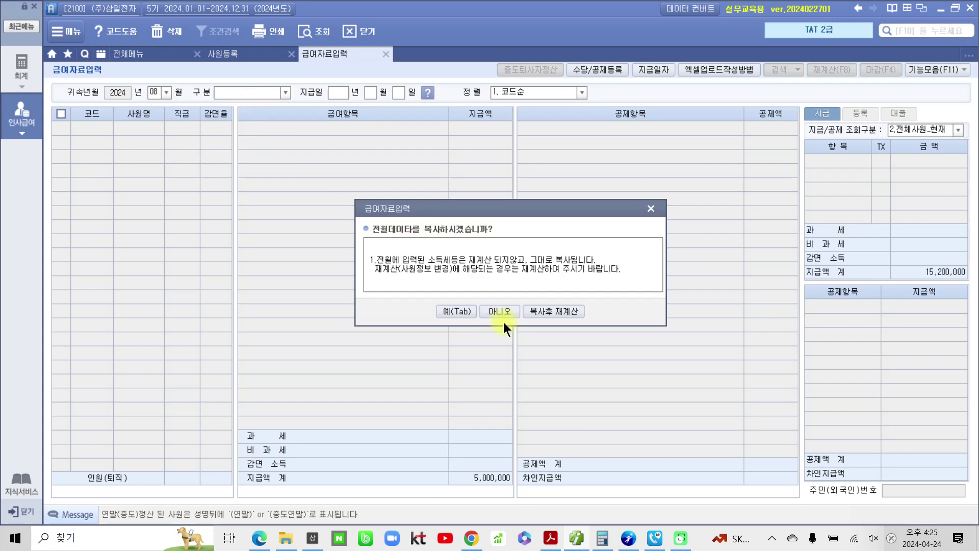
pyautogui.click(536, 312)
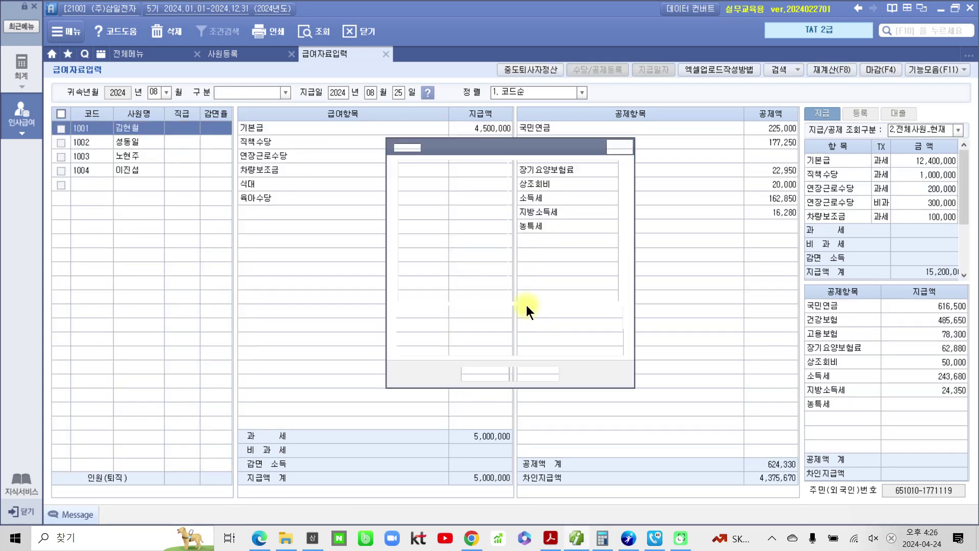
pyautogui.click(475, 372)
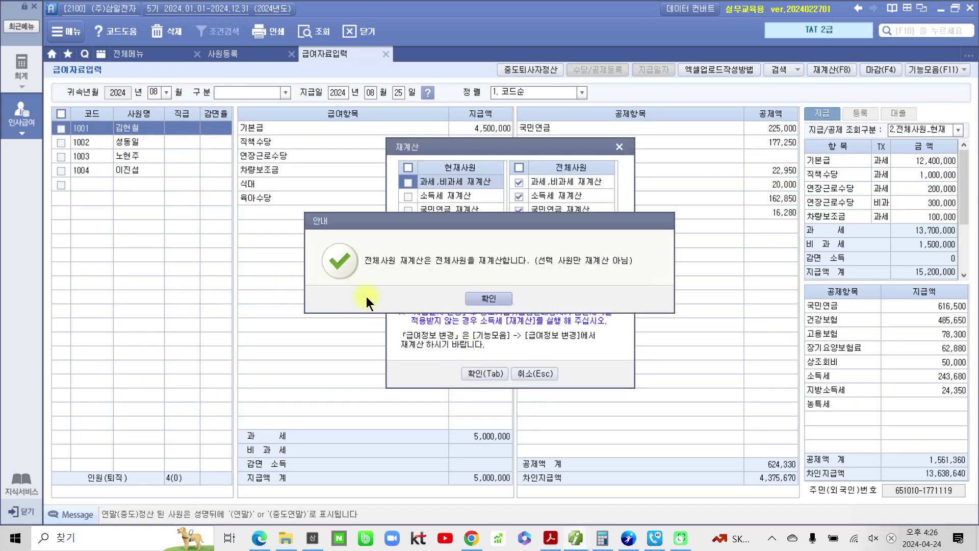
pyautogui.click(478, 298)
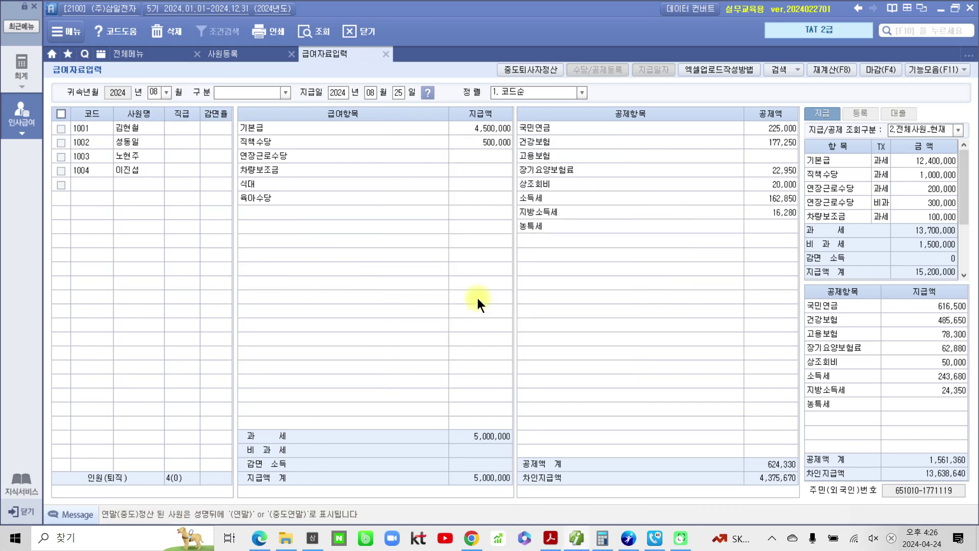
# Step: Review the August pay items and deductions of the second, third and fourth employees
pyautogui.click(142, 139)
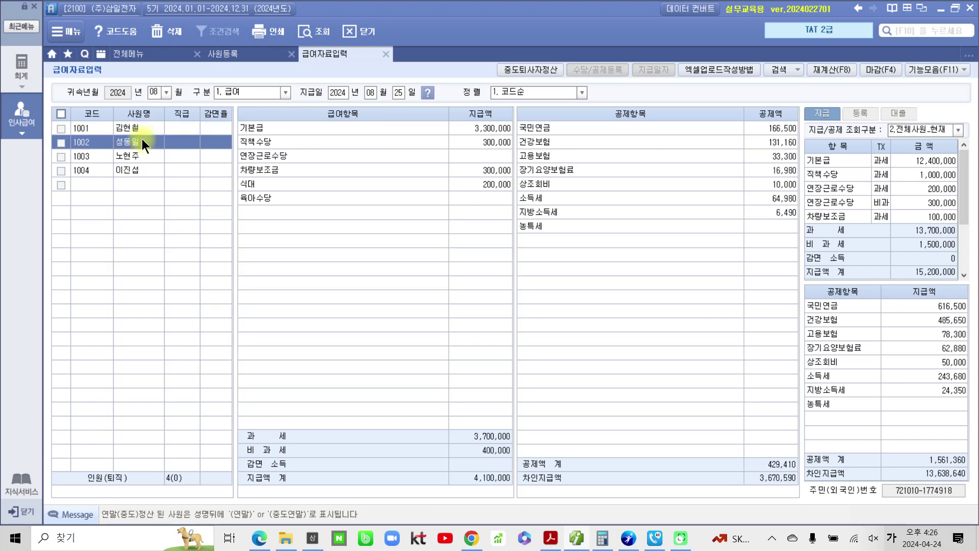
pyautogui.click(142, 156)
pyautogui.click(142, 171)
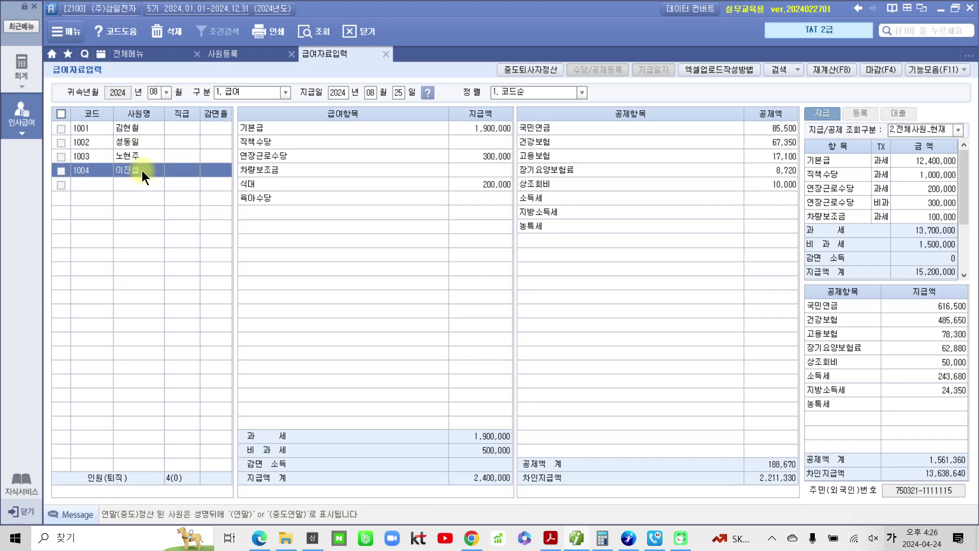
pyautogui.click(141, 156)
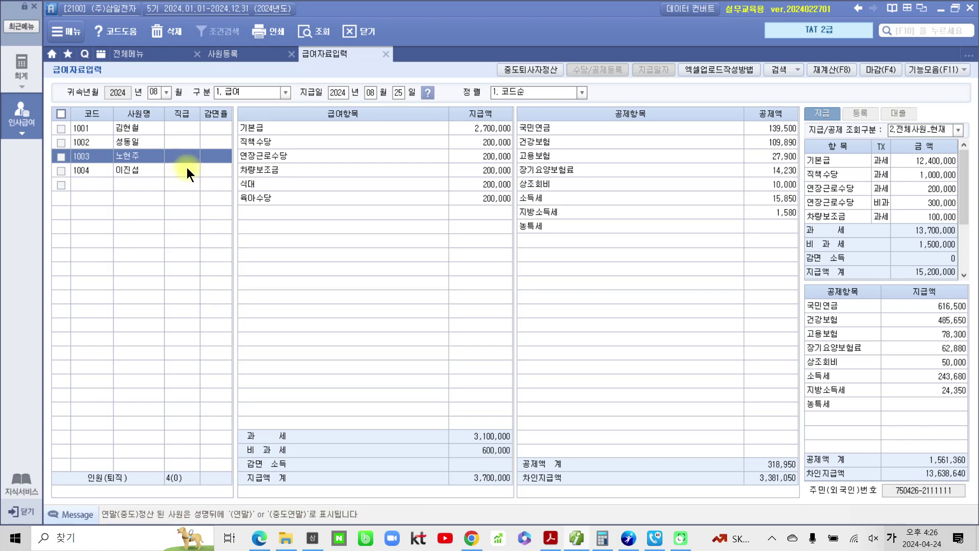
pyautogui.click(130, 143)
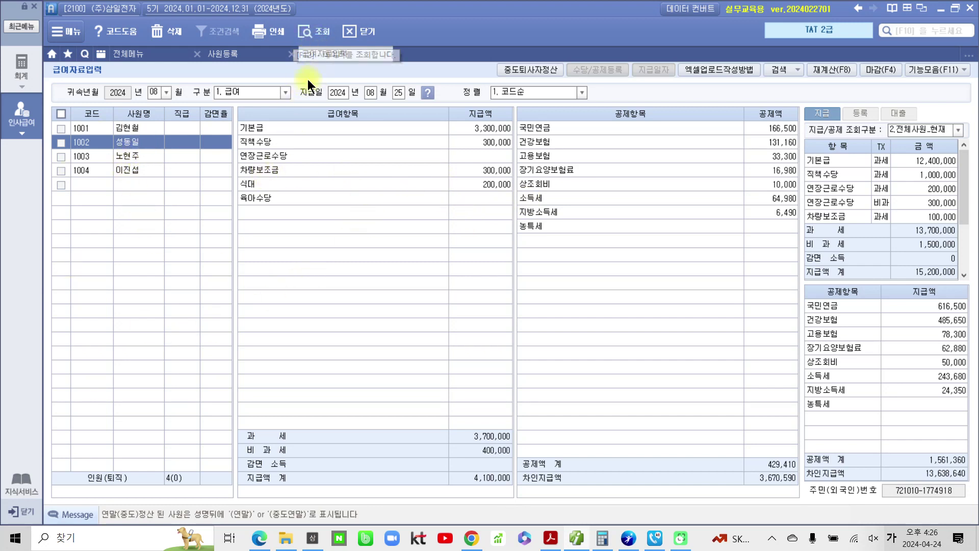
# Step: In 사원등록, enter 2024-08-25 as the second employee's resignation date (퇴사년월일)
pyautogui.click(129, 55)
pyautogui.click(34, 125)
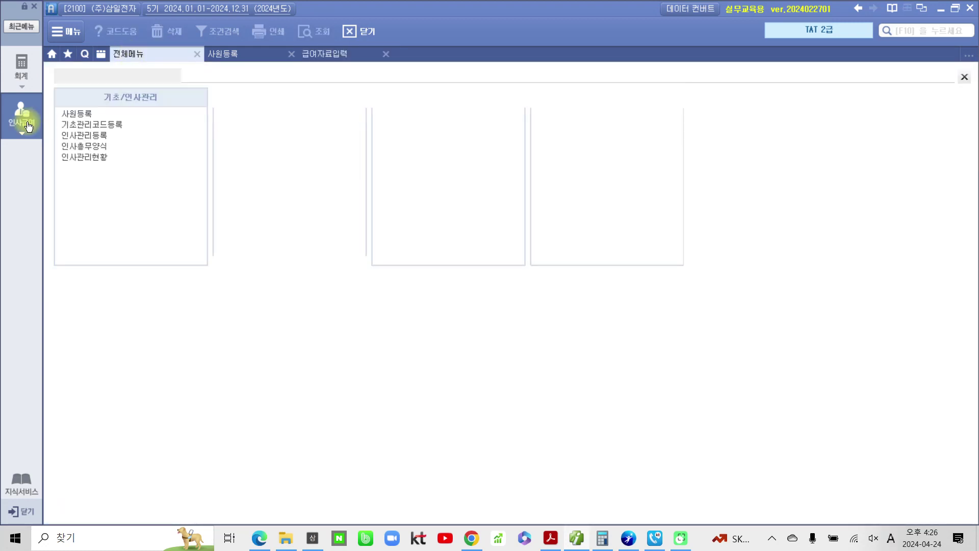
pyautogui.click(78, 114)
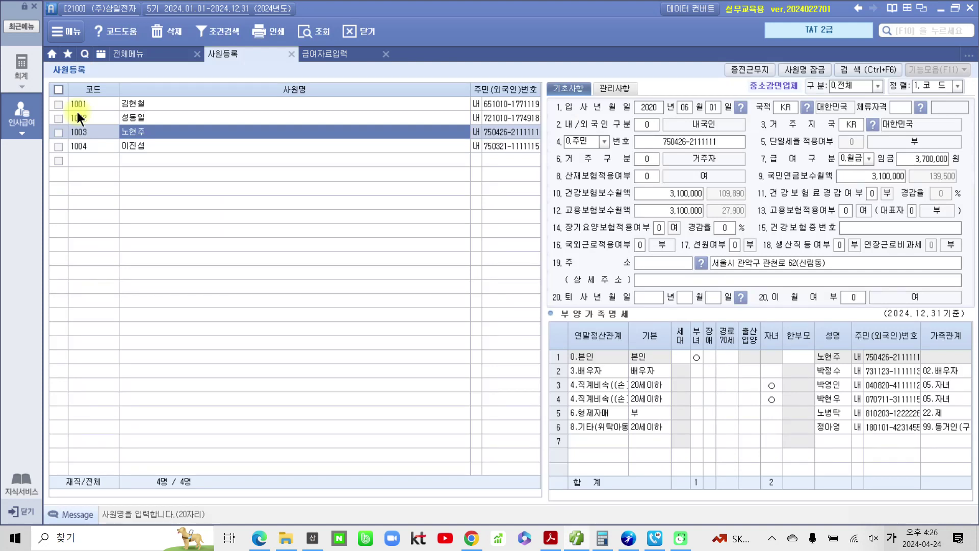
pyautogui.click(133, 119)
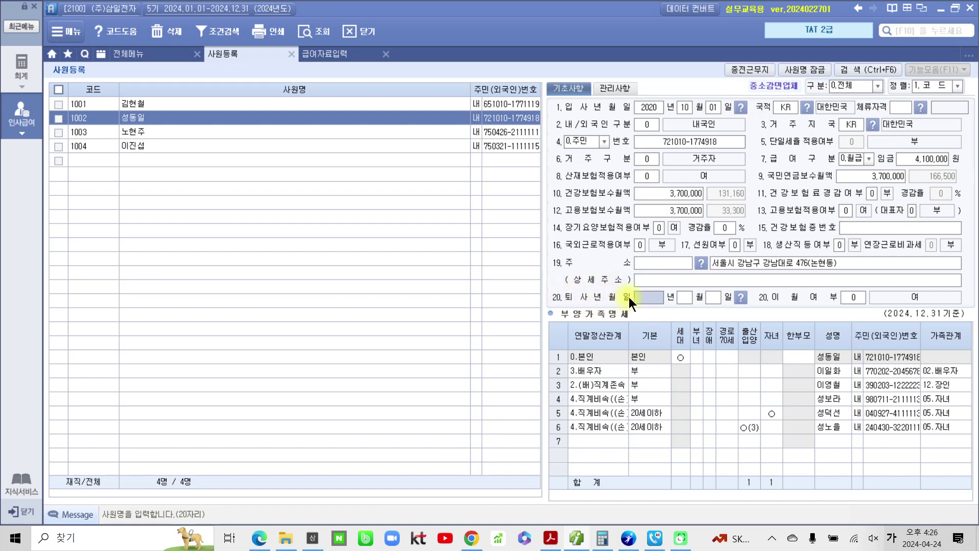
pyautogui.write('2024 년 ')
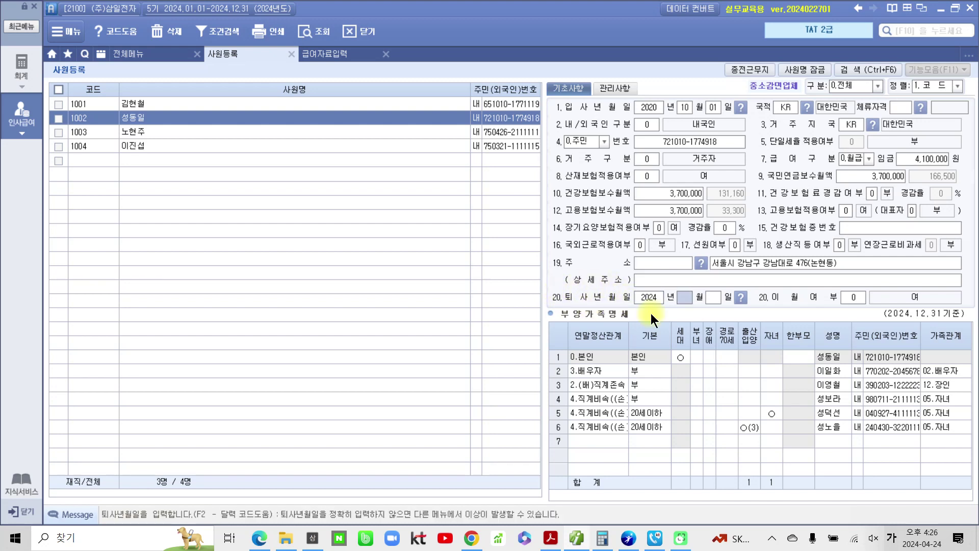
pyautogui.write('08 월 25')
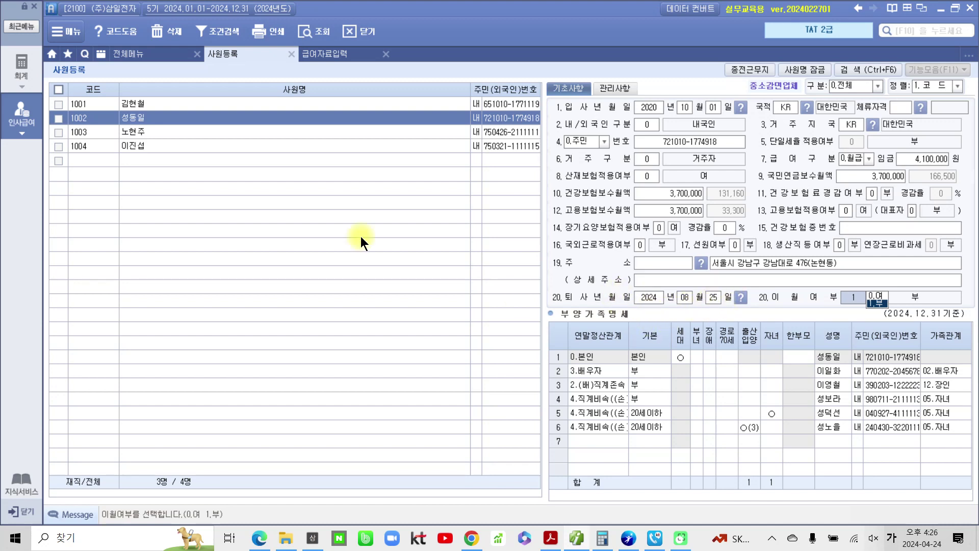
# Step: Return to 급여자료입력 and recalculate the August payroll for all employees
pyautogui.click(310, 50)
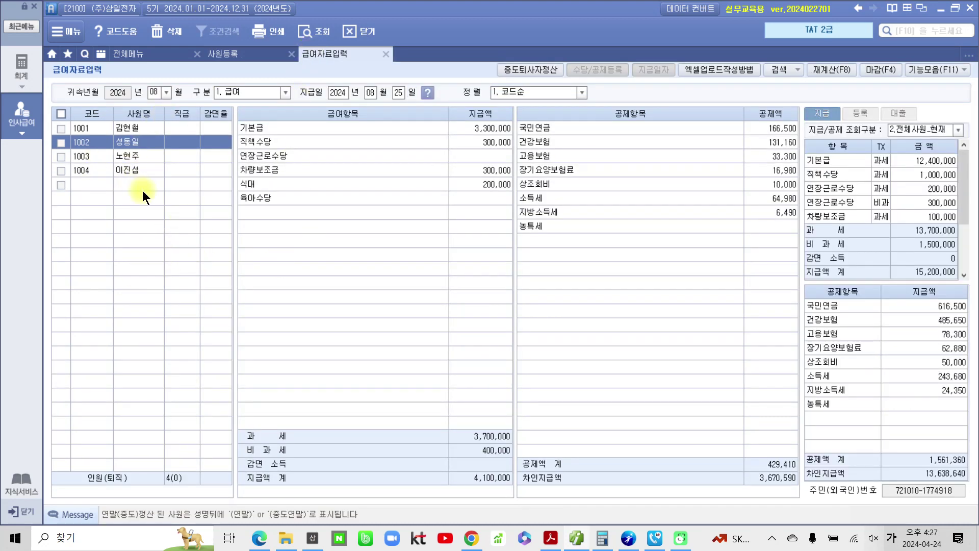
pyautogui.click(835, 69)
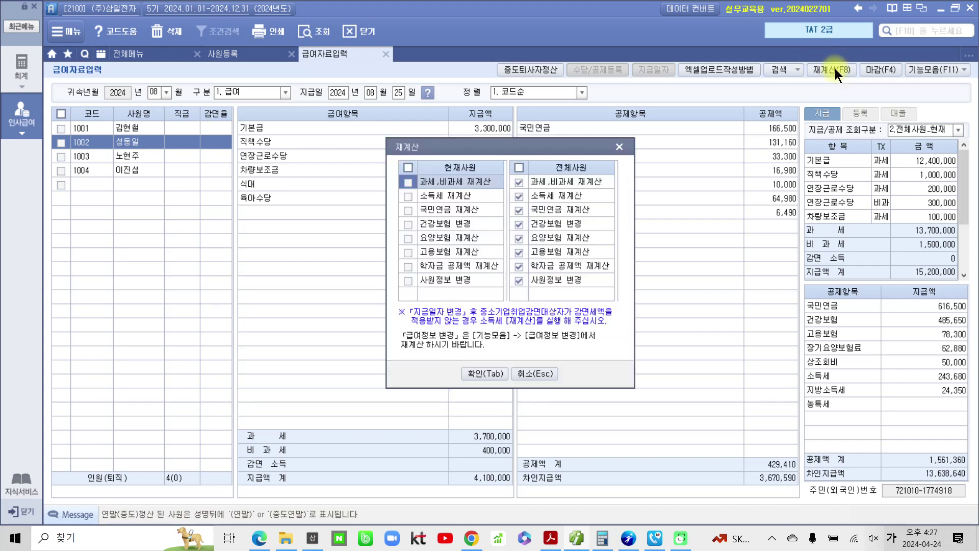
pyautogui.click(480, 377)
pyautogui.click(487, 299)
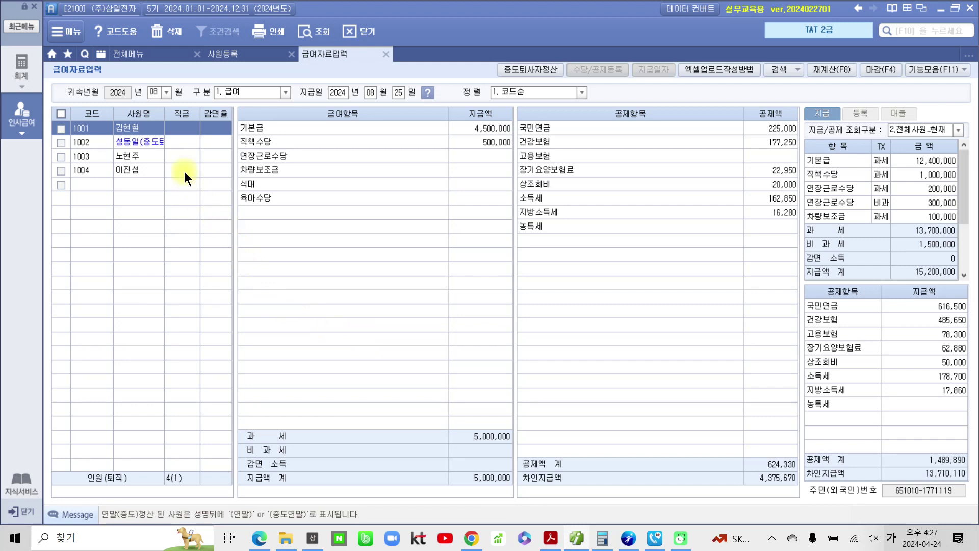
# Step: Compare the recalculated August deductions of the first employee and the resigned second employee
pyautogui.click(140, 142)
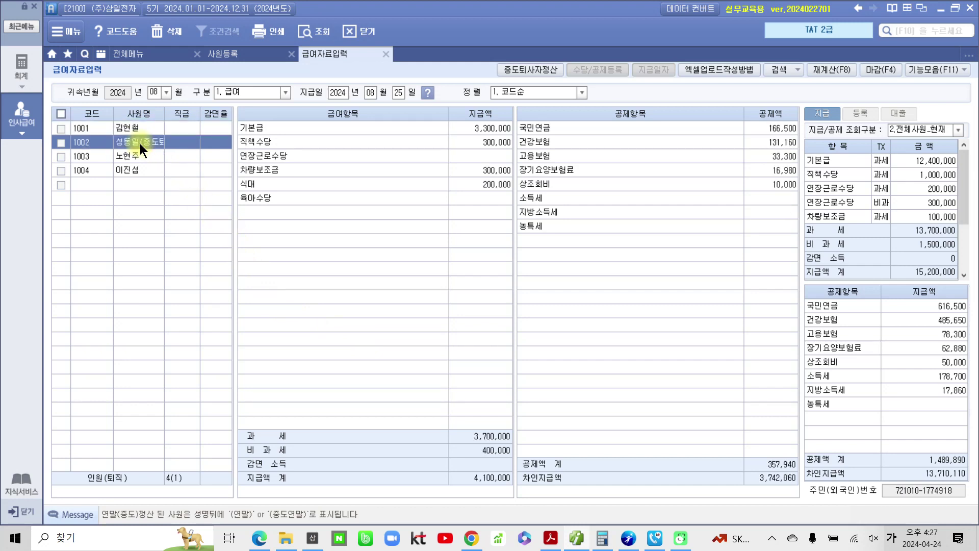
pyautogui.click(141, 131)
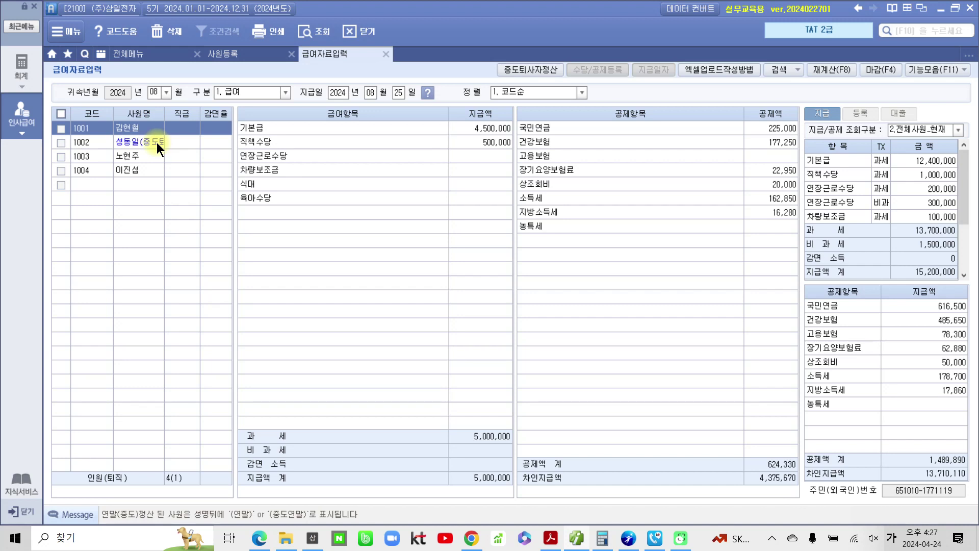
pyautogui.click(157, 142)
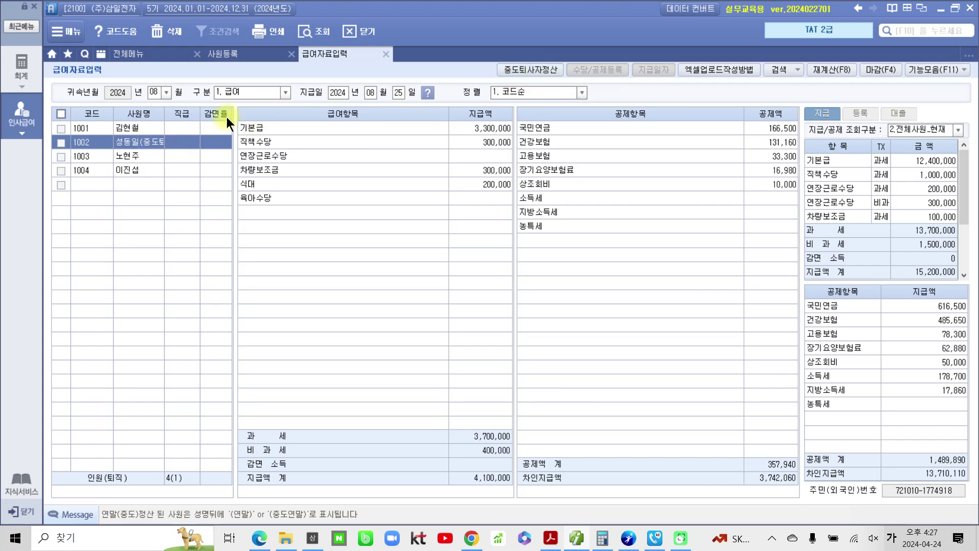
# Step: Run the mid-year resignation settlement (중도퇴사자정산) for the resigned second employee, review the 정산명세, and apply it to the August payroll
pyautogui.click(524, 71)
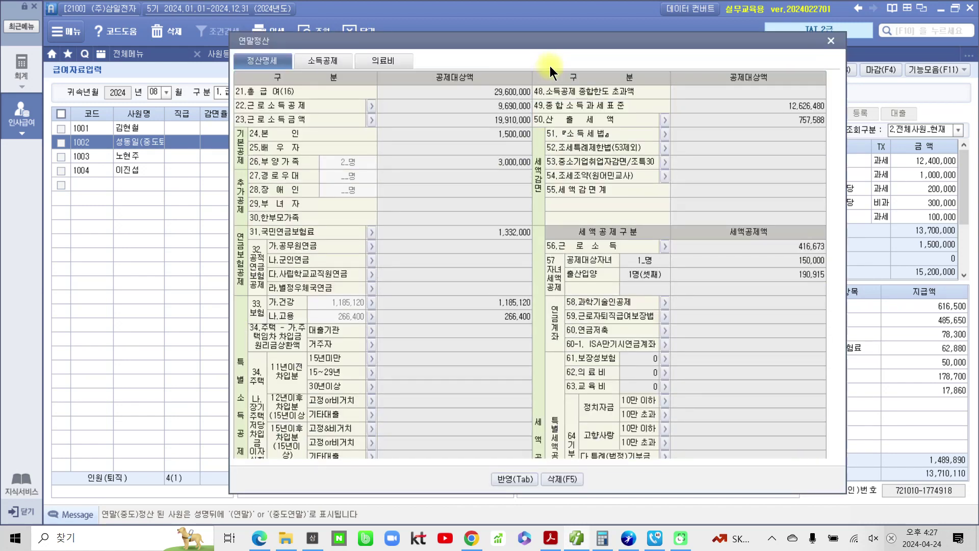
pyautogui.moveTo(562, 41); pyautogui.dragTo(500, 58)
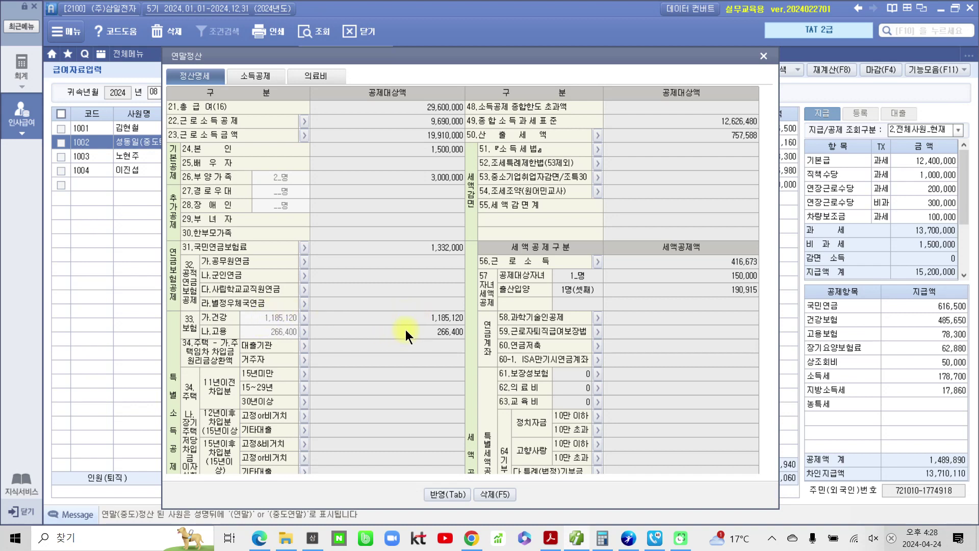
pyautogui.scroll(-5, 406, 330)
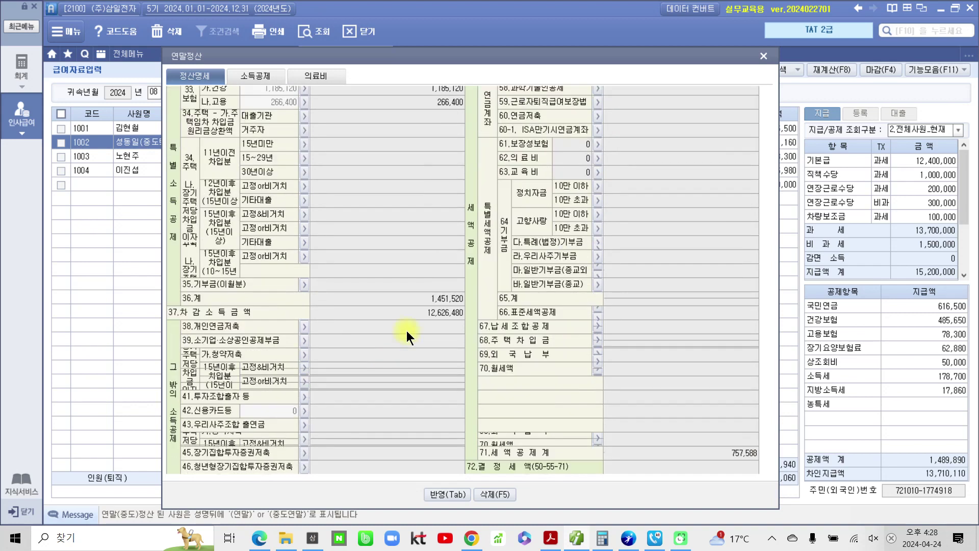
pyautogui.scroll(5, 406, 331)
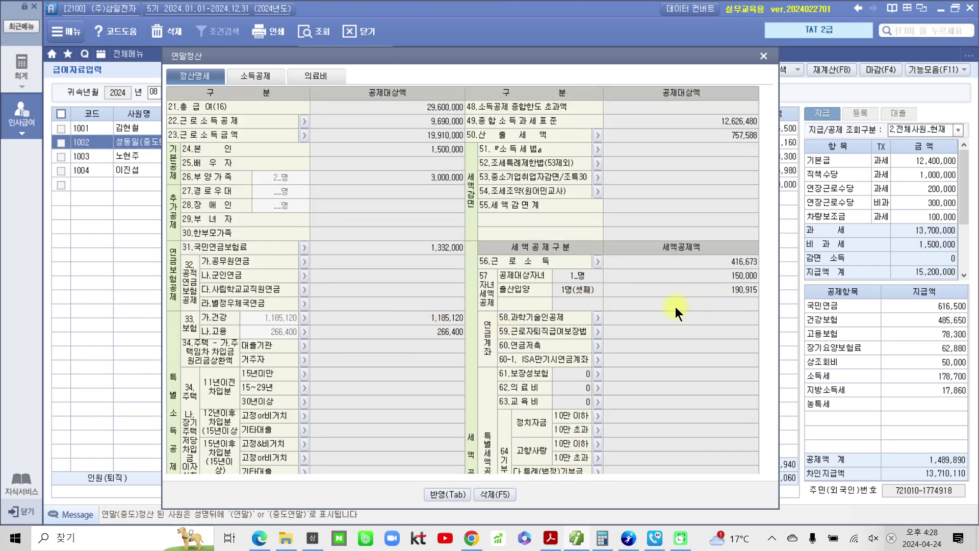
pyautogui.scroll(-6, 677, 327)
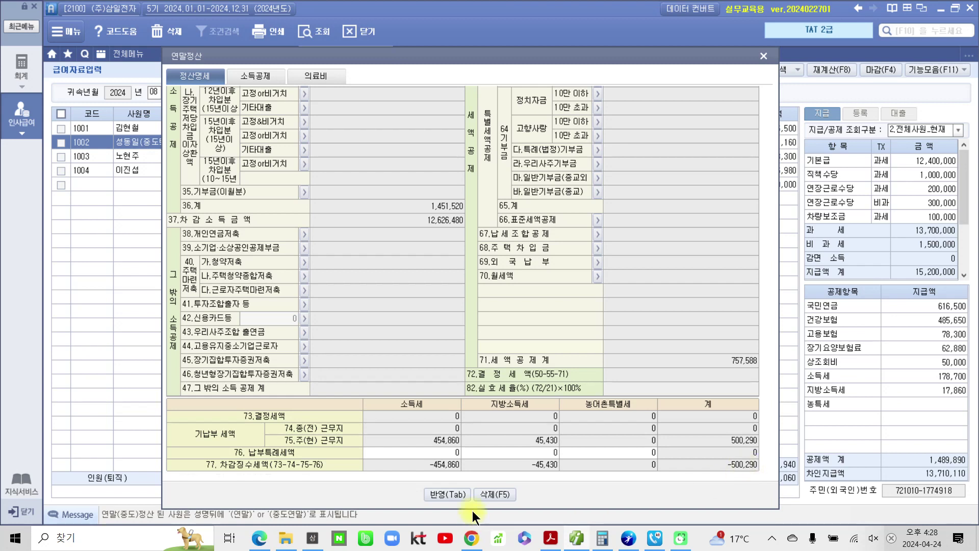
pyautogui.click(433, 494)
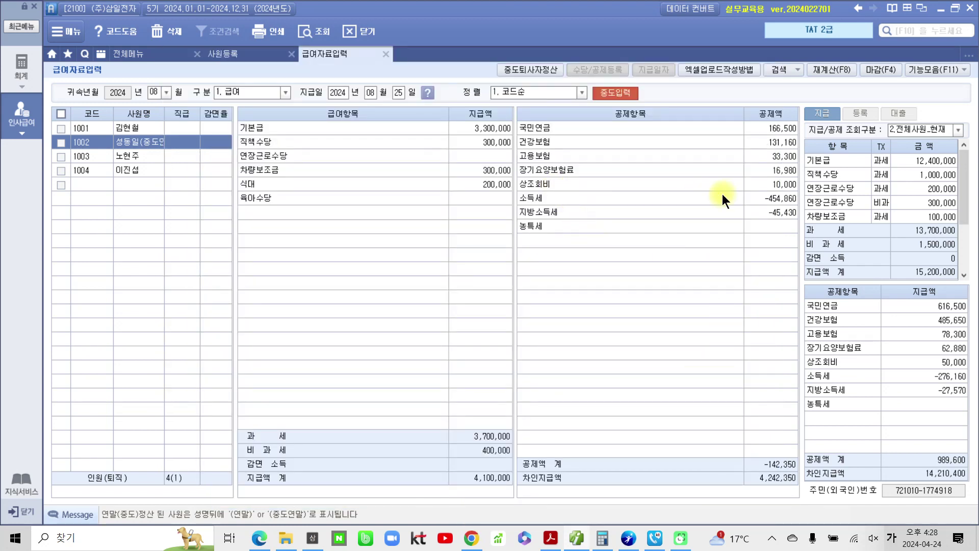
# Step: Check the resigned employee's August income tax (소득세), local income tax (지방소득세), total deductions and net pay
pyautogui.click(758, 200)
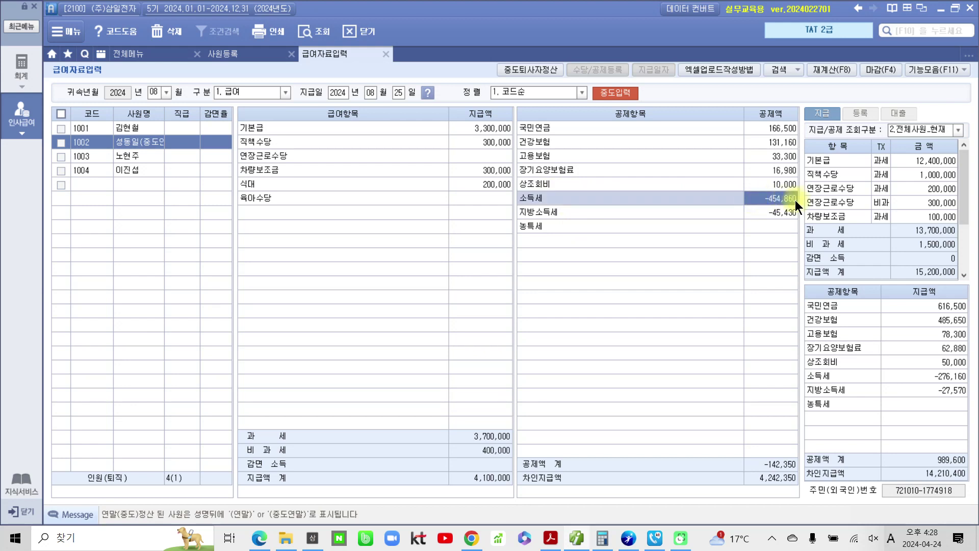
pyautogui.click(776, 212)
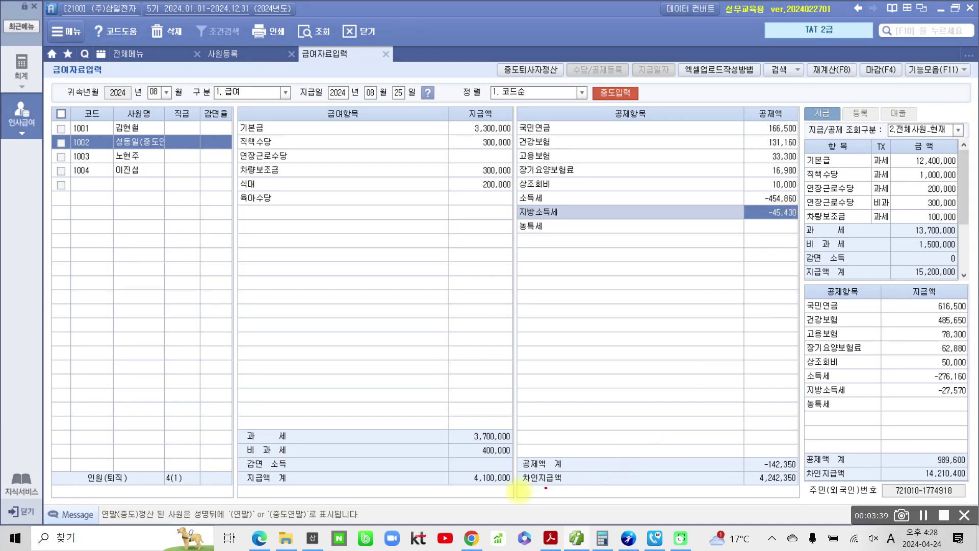
pyautogui.moveTo(671, 484); pyautogui.dragTo(816, 489)
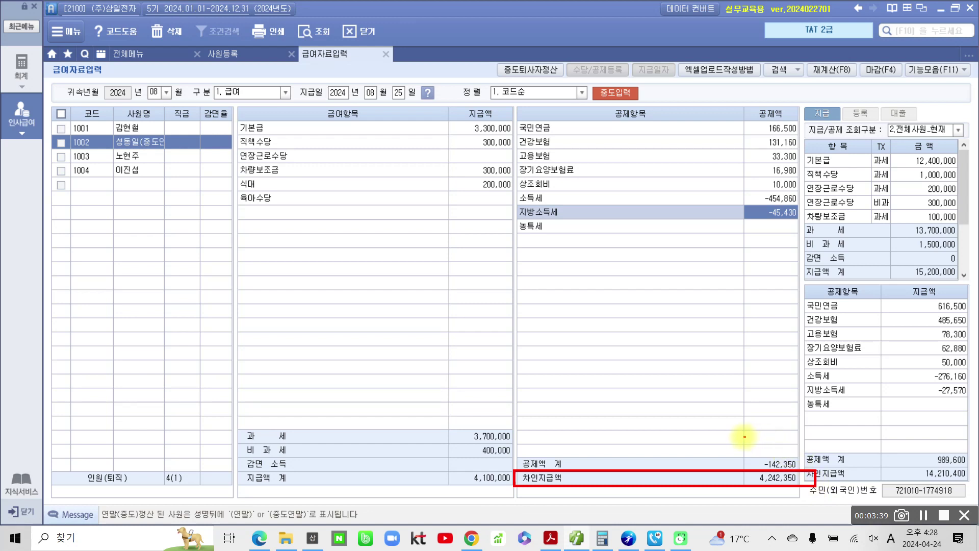
pyautogui.moveTo(742, 440); pyautogui.dragTo(807, 468)
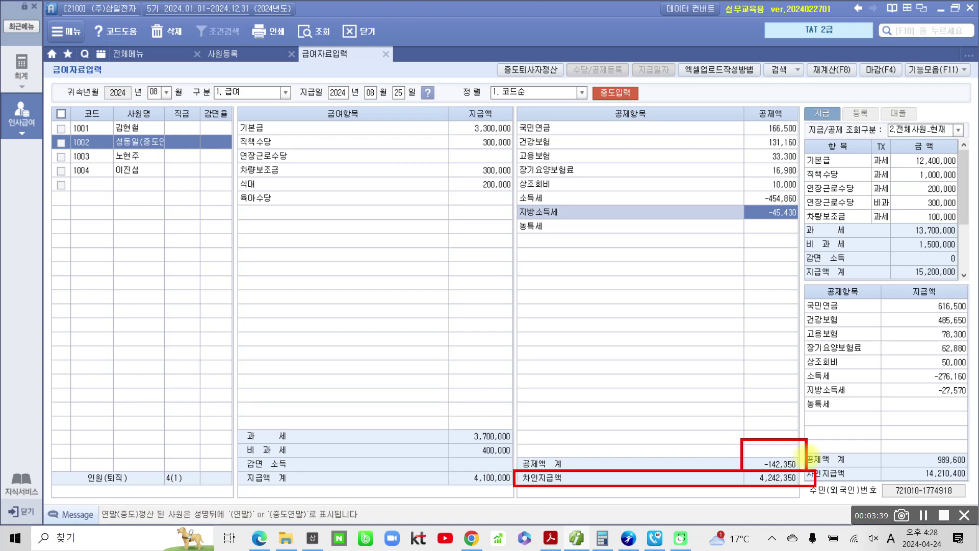
pyautogui.moveTo(535, 90)
pyautogui.mouseDown()
pyautogui.moveTo(559, 56)
pyautogui.moveTo(553, 110)
pyautogui.mouseUp()
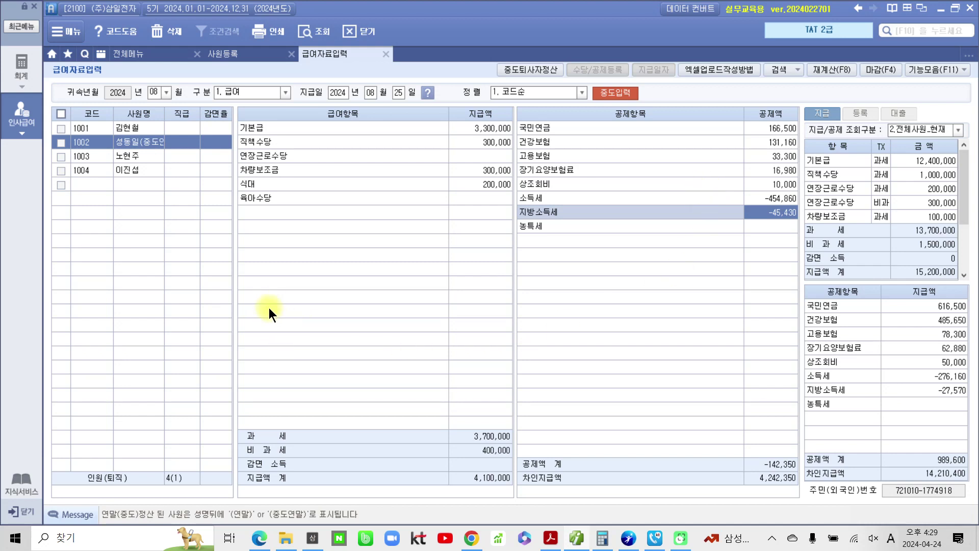
# Step: Create the September 2024 payroll as 1. 급여 by copying August's data with recalculation (복사후 재계산) for all employees
pyautogui.click(166, 92)
pyautogui.click(161, 181)
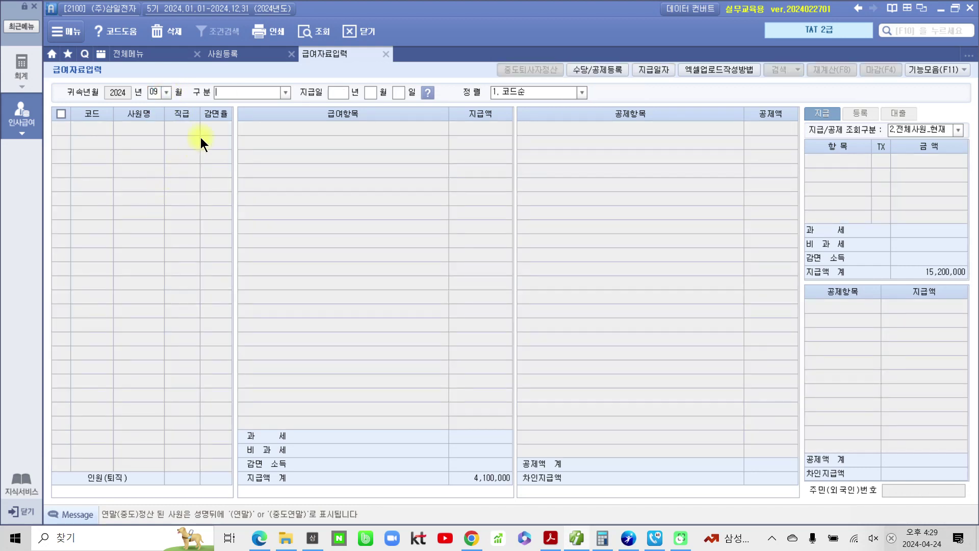
pyautogui.click(286, 94)
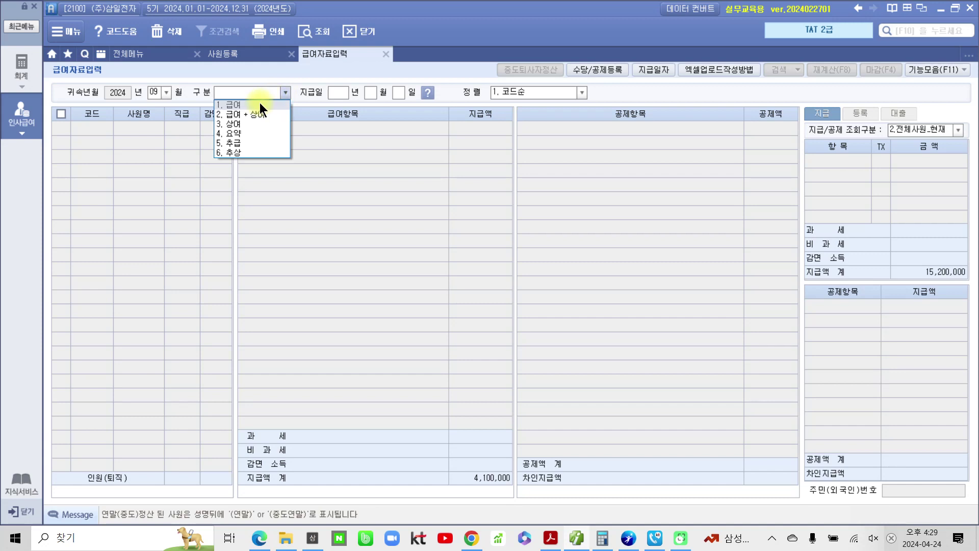
pyautogui.click(259, 103)
pyautogui.click(557, 309)
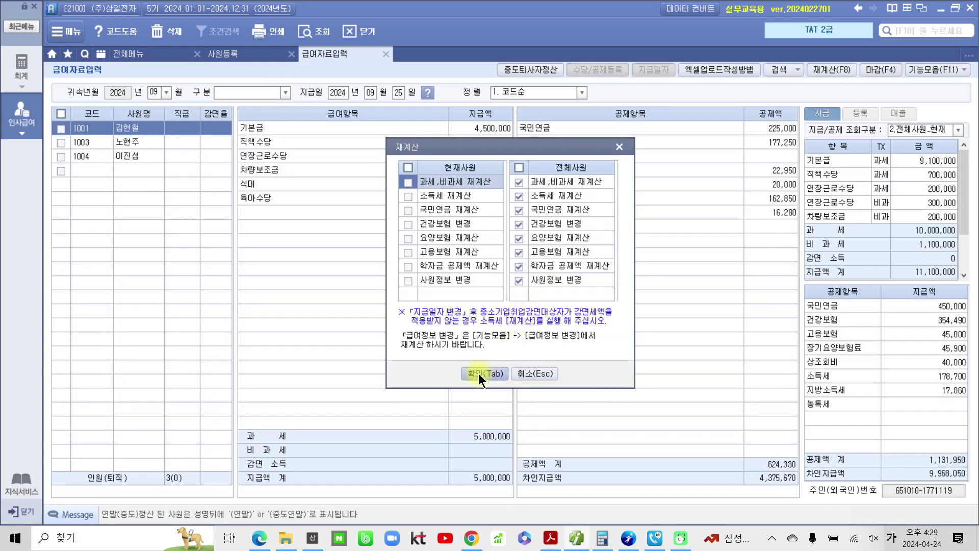
pyautogui.click(478, 373)
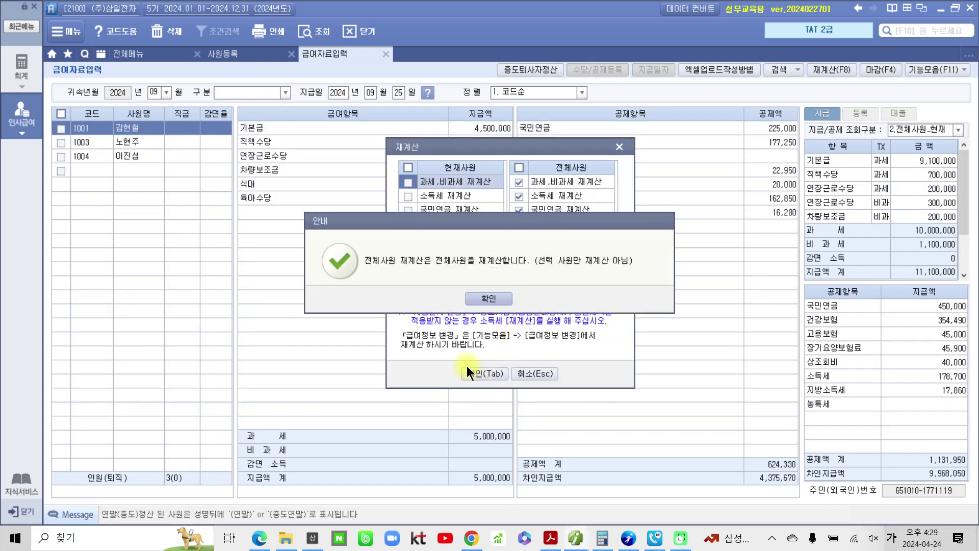
pyautogui.click(488, 298)
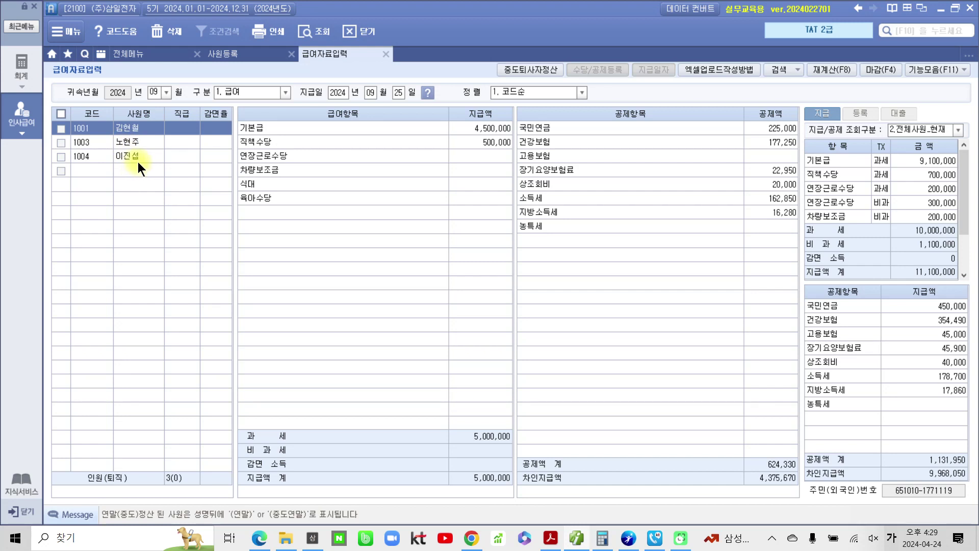
# Step: Create the October 2024 payroll as 1. 급여 by copying September's data and recalculating all employees
pyautogui.click(167, 92)
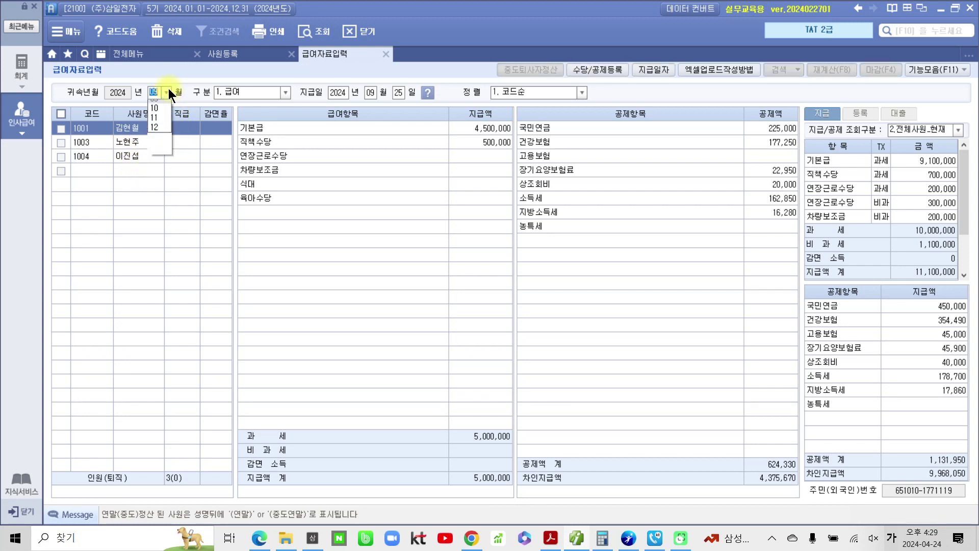
pyautogui.click(155, 191)
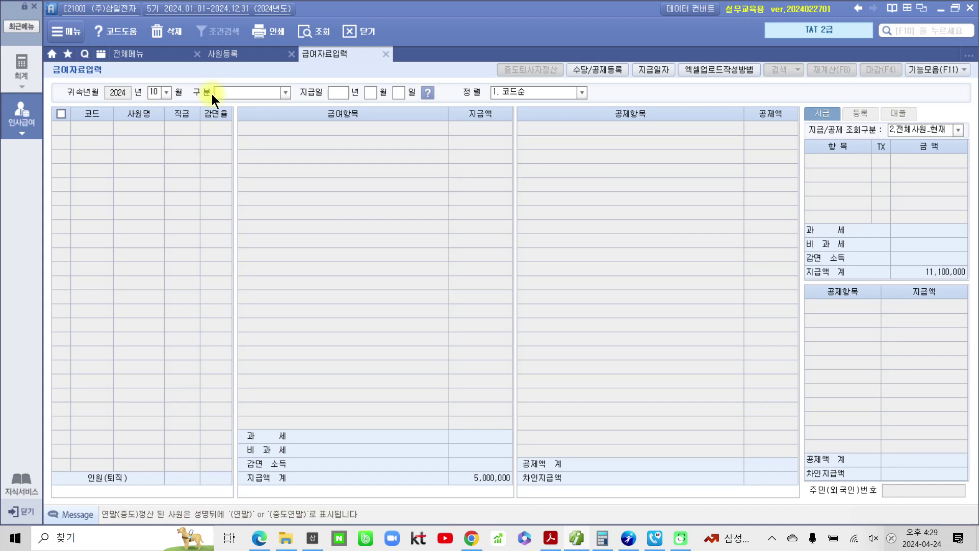
pyautogui.click(284, 93)
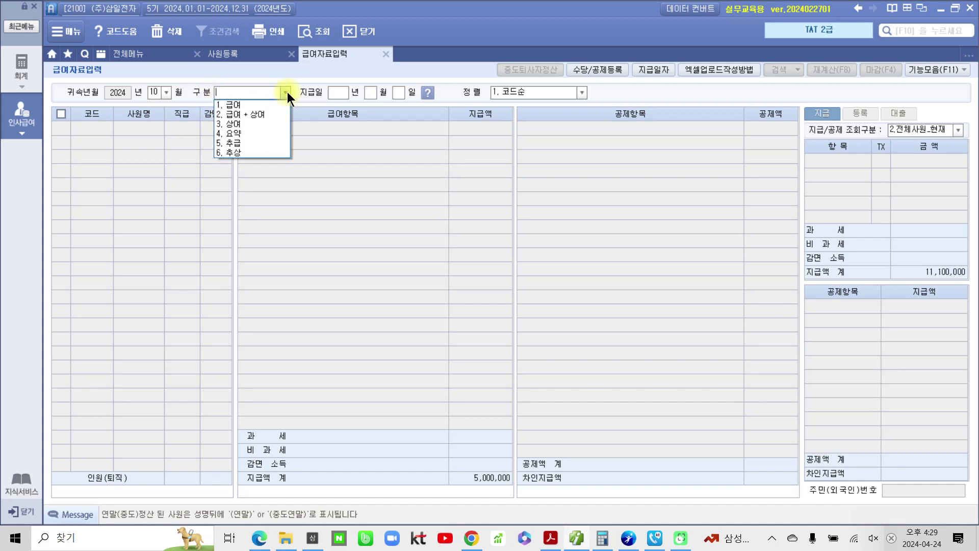
pyautogui.click(249, 107)
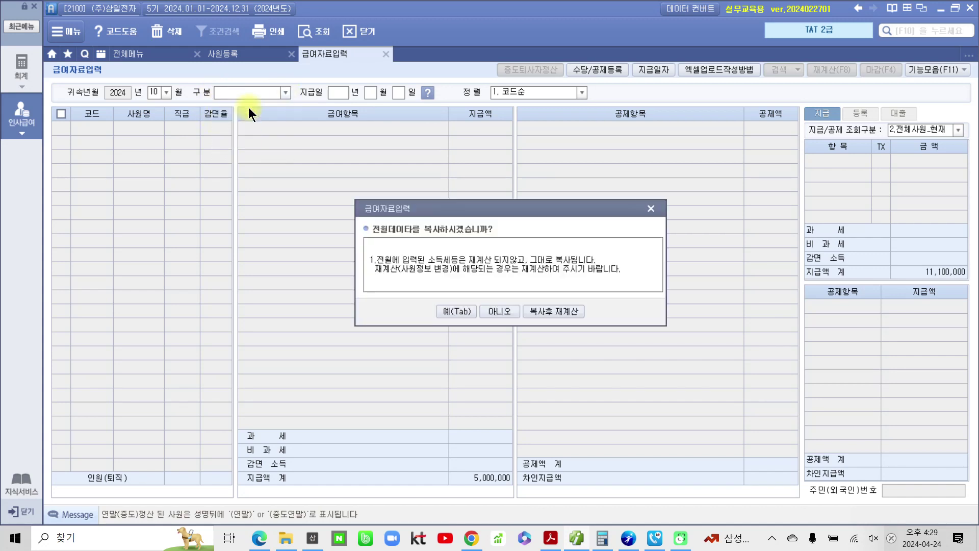
pyautogui.click(543, 313)
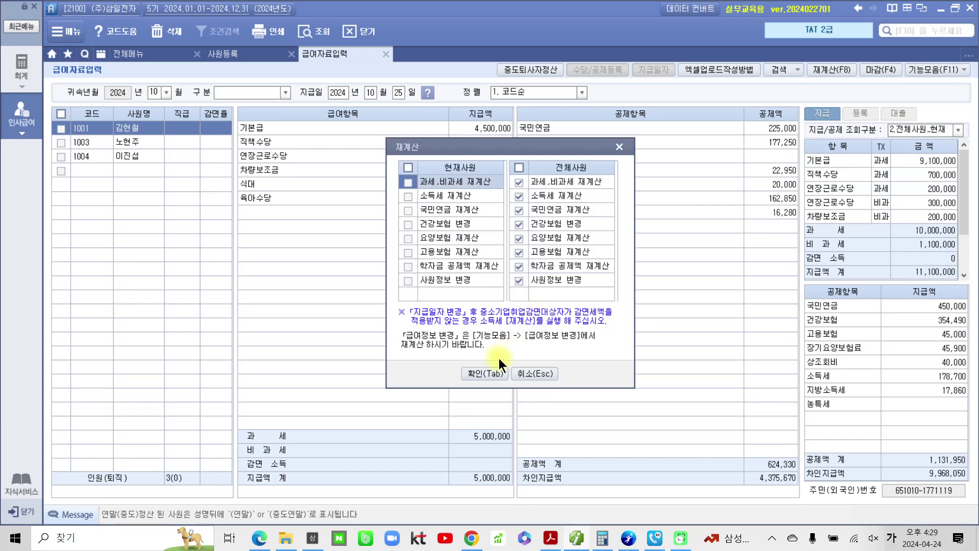
pyautogui.click(485, 375)
pyautogui.click(485, 301)
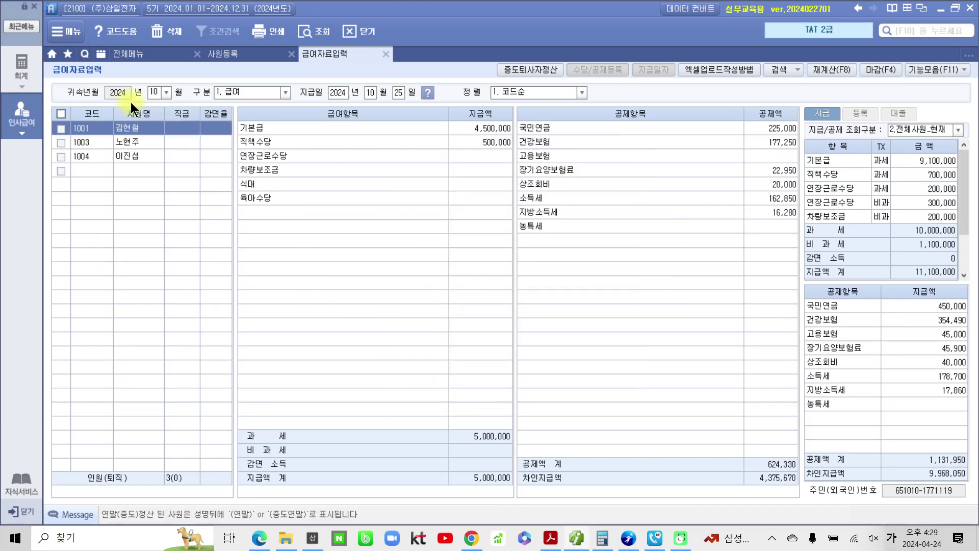
# Step: Create the November 2024 payroll as 1. 급여 by copying October's data and recalculating all employees
pyautogui.click(166, 91)
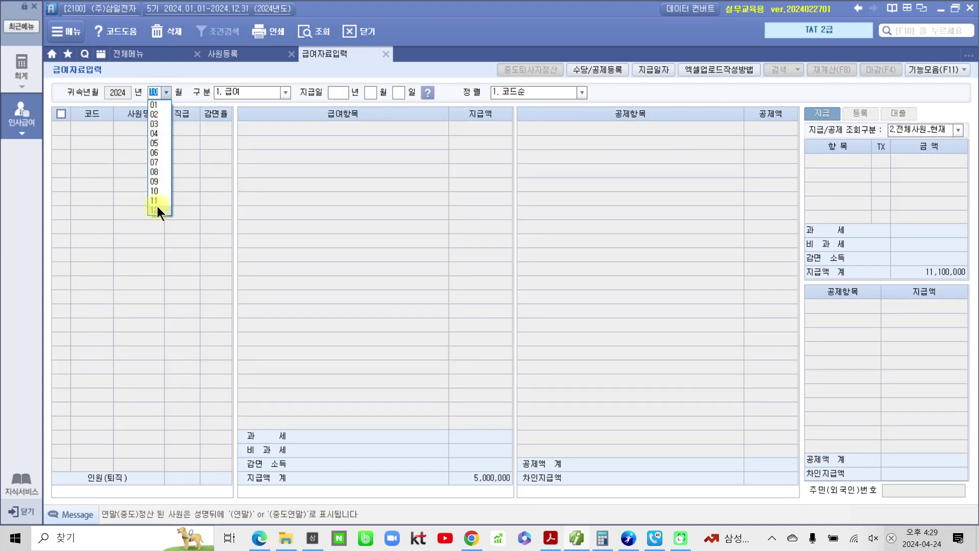
pyautogui.click(157, 209)
pyautogui.click(166, 91)
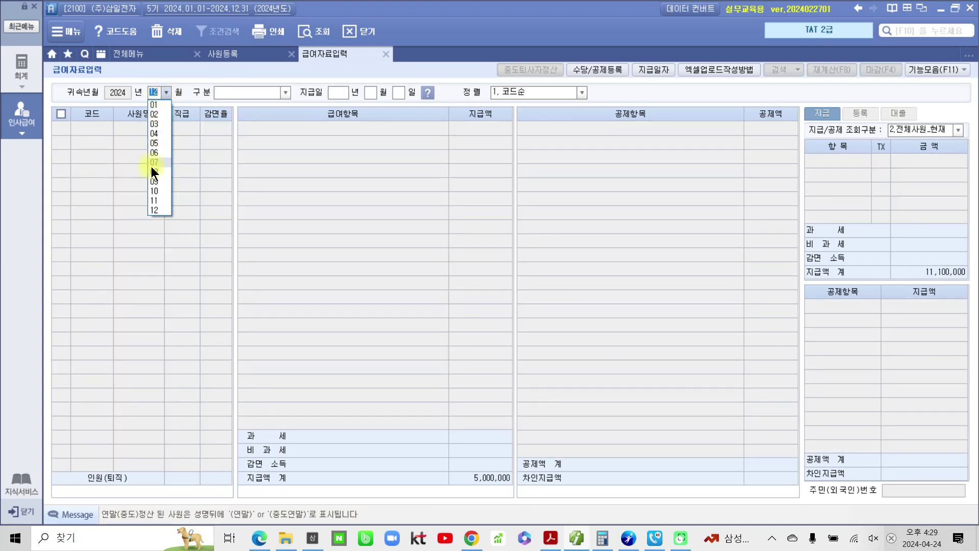
pyautogui.click(152, 200)
pyautogui.click(286, 91)
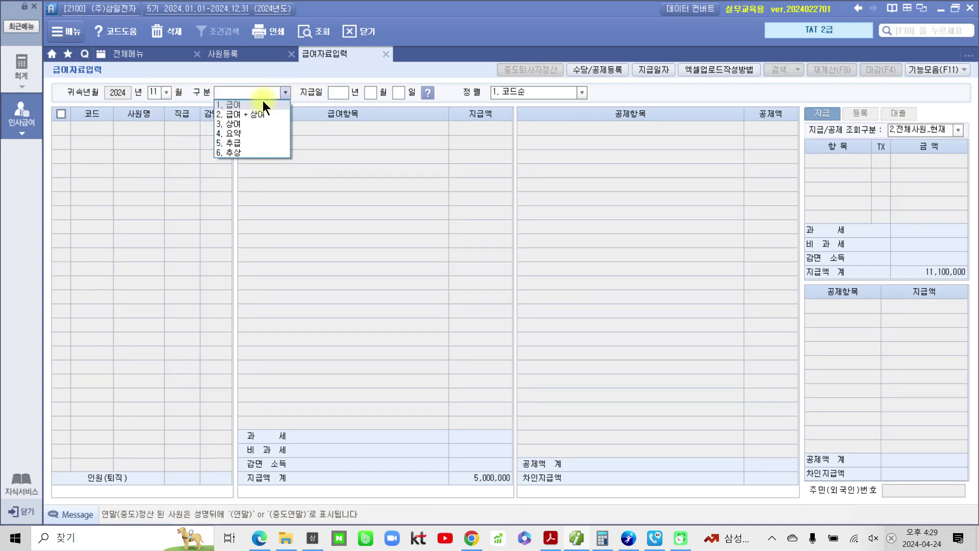
pyautogui.click(262, 100)
pyautogui.click(540, 309)
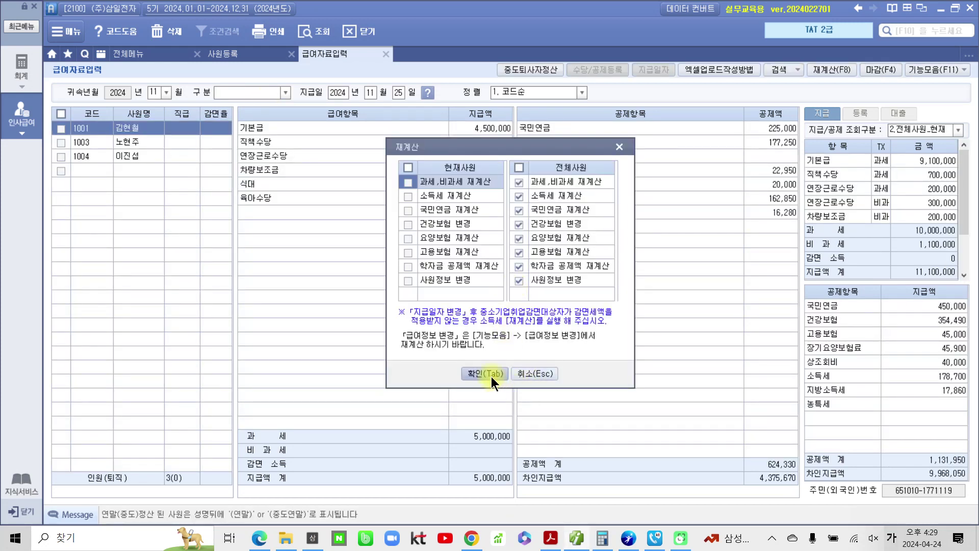
pyautogui.click(474, 372)
pyautogui.click(472, 296)
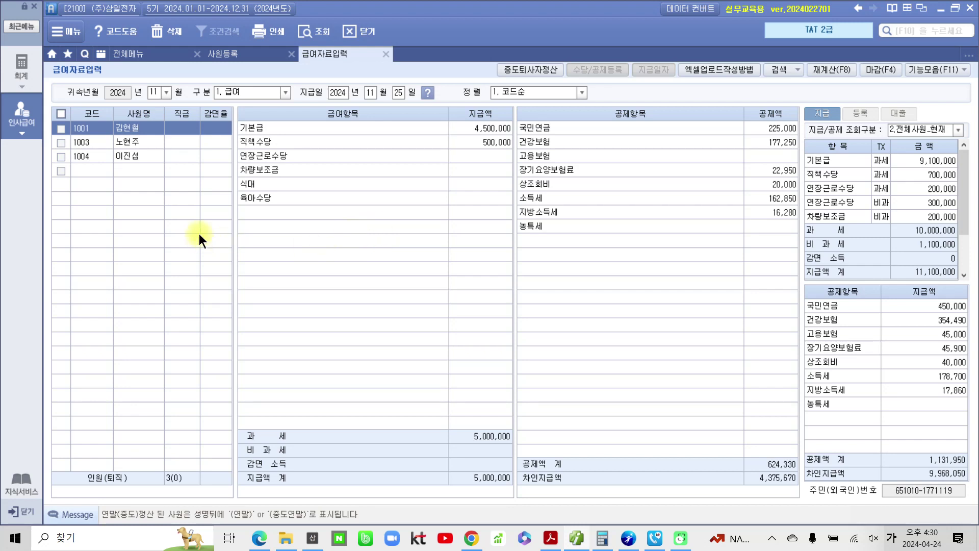
# Step: Create the December 2024 payroll as 2. 급여 + 상여 by copying and recalculating November's data, and select the first employee's 상여 amount
pyautogui.click(164, 90)
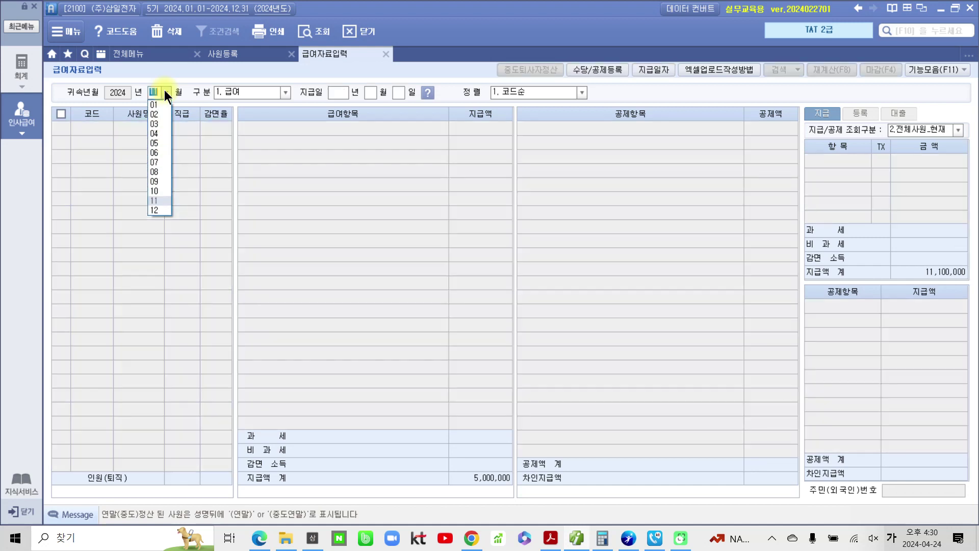
pyautogui.click(155, 211)
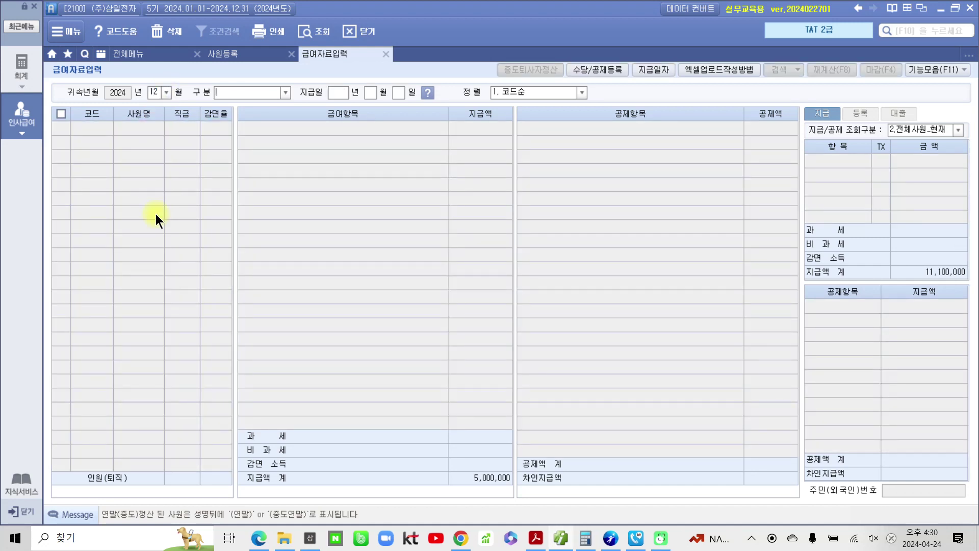
pyautogui.click(284, 94)
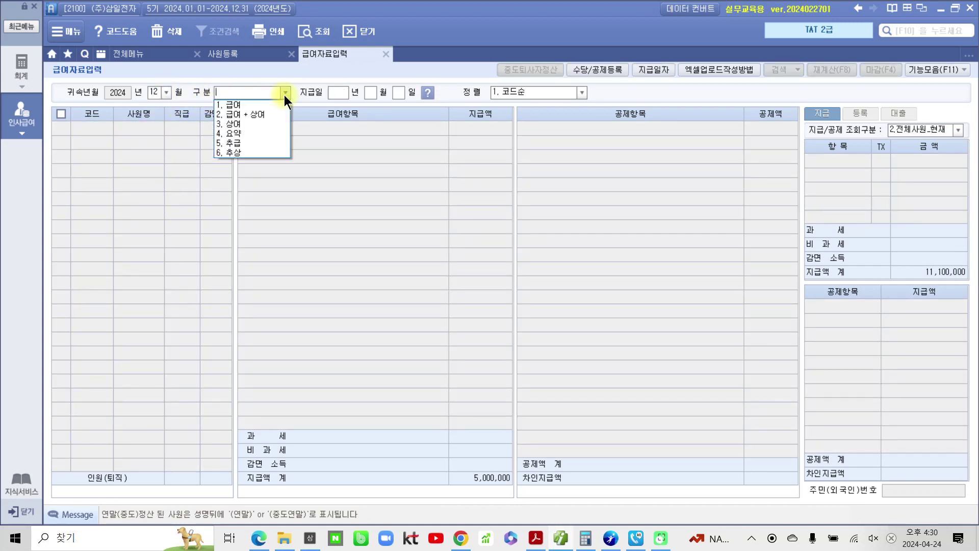
pyautogui.click(250, 115)
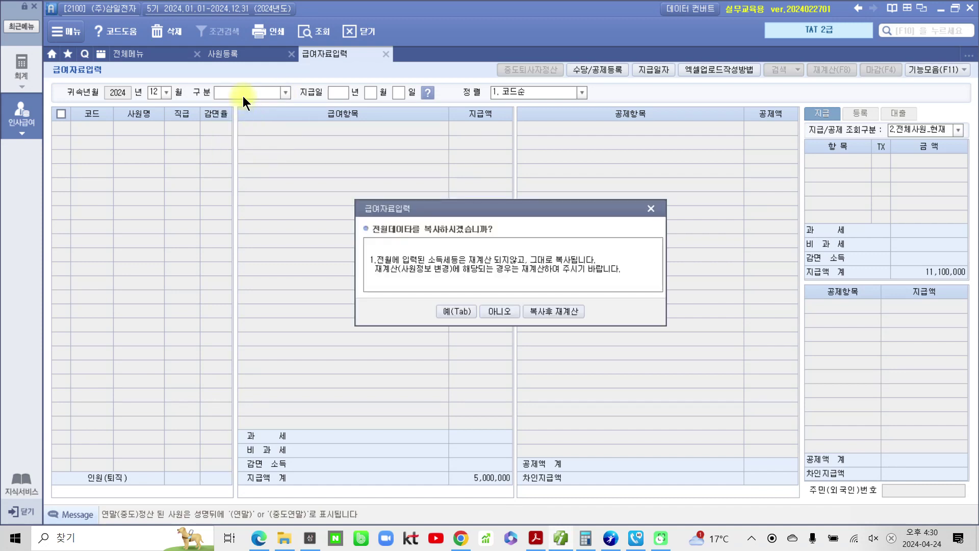
pyautogui.click(556, 312)
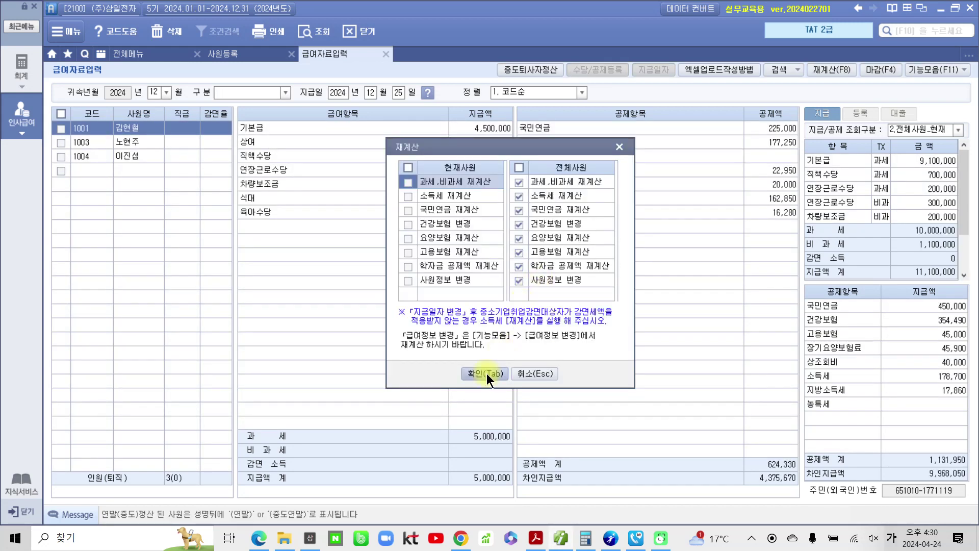
pyautogui.click(486, 373)
pyautogui.click(491, 302)
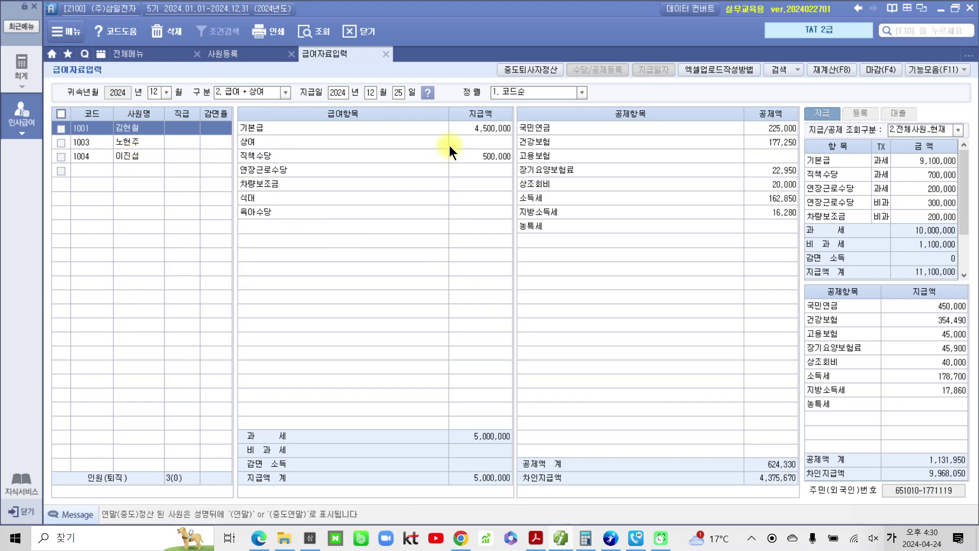
pyautogui.click(487, 144)
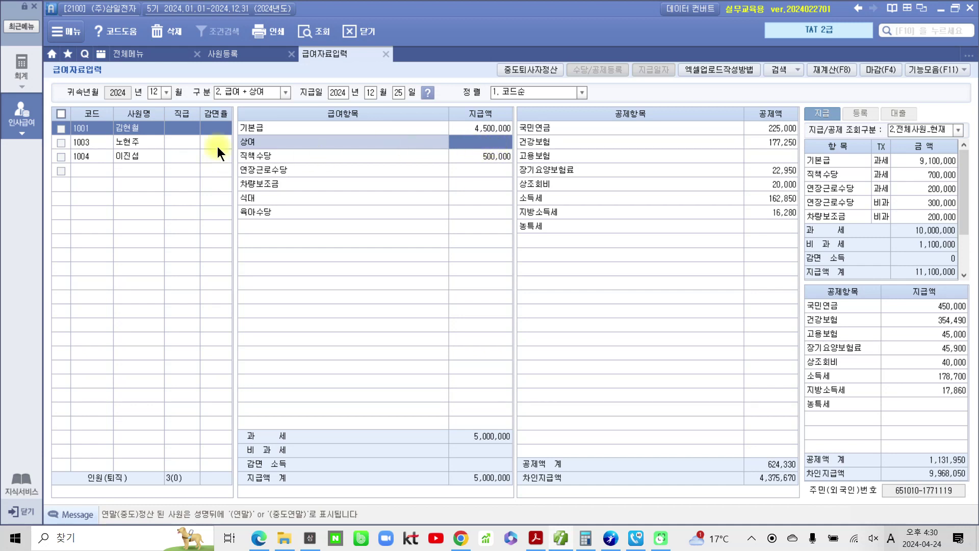
pyautogui.moveTo(189, 73)
pyautogui.mouseDown()
pyautogui.moveTo(241, 99)
pyautogui.moveTo(313, 110)
pyautogui.mouseUp()
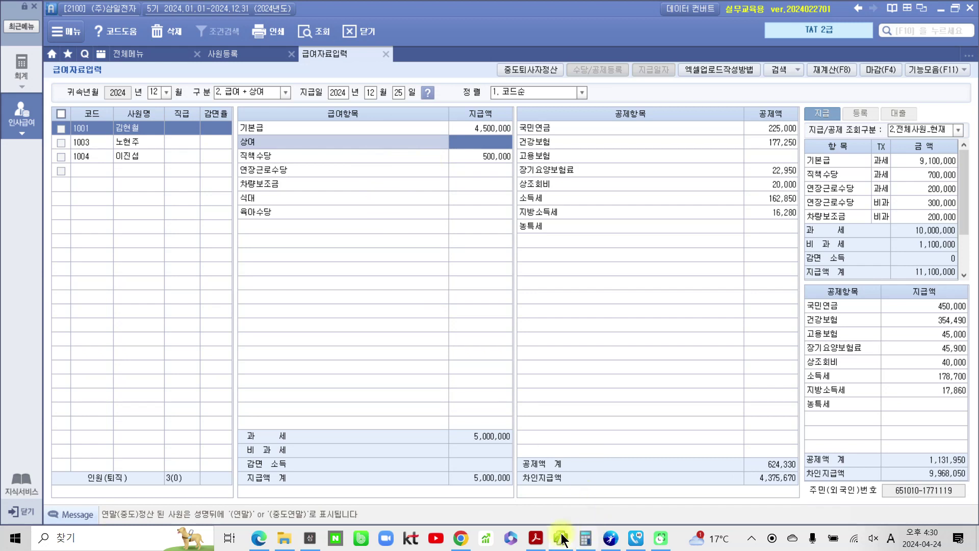
# Step: Look up the December 2024 payroll table in the PDF textbook and enter 4,500,000 as the first employee's 상여 in the payroll program
pyautogui.click(535, 538)
pyautogui.scroll(-5, 423, 398)
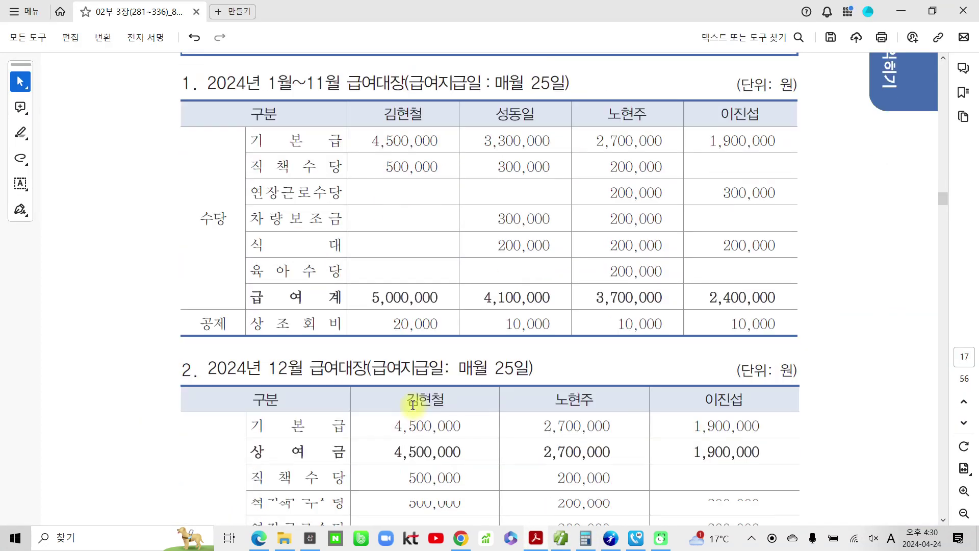
pyautogui.scroll(-2, 466, 354)
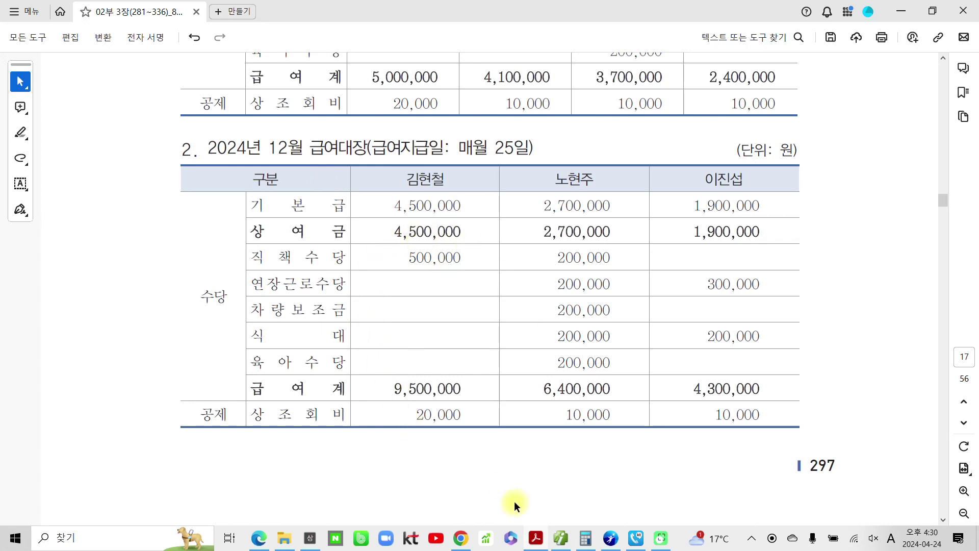
pyautogui.moveTo(614, 539)
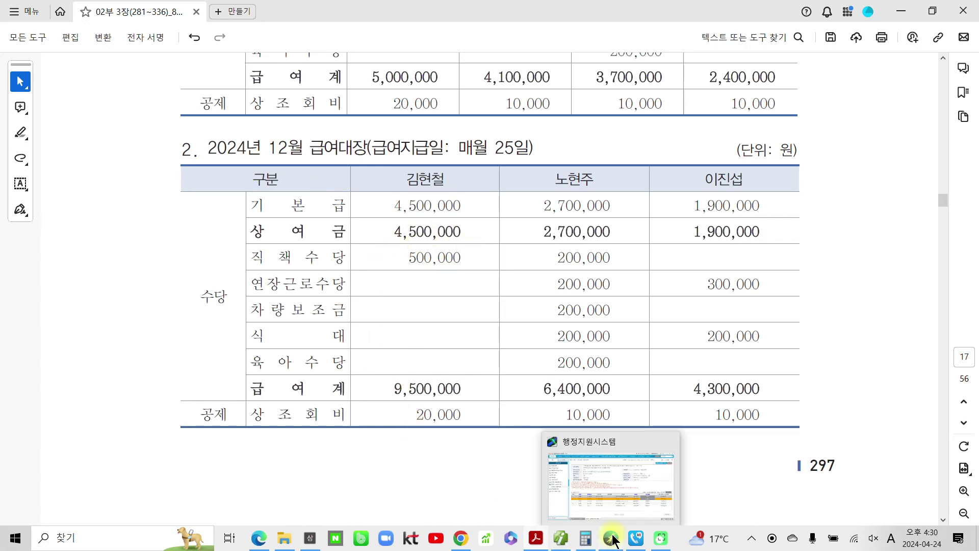
pyautogui.click(561, 538)
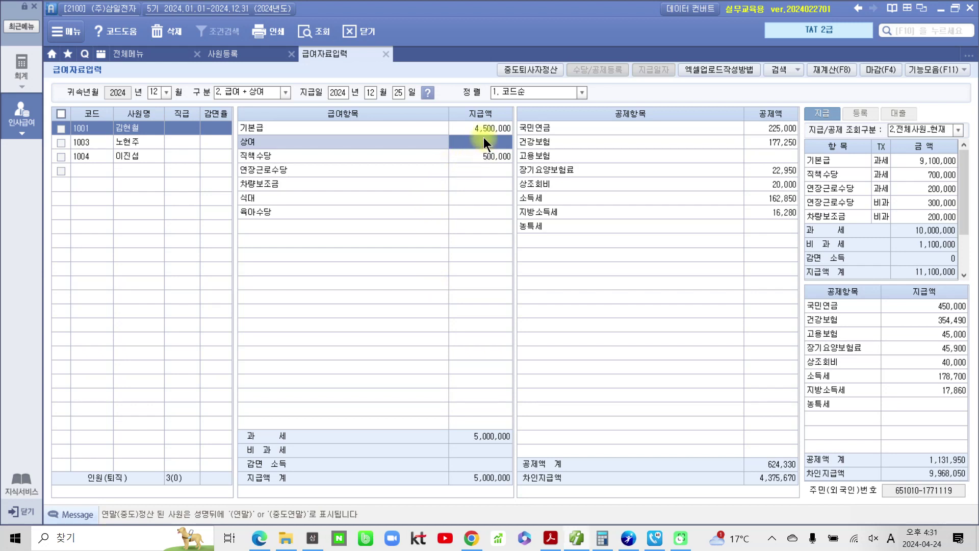
pyautogui.write('4,500,000')
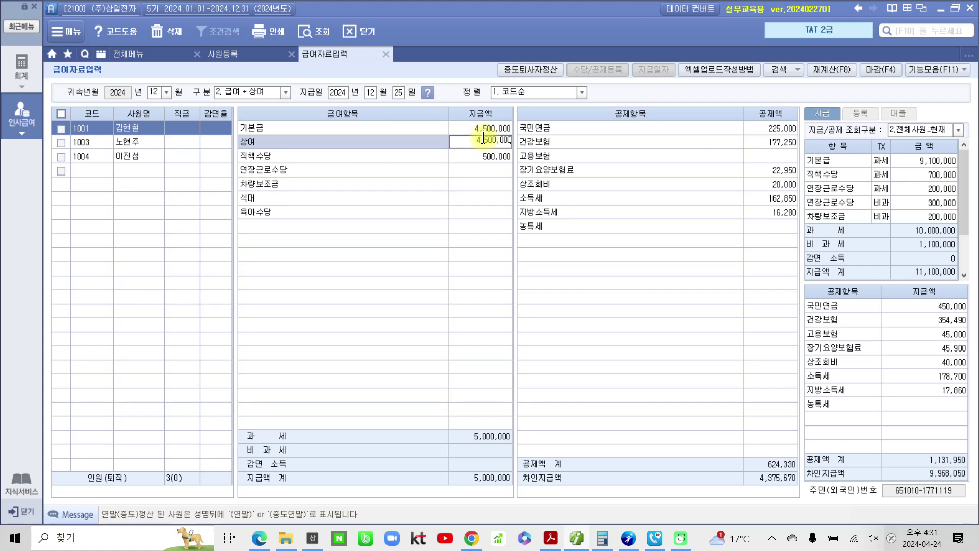
pyautogui.press('Return')
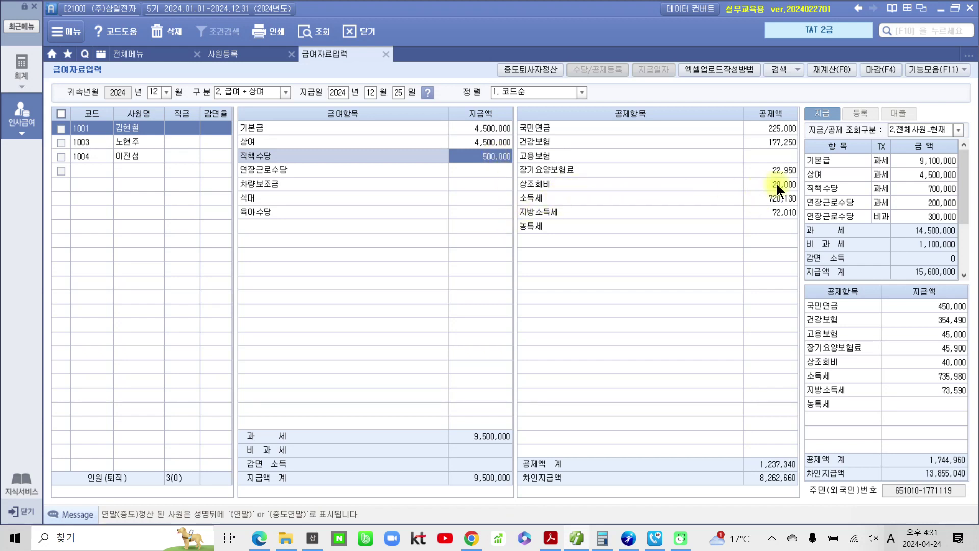
# Step: Enter 2,700,000 as the second listed employee's 상여 in the December payroll
pyautogui.click(121, 141)
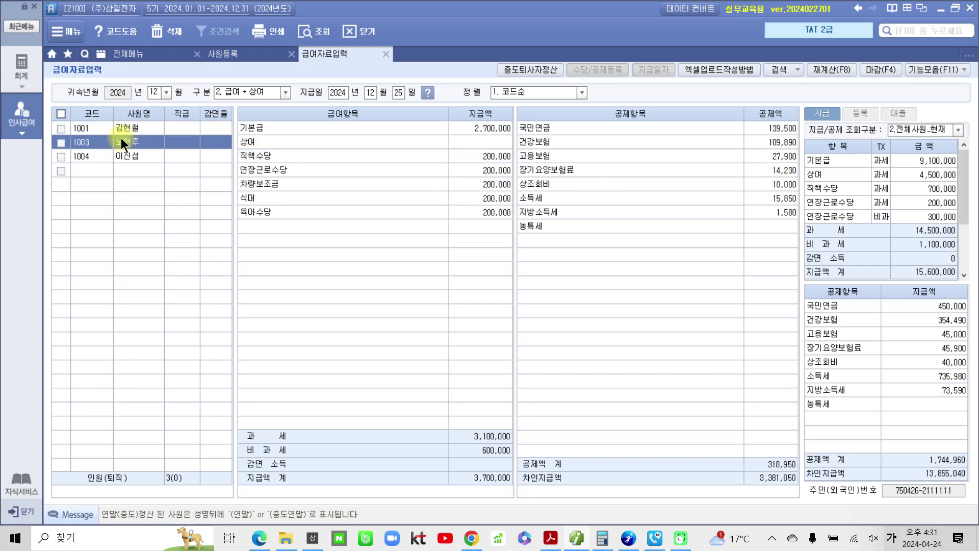
pyautogui.click(489, 145)
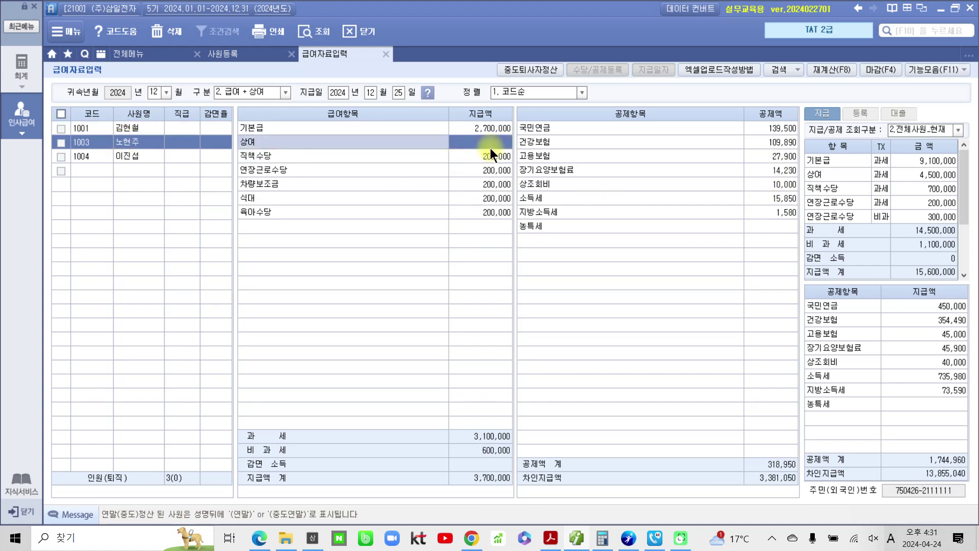
pyautogui.write('2,7')
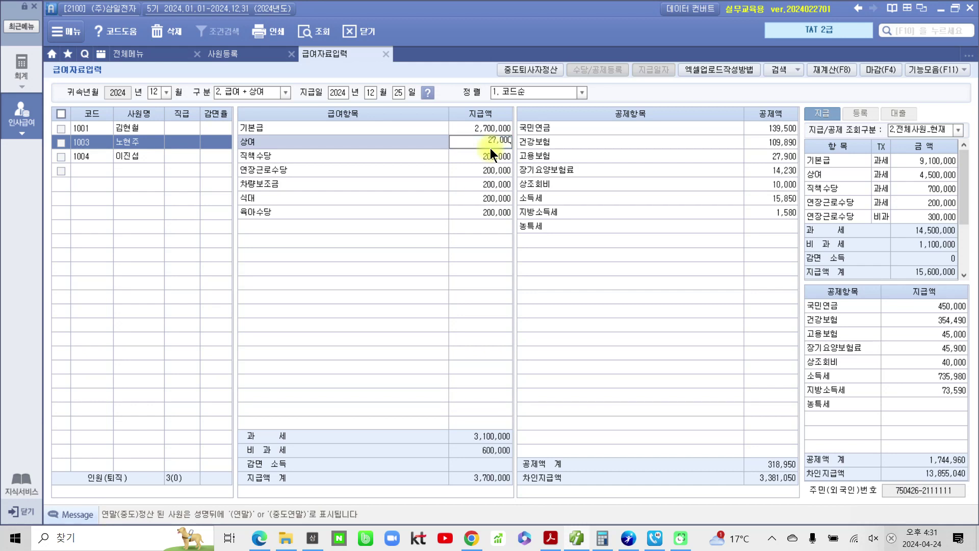
pyautogui.write('00,000')
pyautogui.press('Return')
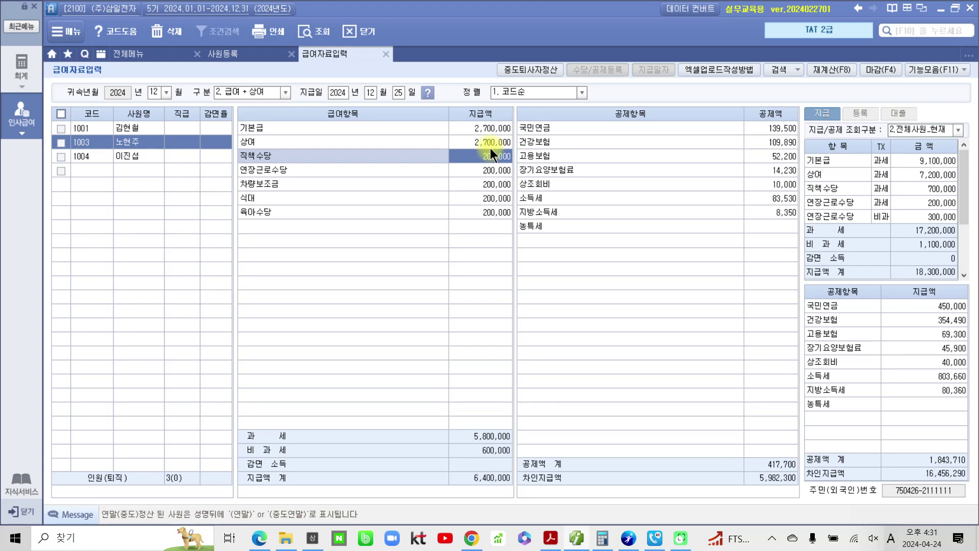
# Step: Enter 1,900,000 as the third listed employee's 상여 in the December payroll
pyautogui.click(130, 155)
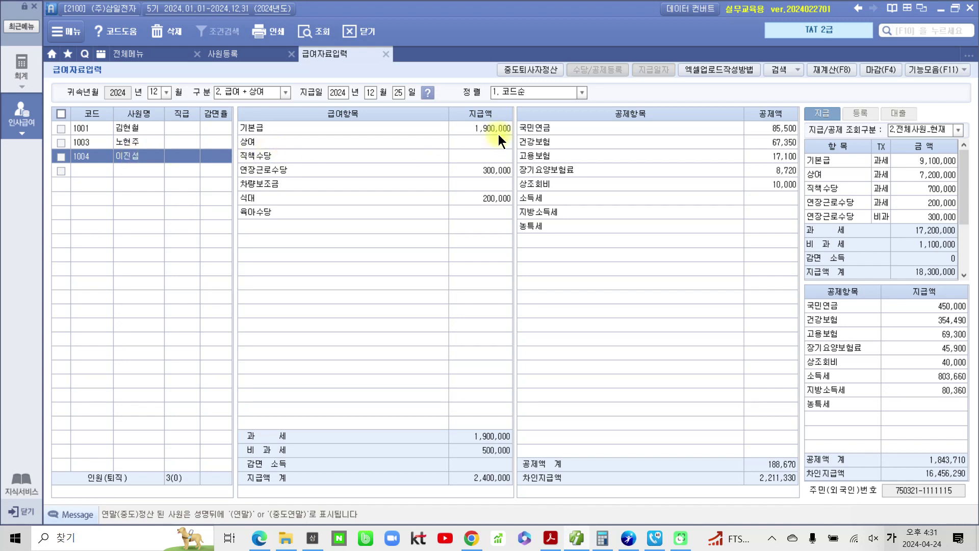
pyautogui.click(465, 143)
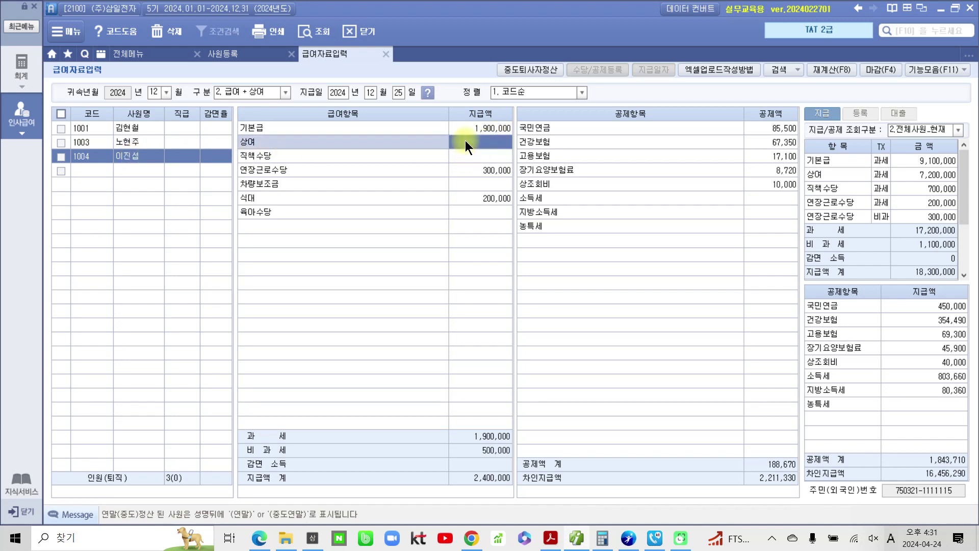
pyautogui.write('1,900,000')
pyautogui.press('Return')
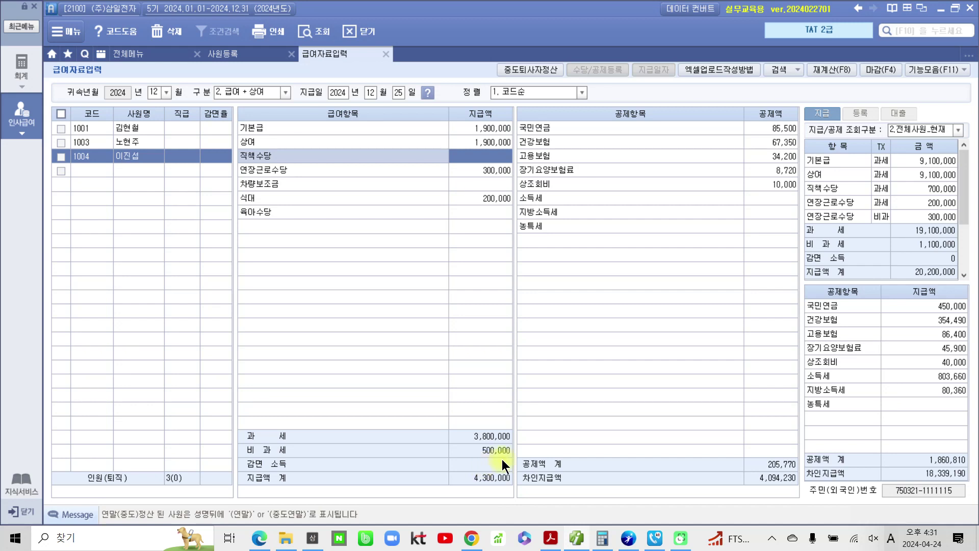
# Step: Examine the PDF textbook's solution pages on allowance and deduction registration, the January salary entries and the copy-and-recalculate notes from February
pyautogui.click(550, 538)
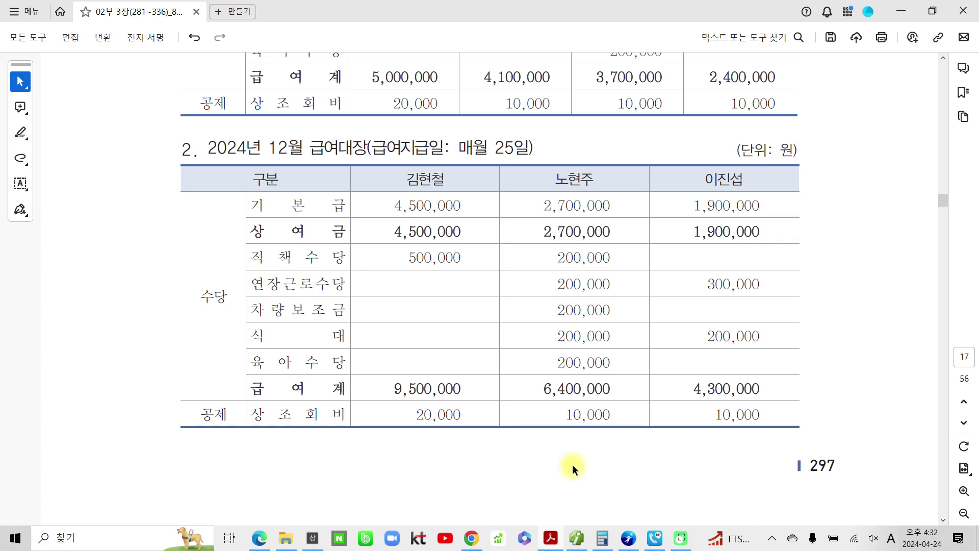
pyautogui.scroll(-10, 572, 464)
pyautogui.scroll(-6, 565, 479)
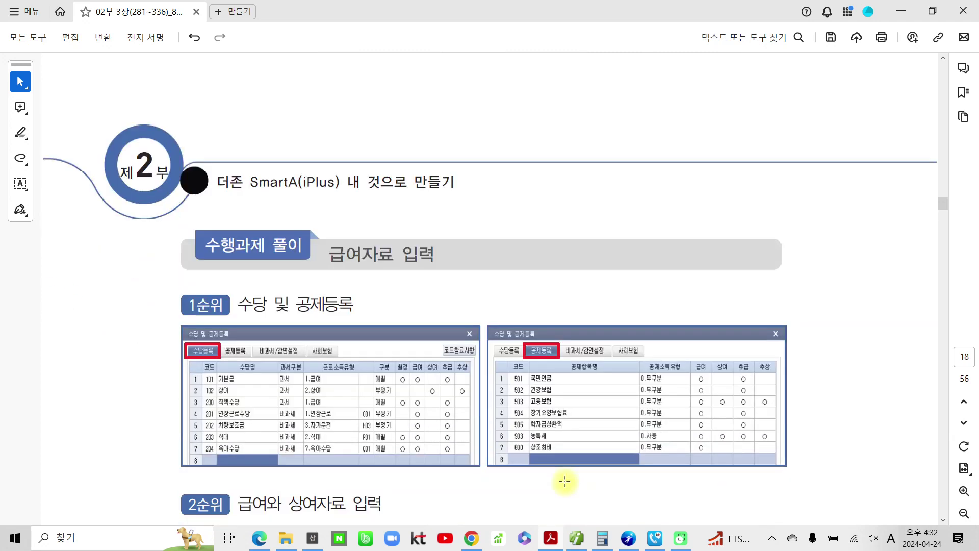
pyautogui.scroll(-4, 564, 479)
pyautogui.scroll(-4, 564, 479)
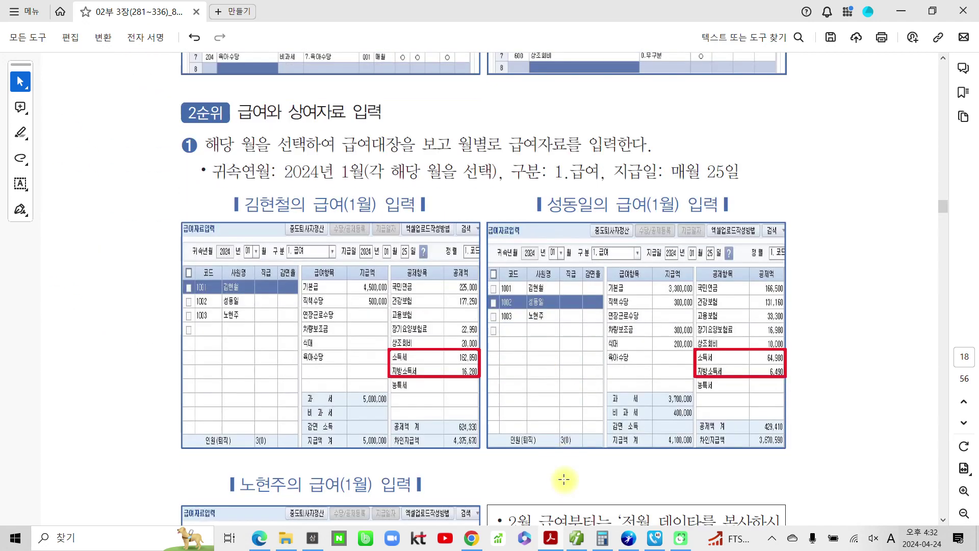
pyautogui.scroll(-2, 565, 476)
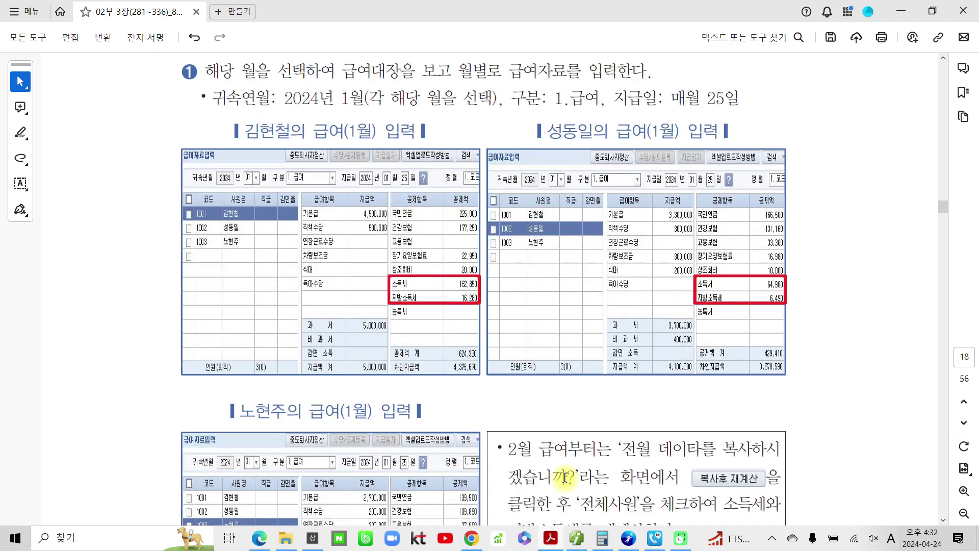
pyautogui.scroll(-3, 564, 478)
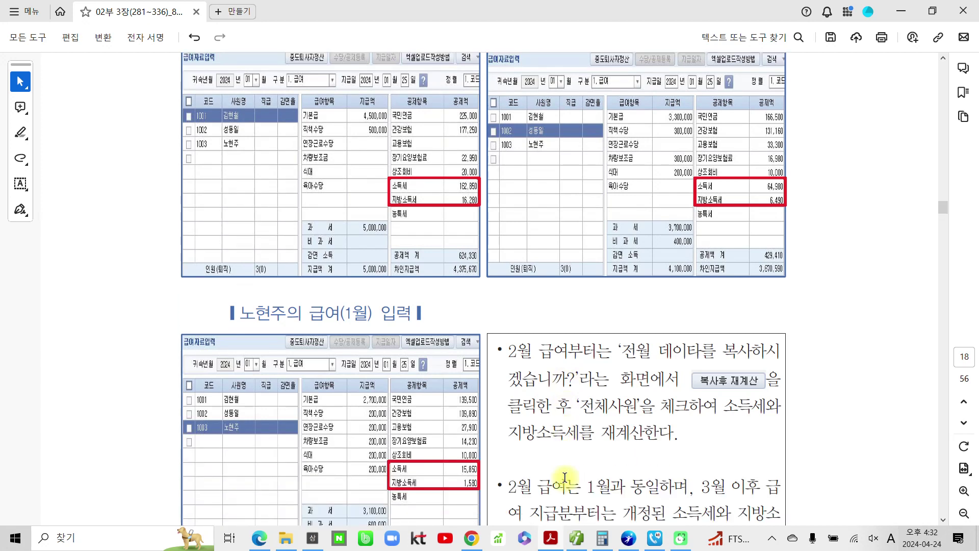
pyautogui.scroll(-2, 565, 477)
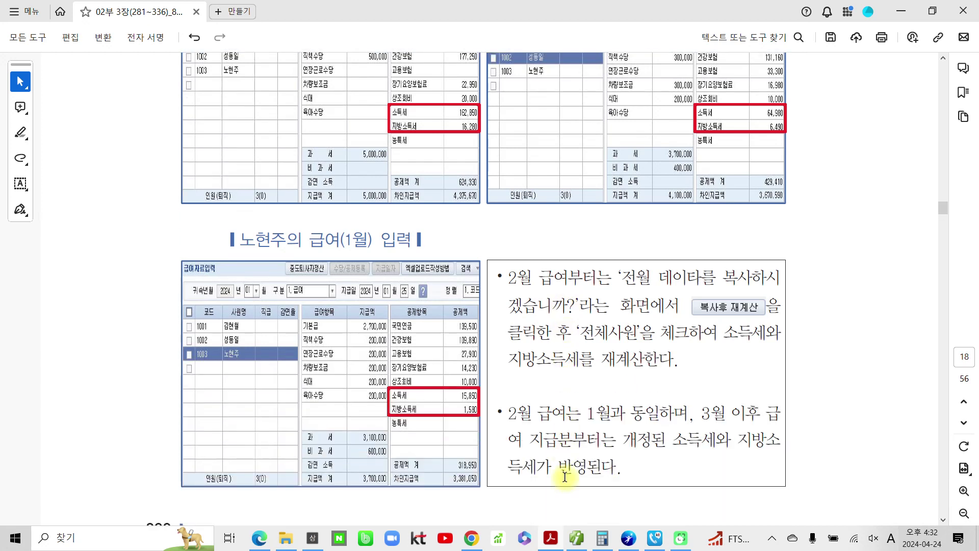
pyautogui.scroll(2, 565, 476)
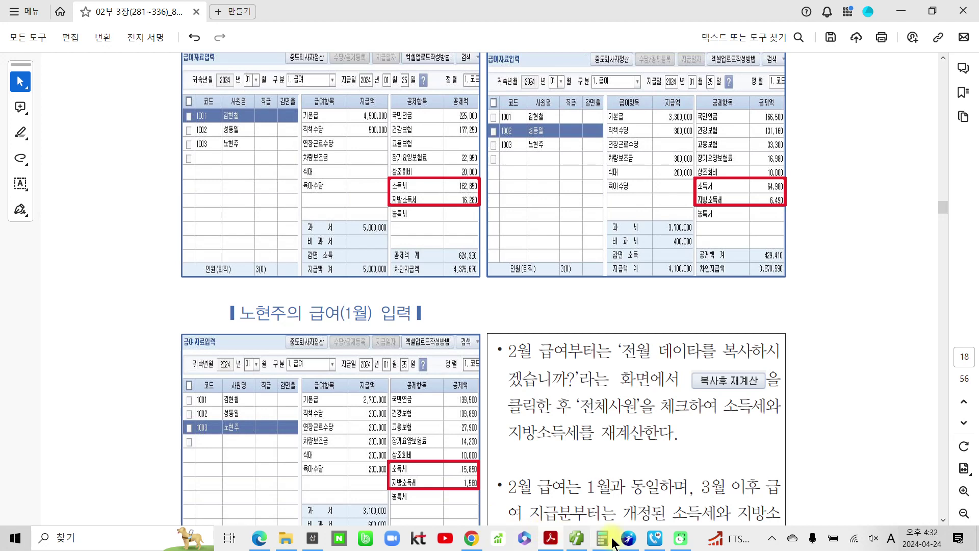
# Step: Return to the payroll program, open the January 2024 payroll as 1. 급여 and review the deductions of all three employees
pyautogui.click(576, 540)
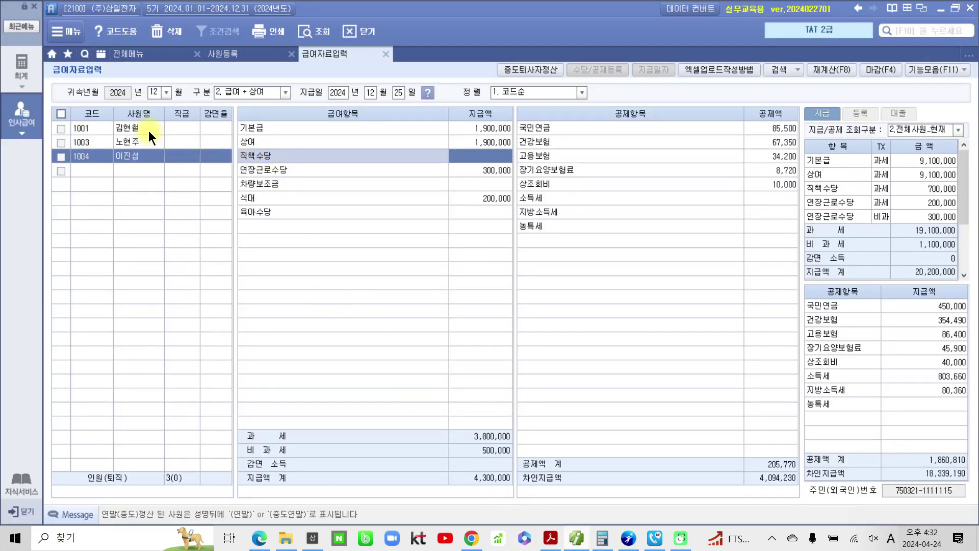
pyautogui.click(167, 93)
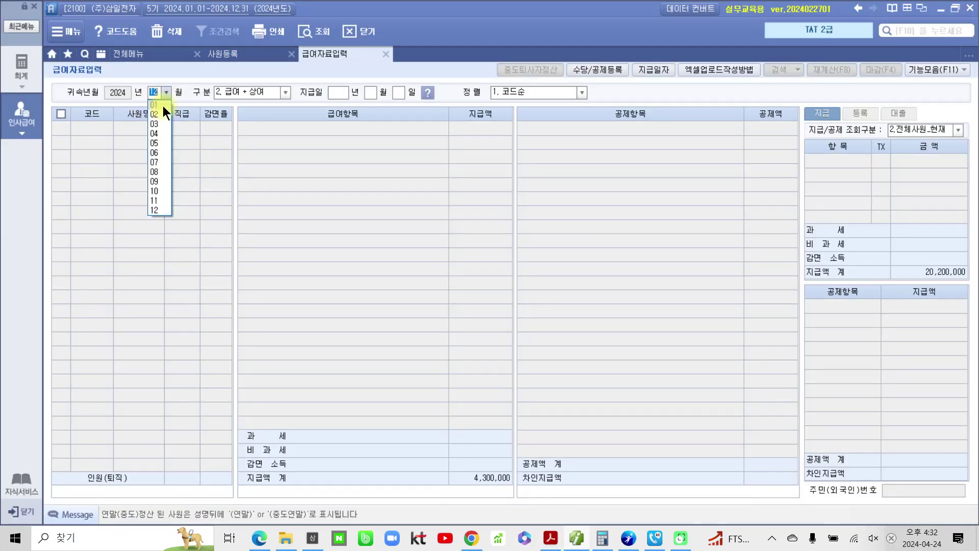
pyautogui.click(163, 105)
pyautogui.click(286, 92)
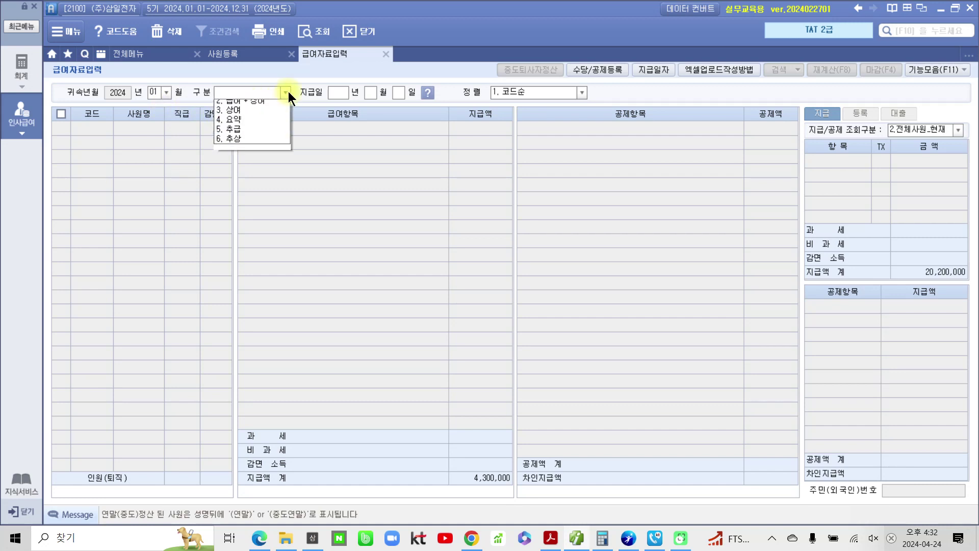
pyautogui.click(258, 103)
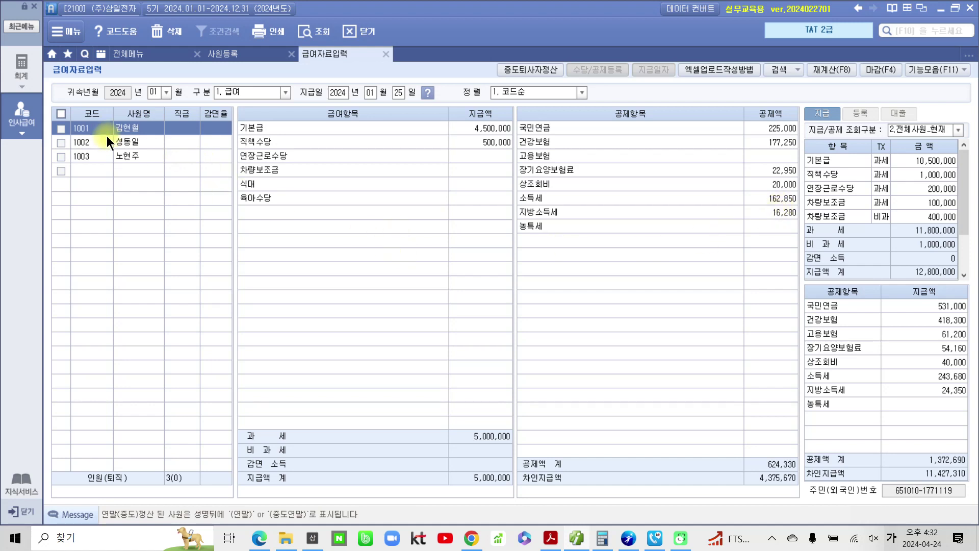
pyautogui.click(131, 143)
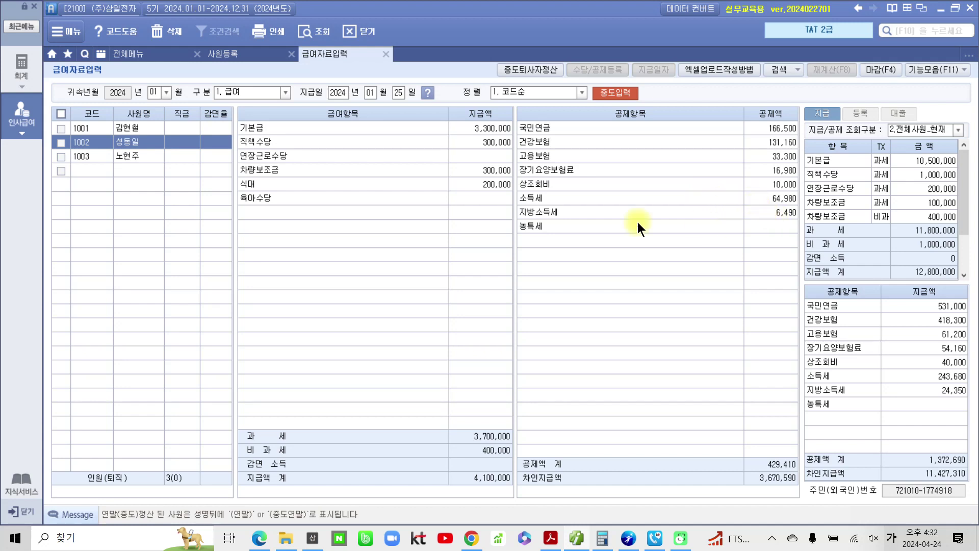
pyautogui.click(142, 160)
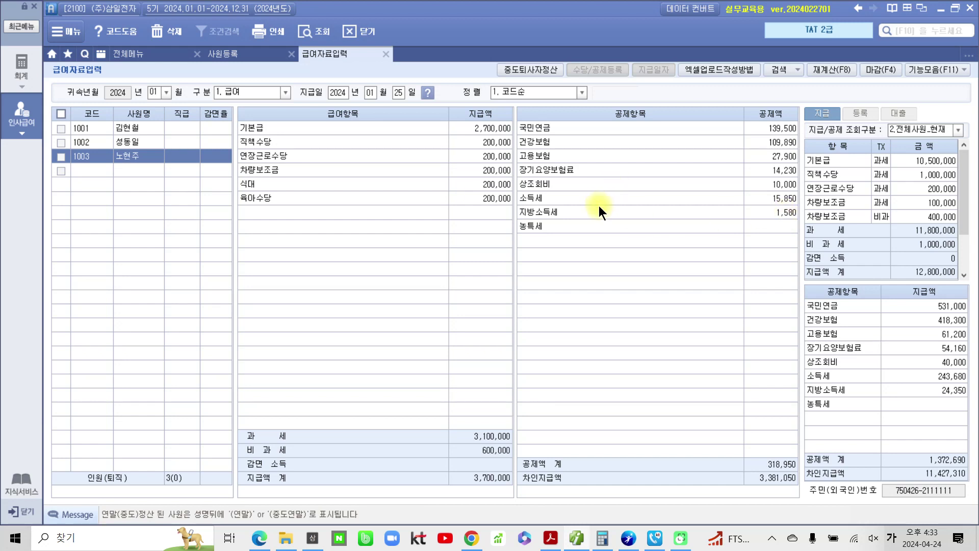
# Step: Open the March 2024 payroll as 1. 급여
pyautogui.click(166, 93)
pyautogui.click(161, 127)
pyautogui.write('03')
pyautogui.press('Return')
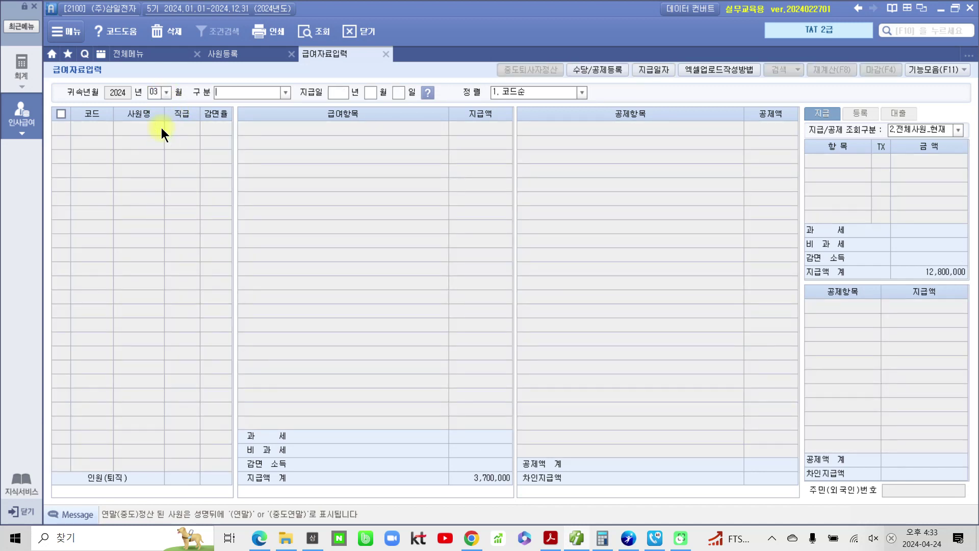
pyautogui.click(284, 95)
pyautogui.click(265, 105)
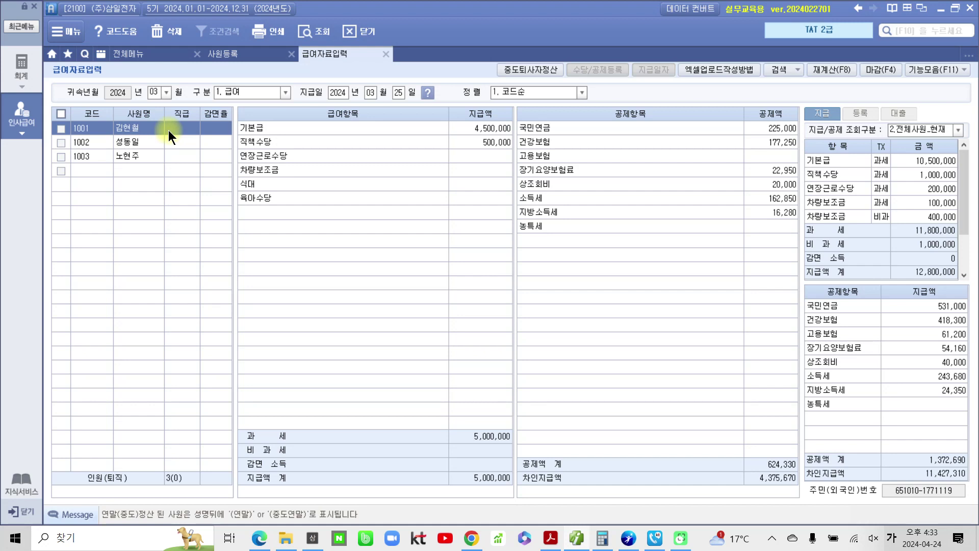
# Step: Run the recalculation (재계산) on the March payroll with all items under 전체사원 checked
pyautogui.click(776, 201)
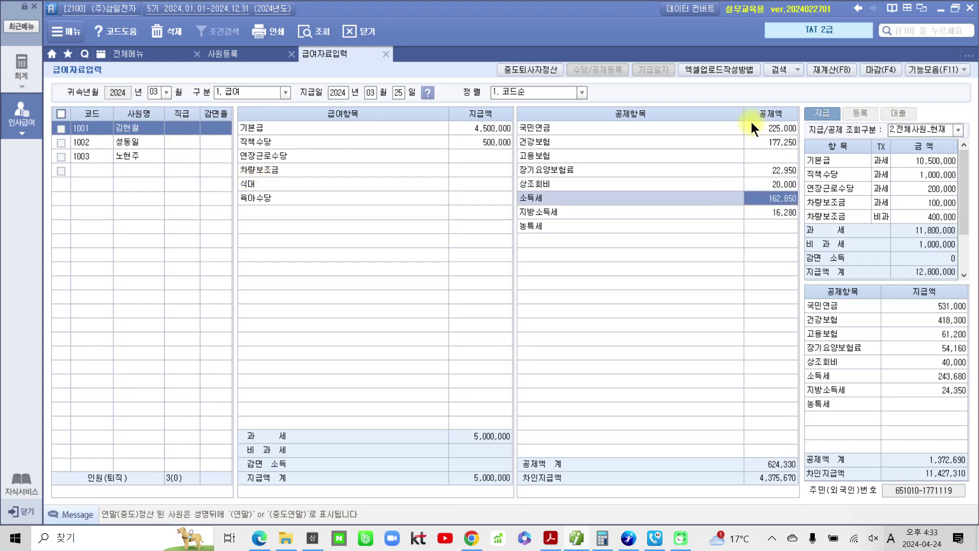
pyautogui.click(833, 70)
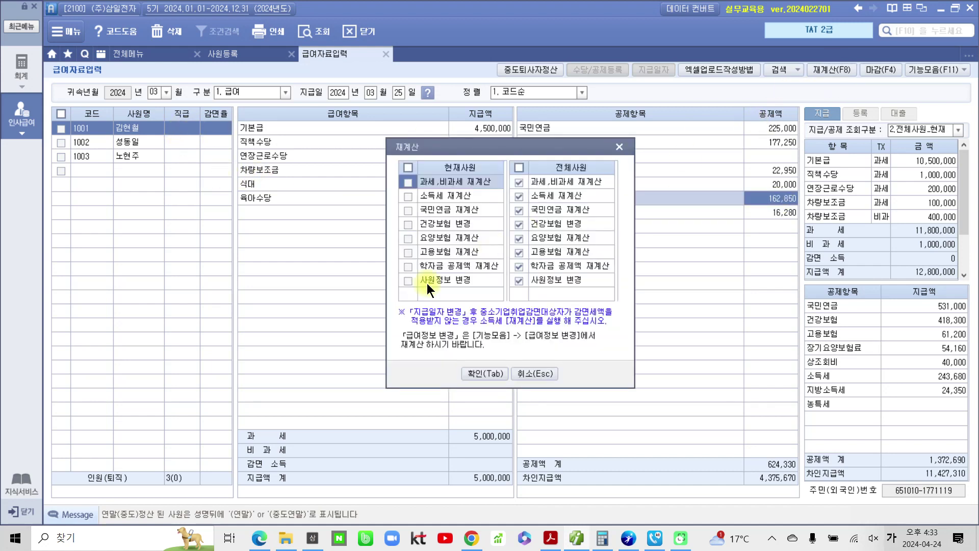
pyautogui.click(466, 365)
pyautogui.click(490, 302)
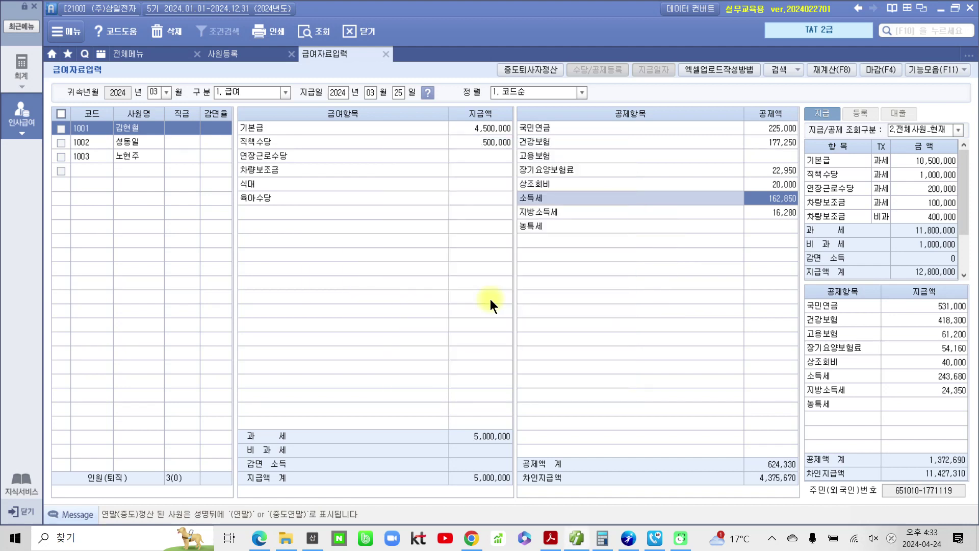
# Step: Review the 소득세 and 지방소득세 of each employee in the March payroll, plus the third employee's 육아수당
pyautogui.click(769, 196)
pyautogui.click(149, 141)
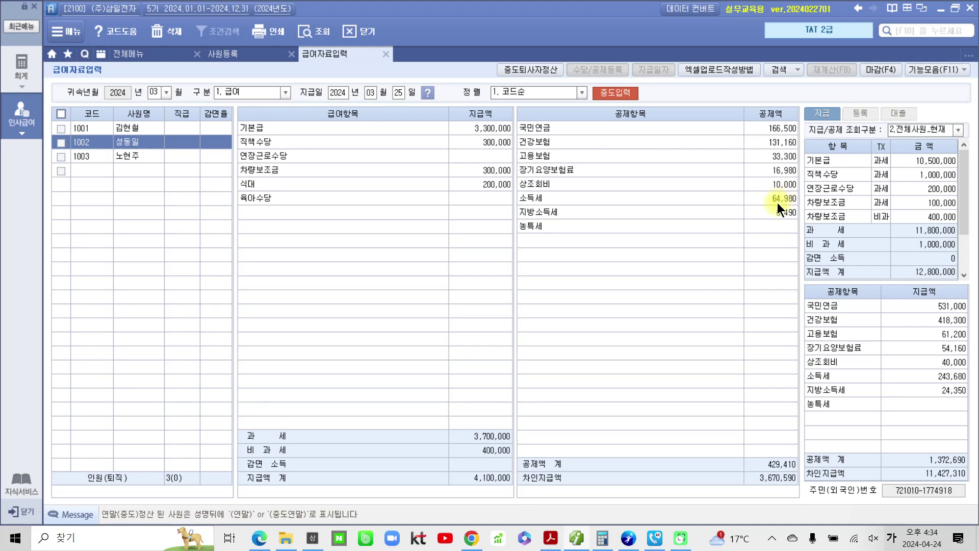
pyautogui.click(148, 154)
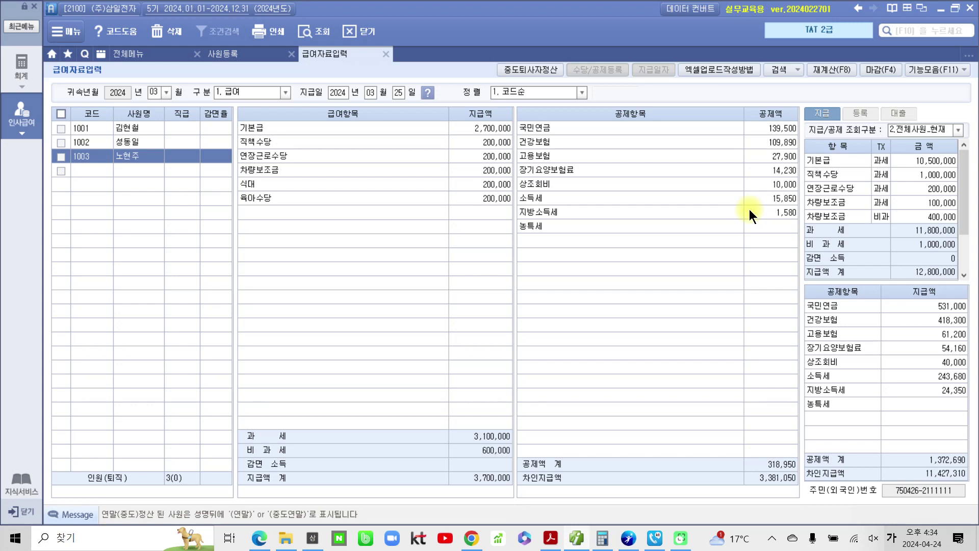
pyautogui.click(773, 200)
pyautogui.click(771, 210)
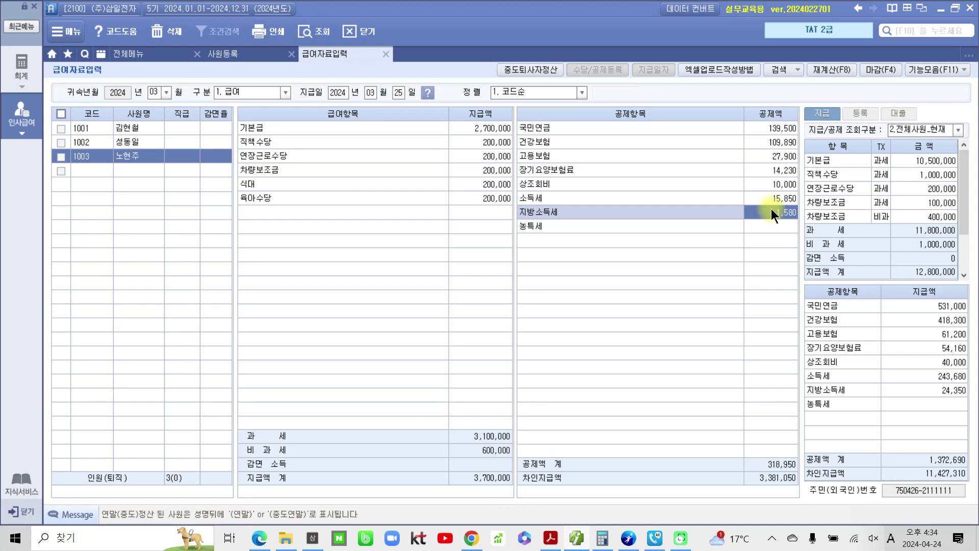
pyautogui.click(353, 197)
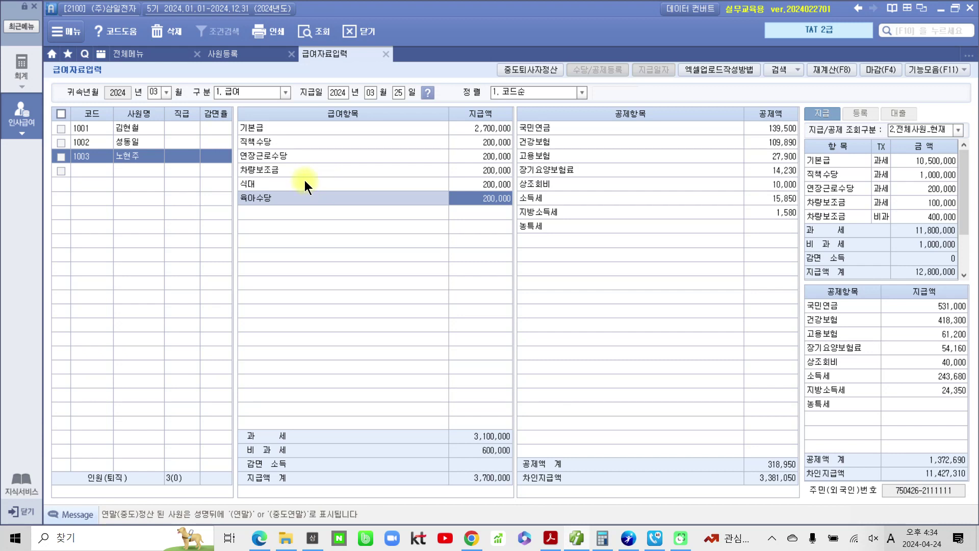
# Step: Recheck the 소득세 and 지방소득세 of employee 1001 and the deductions of employee 1002 in the March payroll
pyautogui.click(142, 123)
pyautogui.click(776, 202)
pyautogui.click(776, 212)
pyautogui.click(779, 201)
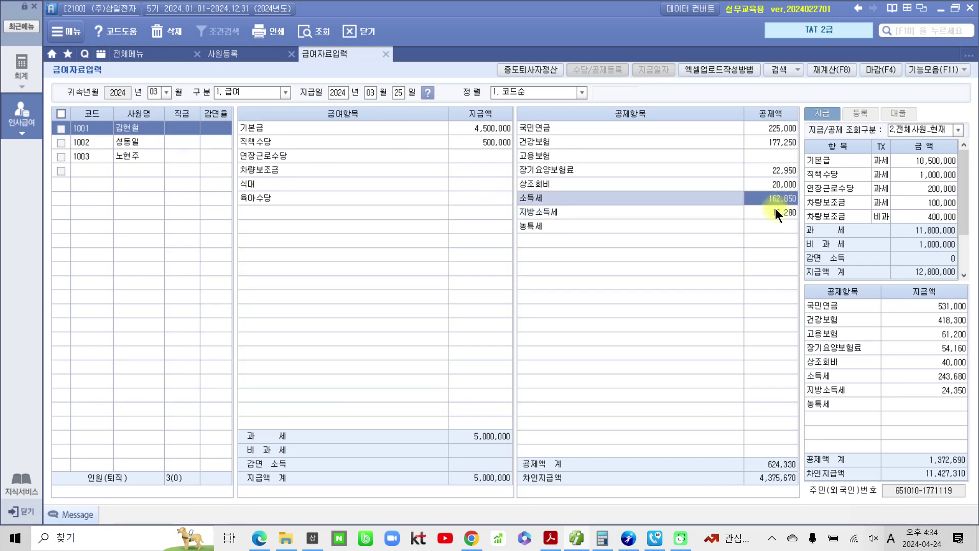
pyautogui.click(145, 148)
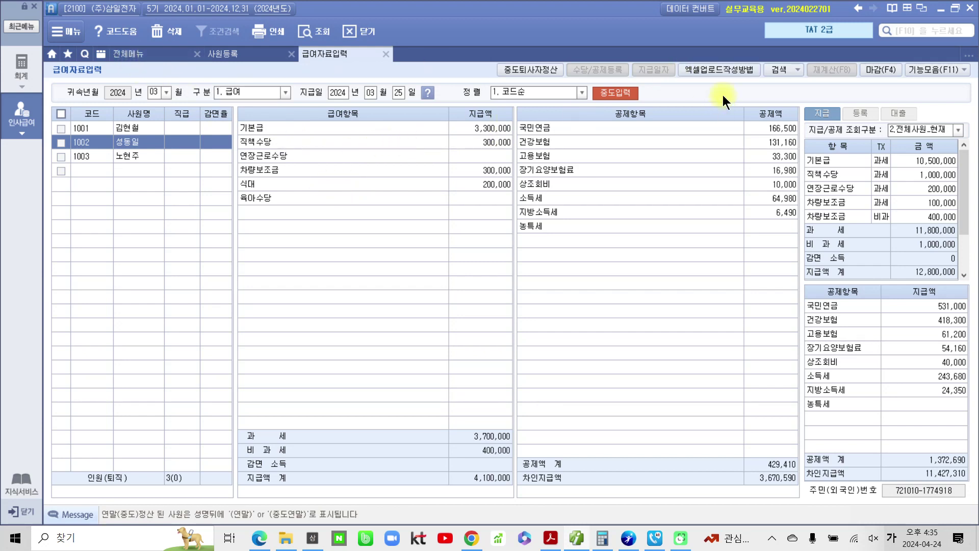
pyautogui.click(140, 127)
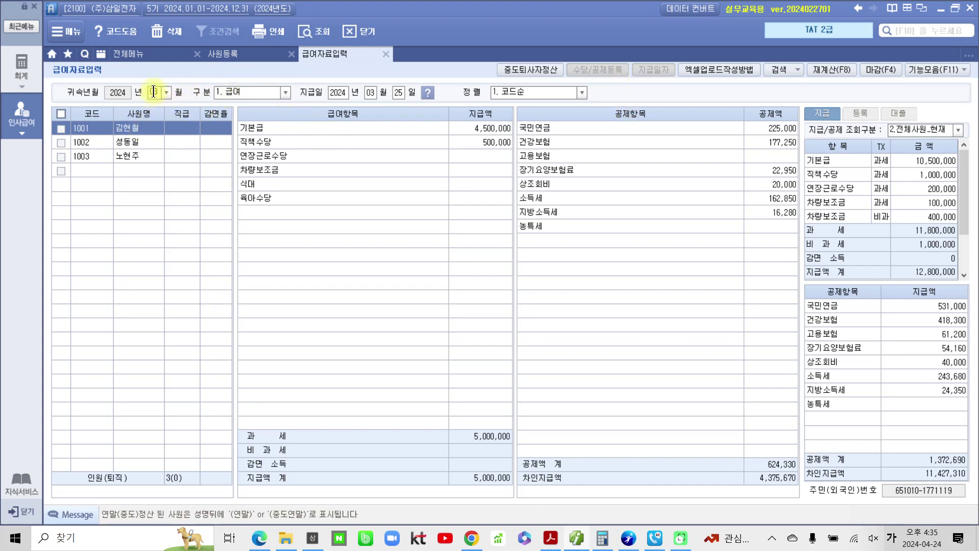
# Step: In the 수당 및 공제등록 settings, set the 구분 of 연장근로수당 and 차량보조금 to 부정기 and confirm
pyautogui.write('04')
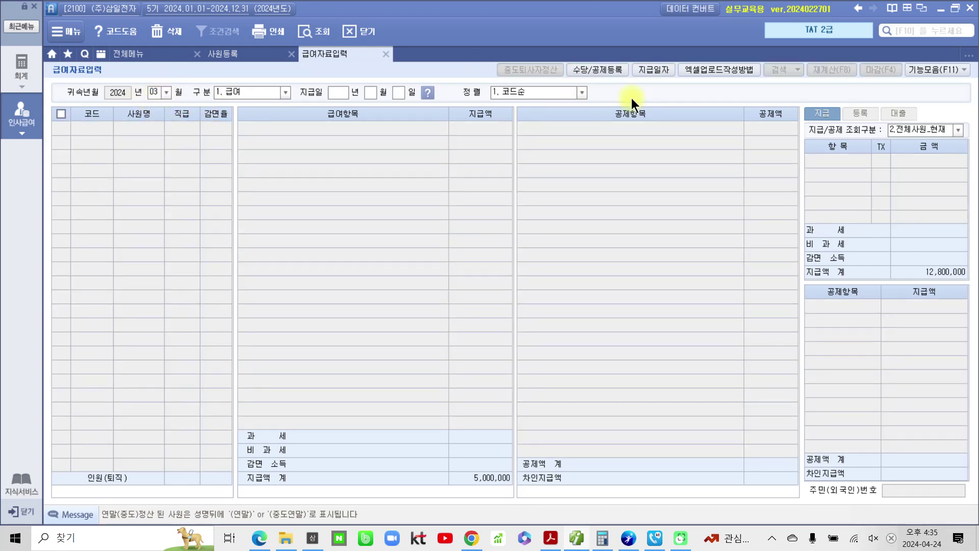
pyautogui.click(595, 69)
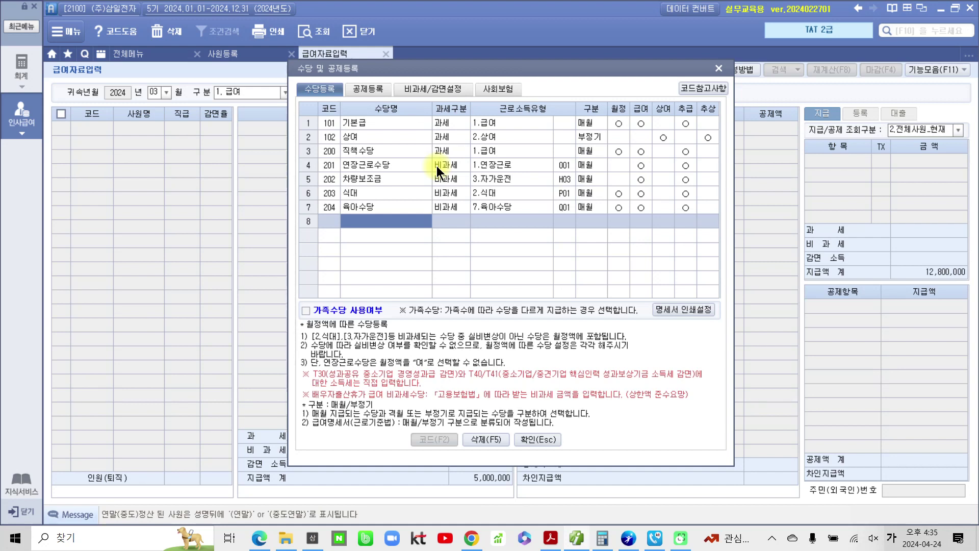
pyautogui.click(392, 164)
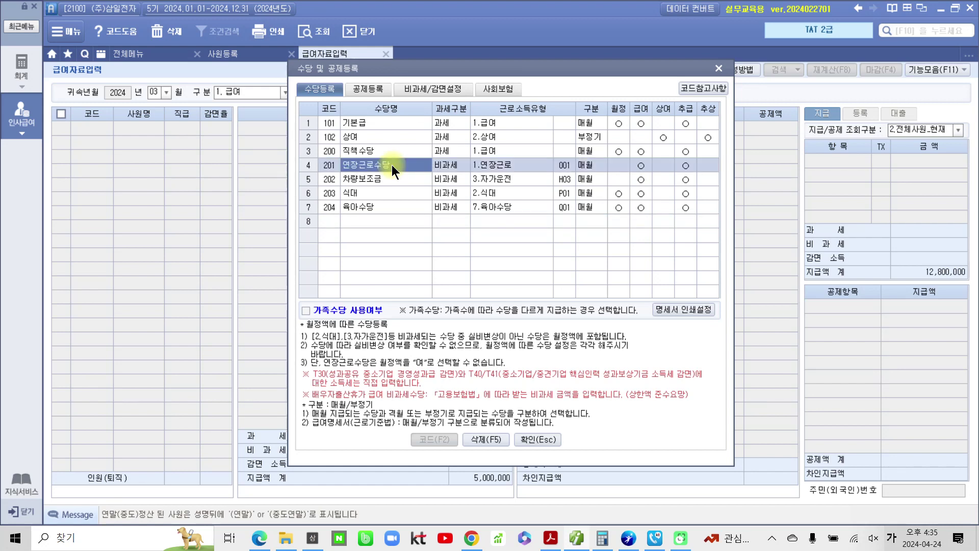
pyautogui.click(579, 181)
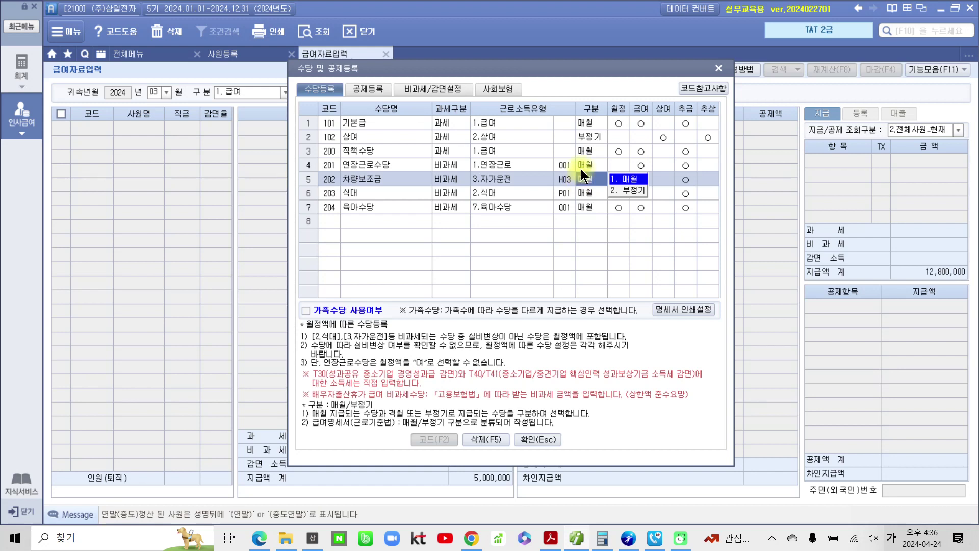
pyautogui.click(580, 169)
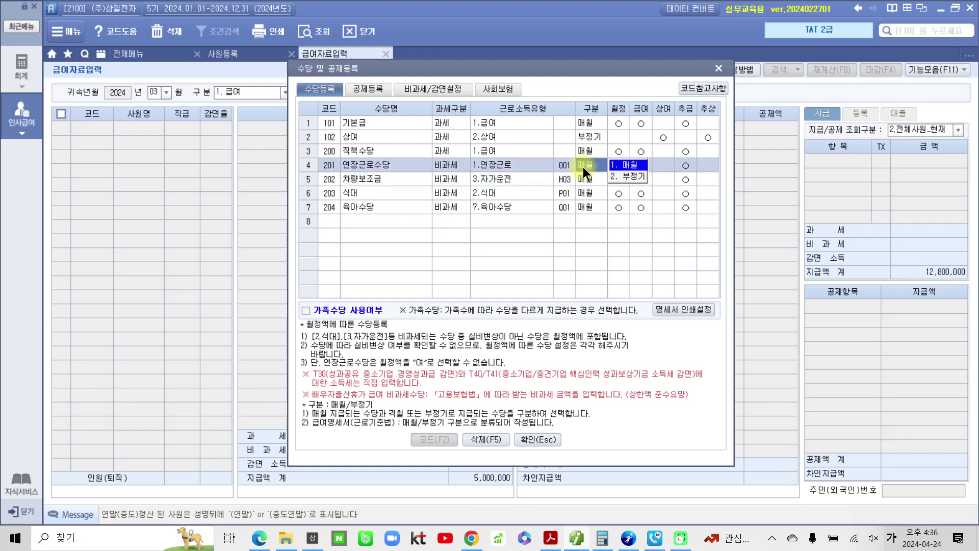
pyautogui.click(582, 174)
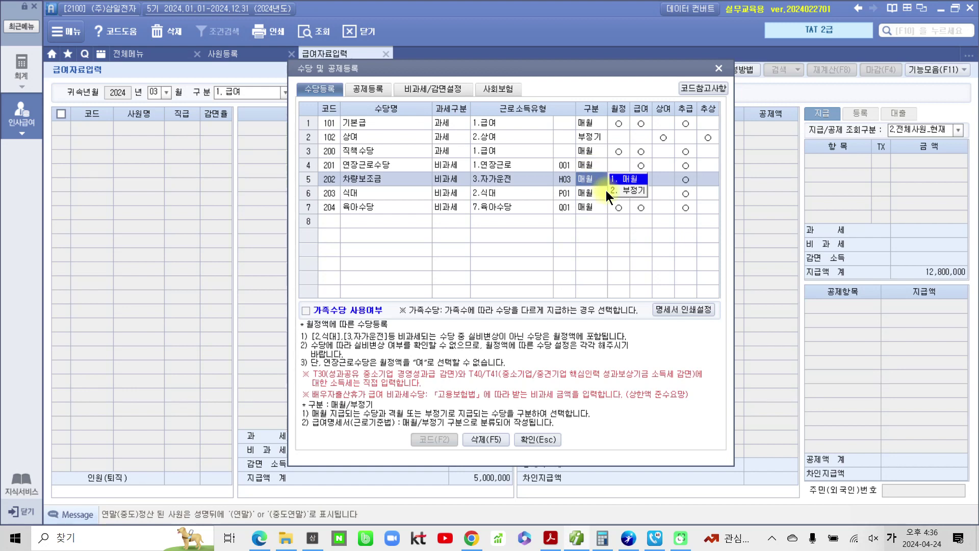
pyautogui.click(588, 165)
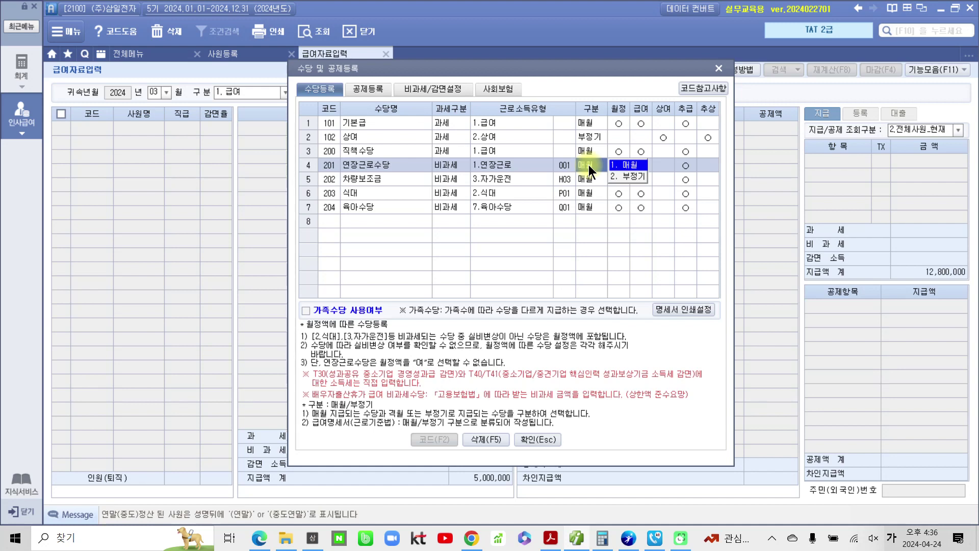
pyautogui.click(628, 176)
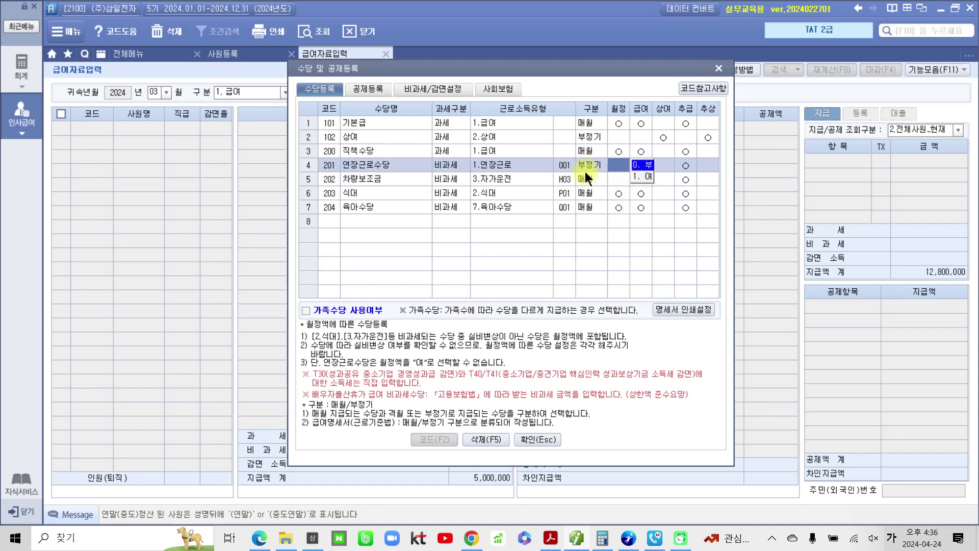
pyautogui.press('Return')
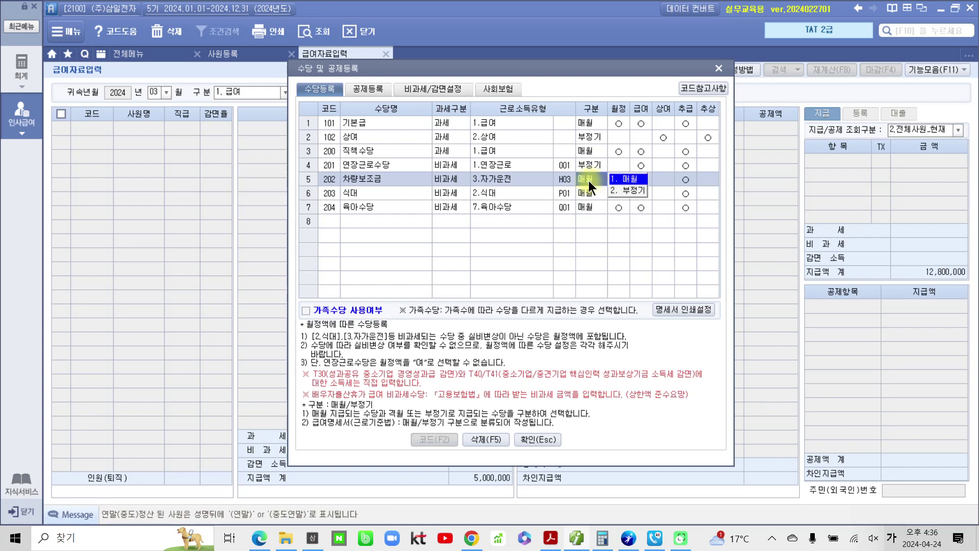
pyautogui.click(626, 189)
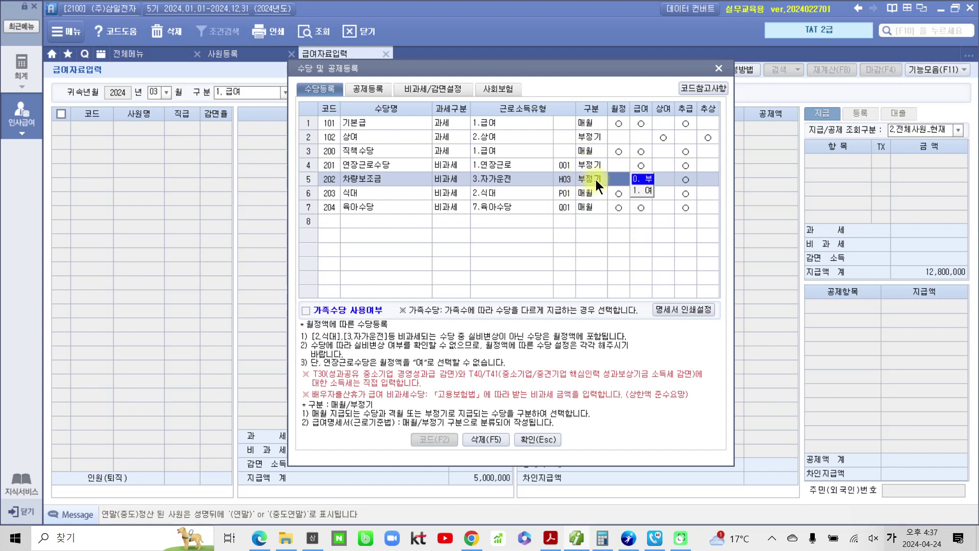
pyautogui.click(542, 436)
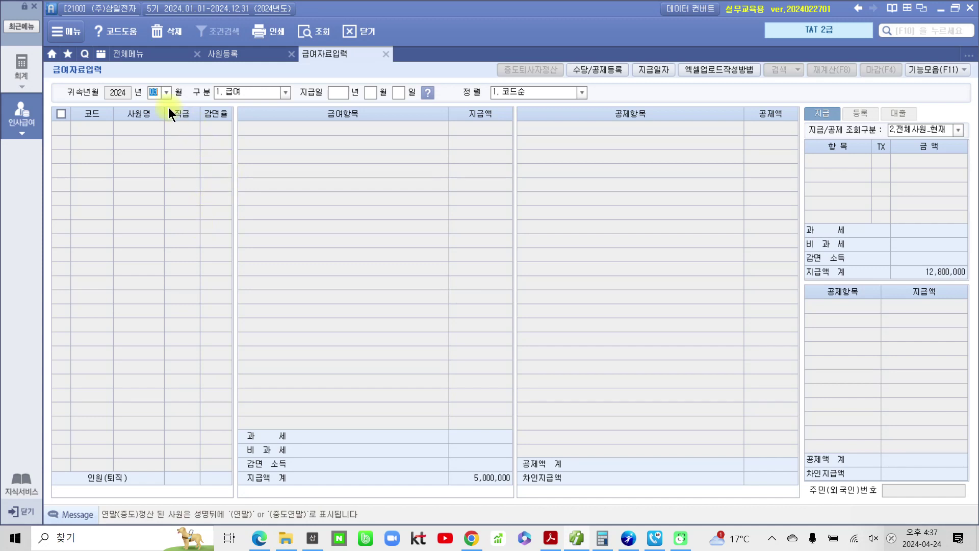
# Step: Reopen the March 2024 payroll with 1. 급여 as the 구분
pyautogui.press('Return')
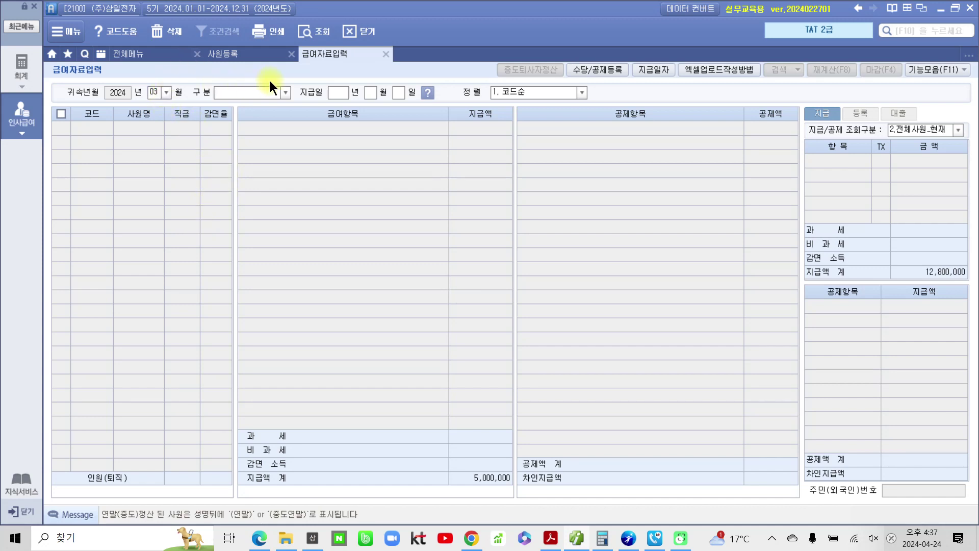
pyautogui.click(285, 93)
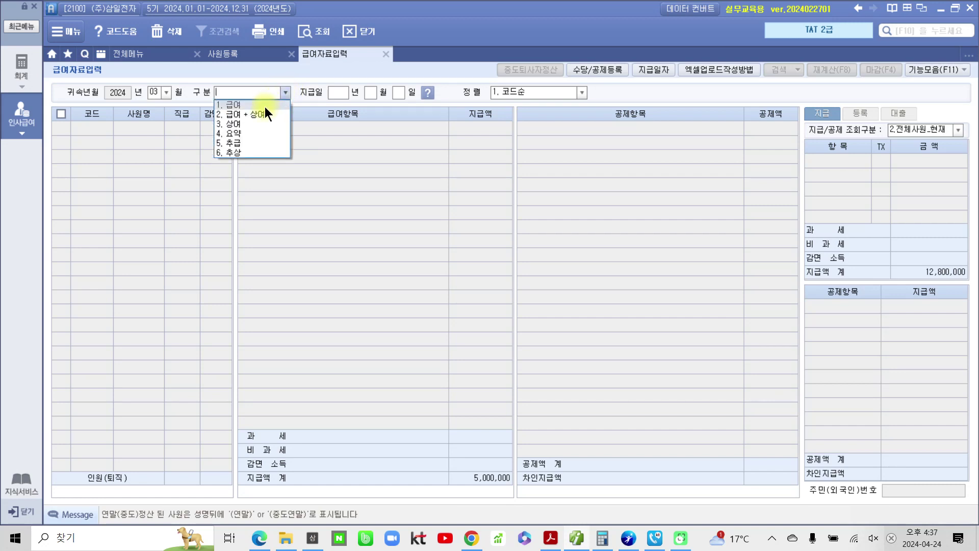
pyautogui.click(264, 106)
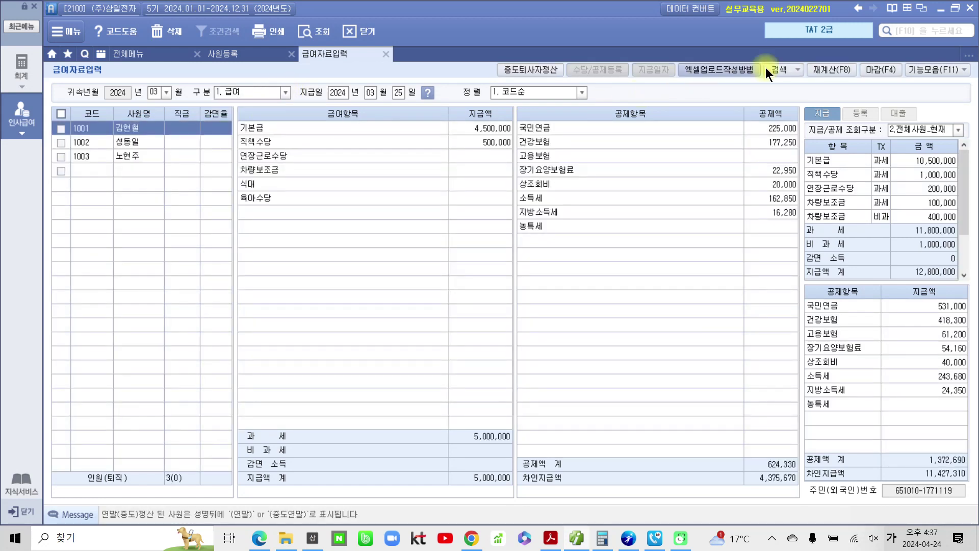
# Step: Recalculate every item for 전체사원 in the March payroll and check employee 1001's 소득세 and 지방소득세
pyautogui.click(817, 65)
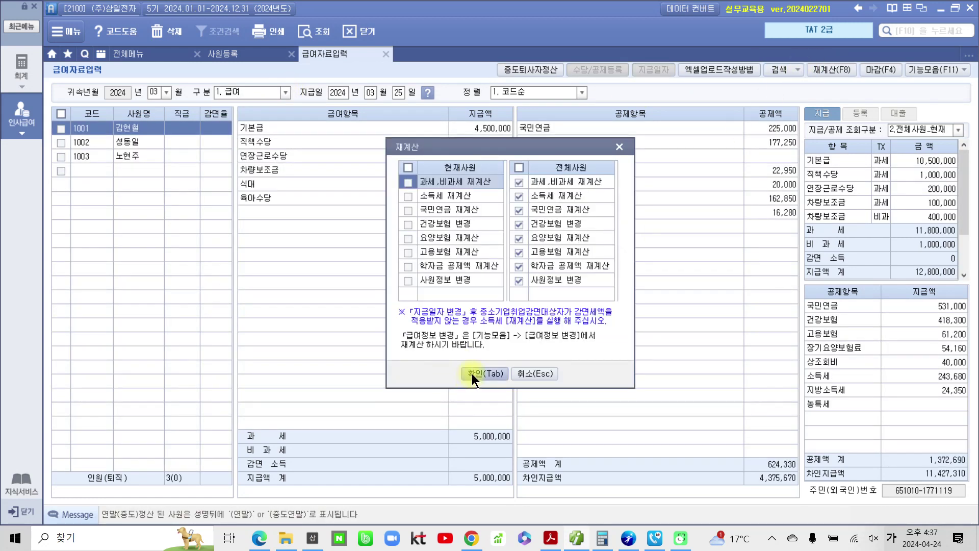
pyautogui.click(472, 374)
pyautogui.click(494, 298)
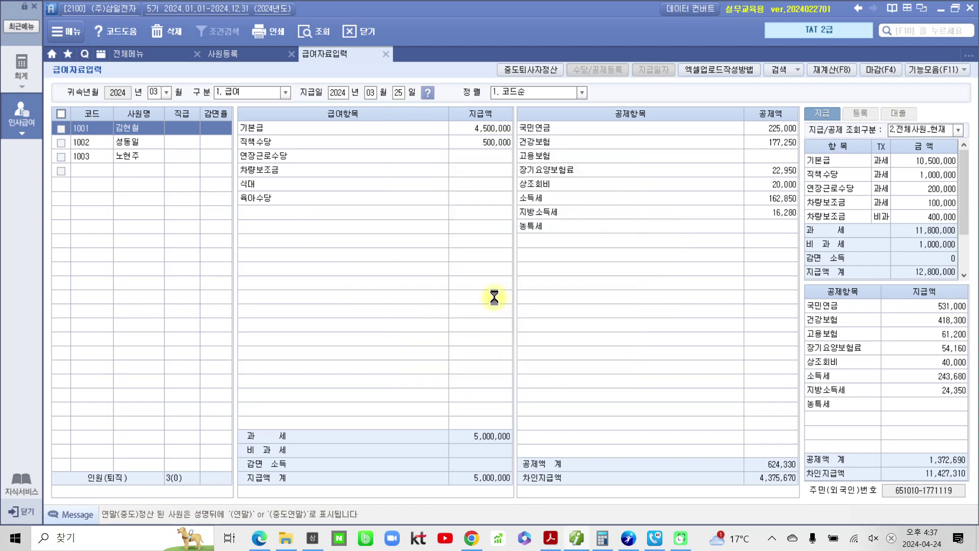
pyautogui.click(765, 199)
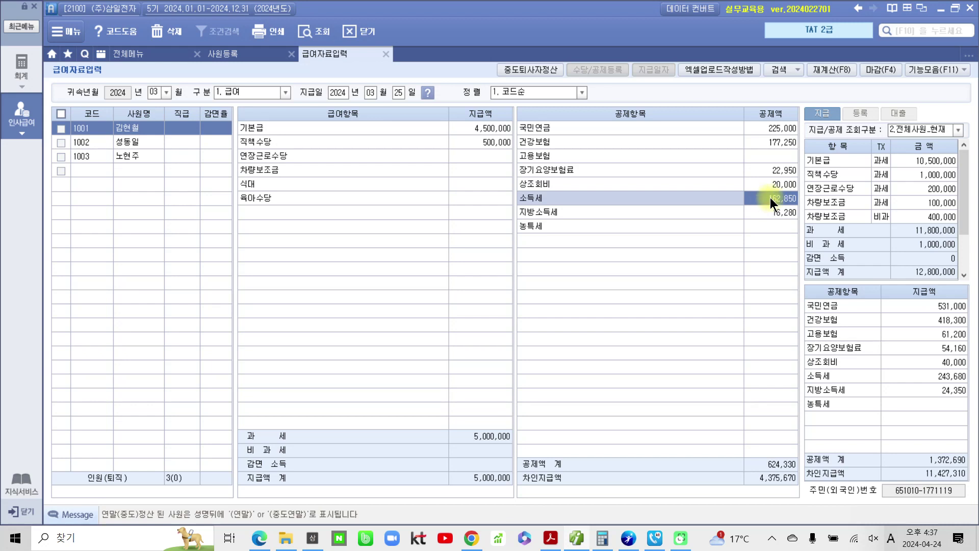
pyautogui.click(773, 214)
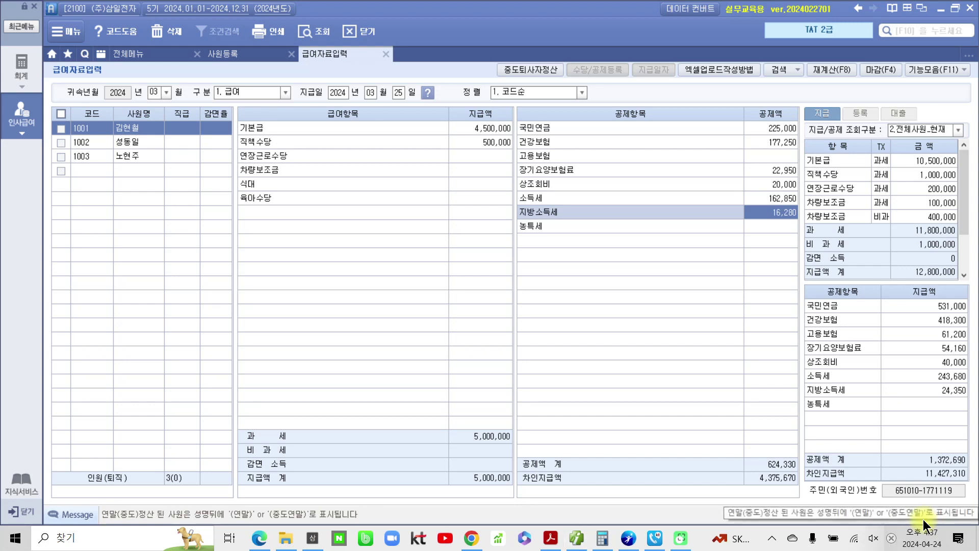
# Step: Switch to the textbook PDF and look through the payroll solutions up to section 03, 원천징수이행상황신고서
pyautogui.click(561, 541)
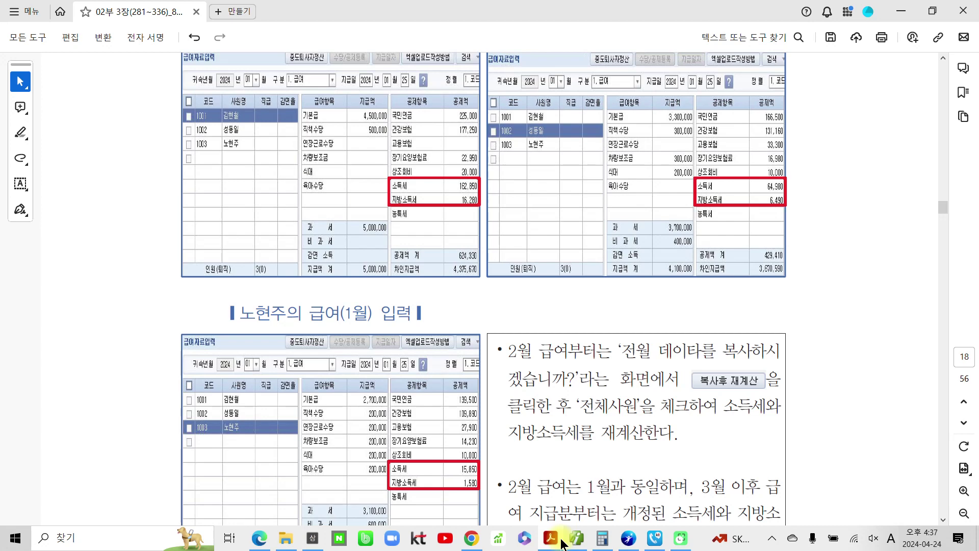
pyautogui.scroll(-8, 590, 455)
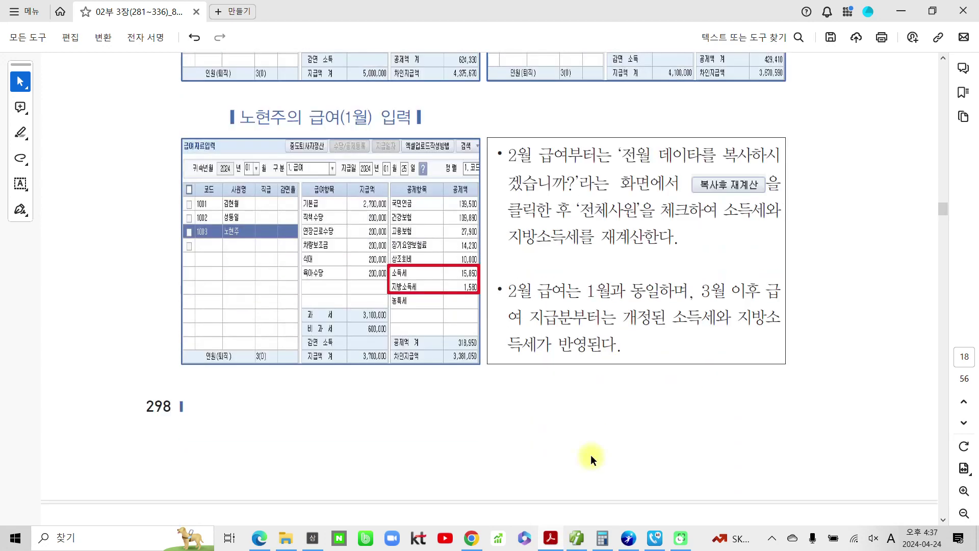
pyautogui.scroll(-7, 591, 454)
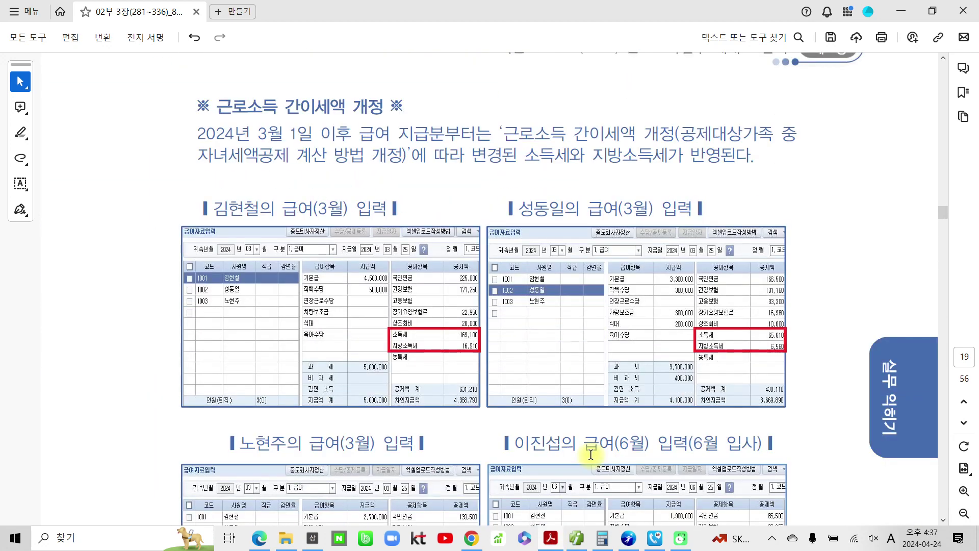
pyautogui.scroll(-5, 592, 454)
pyautogui.scroll(-14, 597, 456)
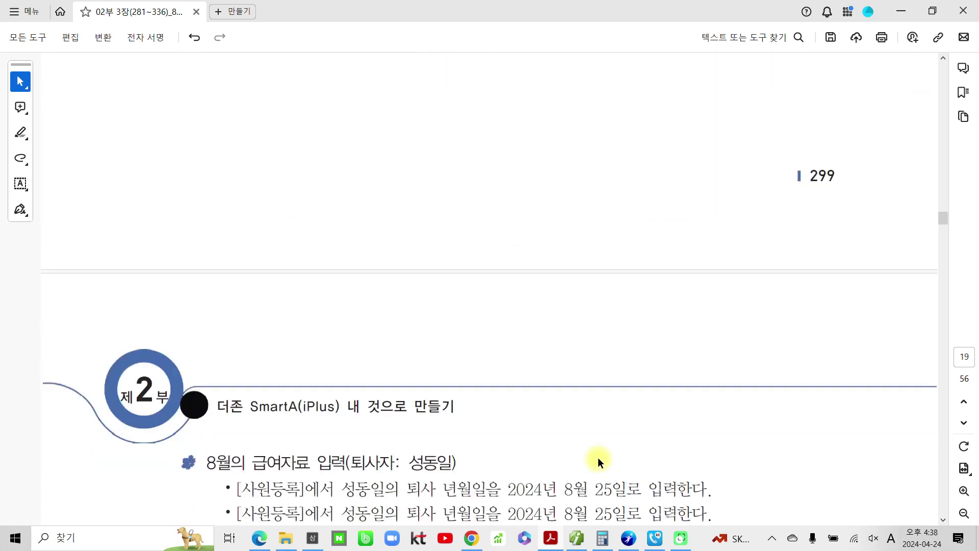
pyautogui.scroll(-11, 597, 457)
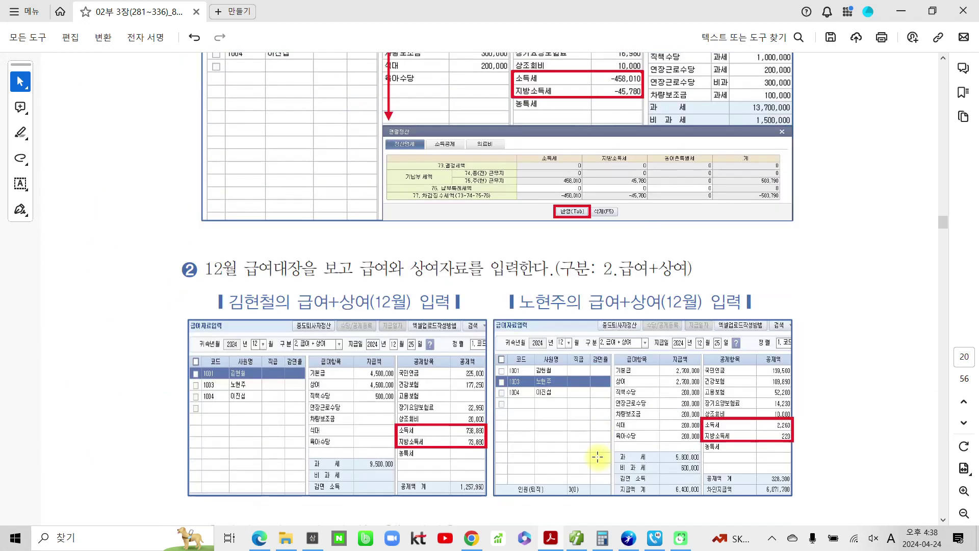
pyautogui.scroll(-4, 599, 458)
pyautogui.scroll(-10, 601, 457)
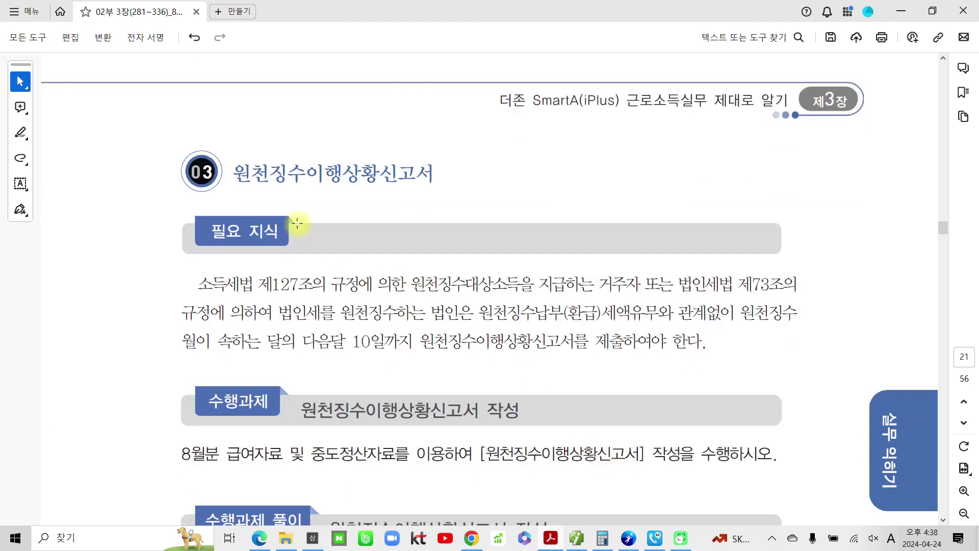
# Step: Highlight the section 03 title, then the phrases 다음달 10일까지 and 원천징수이행상황신고서 in the 필요 지식 paragraph
pyautogui.moveTo(234, 175); pyautogui.dragTo(437, 174)
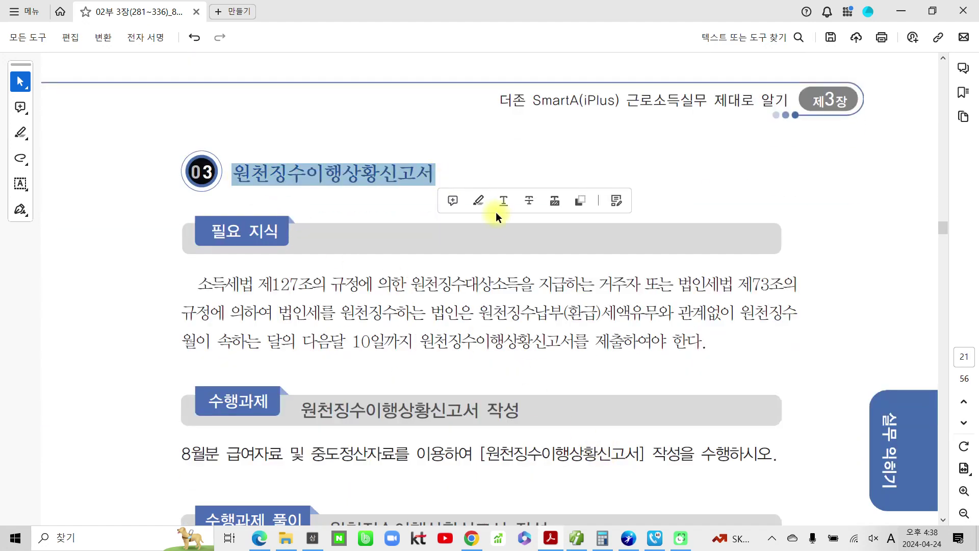
pyautogui.click(481, 200)
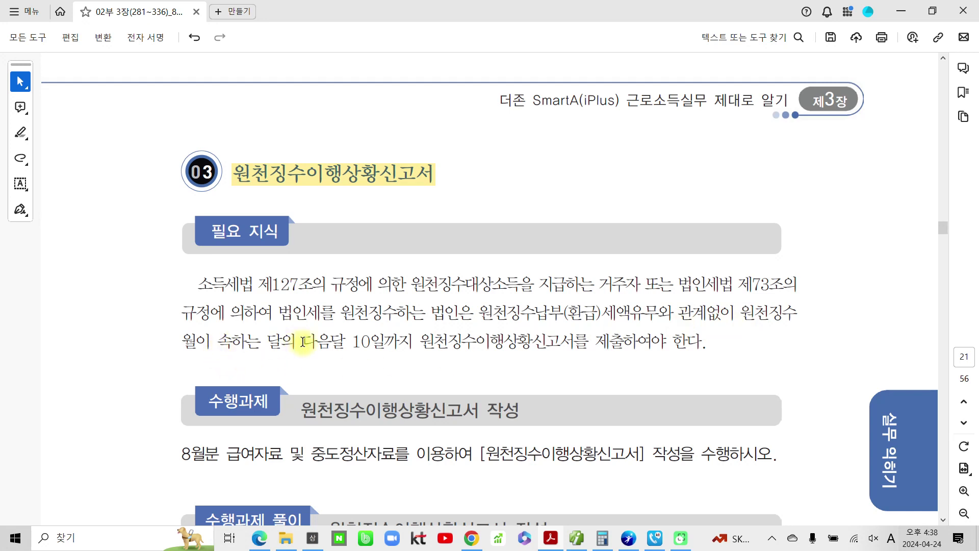
pyautogui.moveTo(303, 341); pyautogui.dragTo(419, 347)
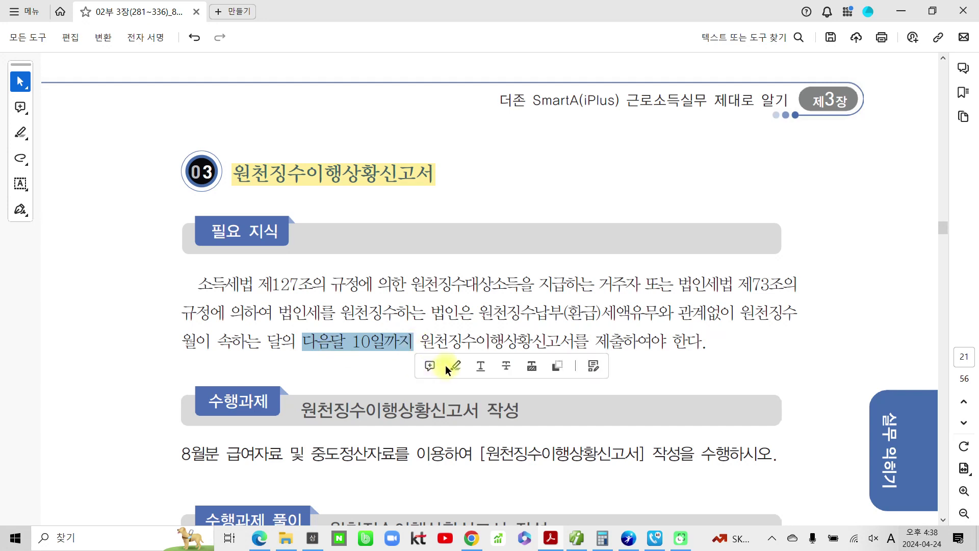
pyautogui.click(457, 365)
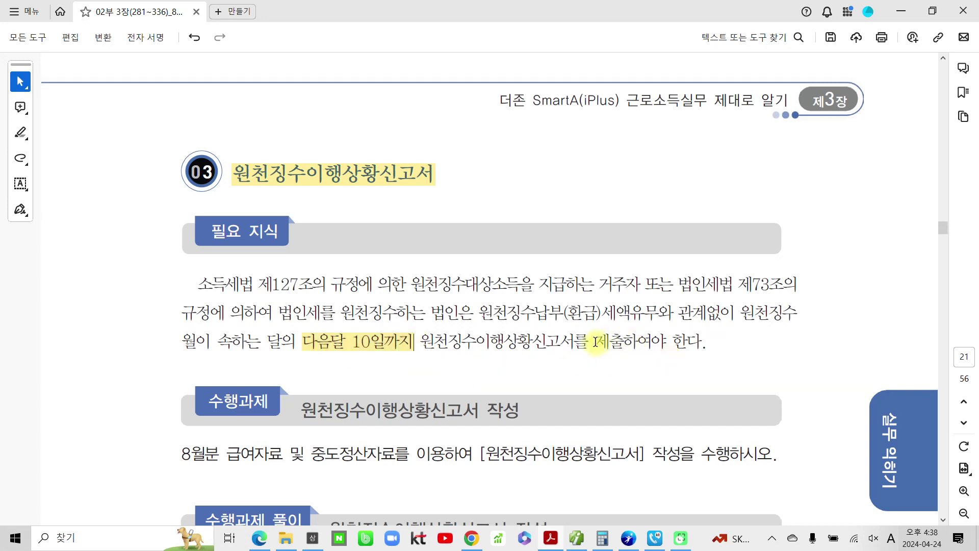
pyautogui.moveTo(419, 342); pyautogui.dragTo(574, 341)
pyautogui.click(624, 367)
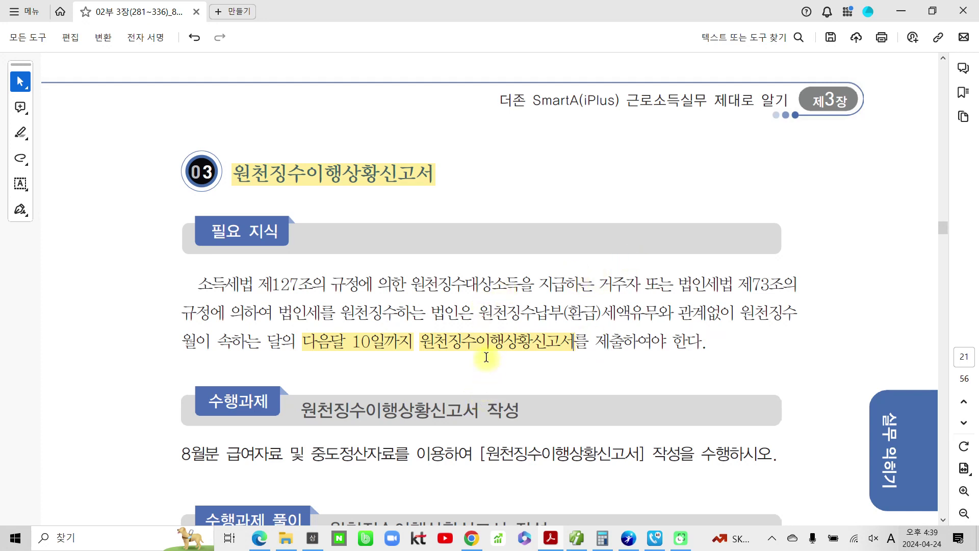
# Step: Read the textbook's 원천징수이행상황신고서 task and its solution table for August's 귀속기간 and 지급기간
pyautogui.scroll(-5, 486, 357)
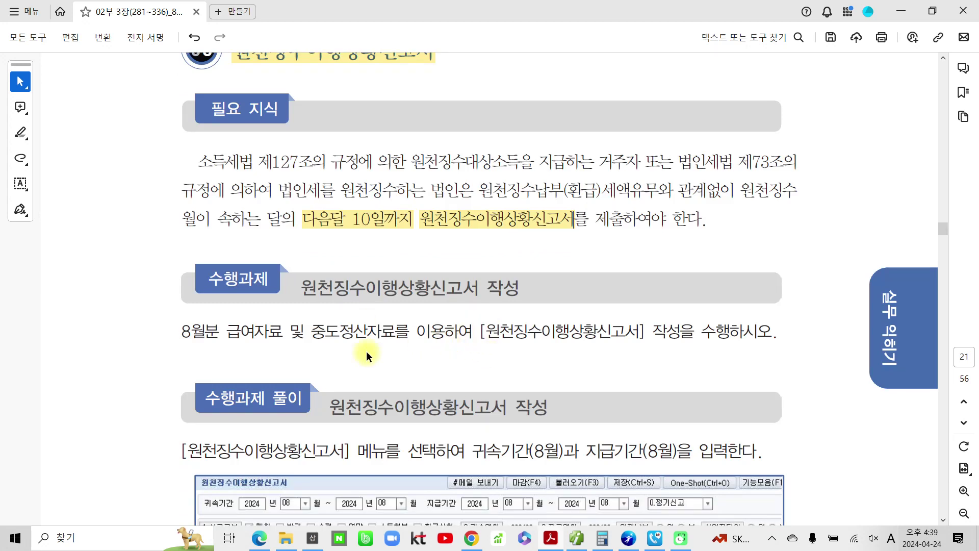
pyautogui.scroll(-3, 366, 351)
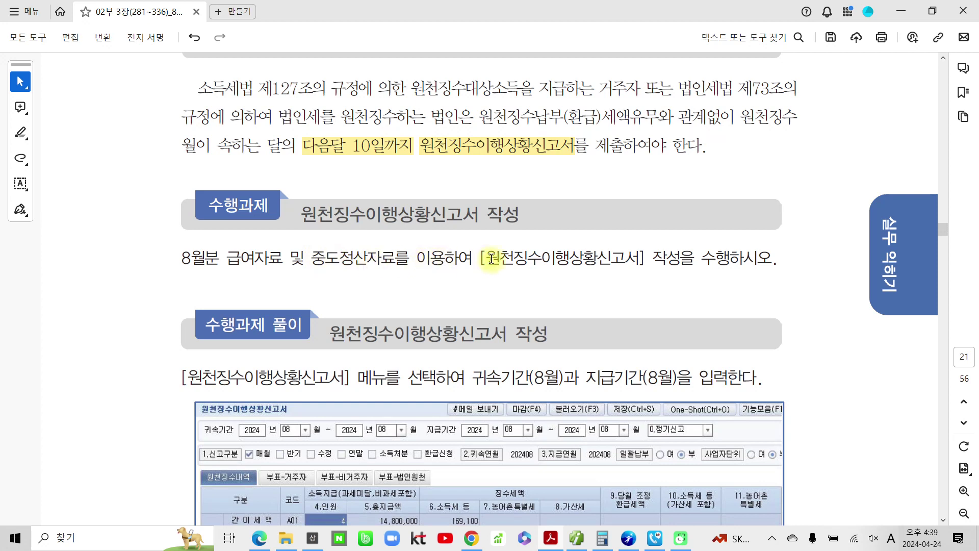
pyautogui.moveTo(491, 257); pyautogui.dragTo(682, 261)
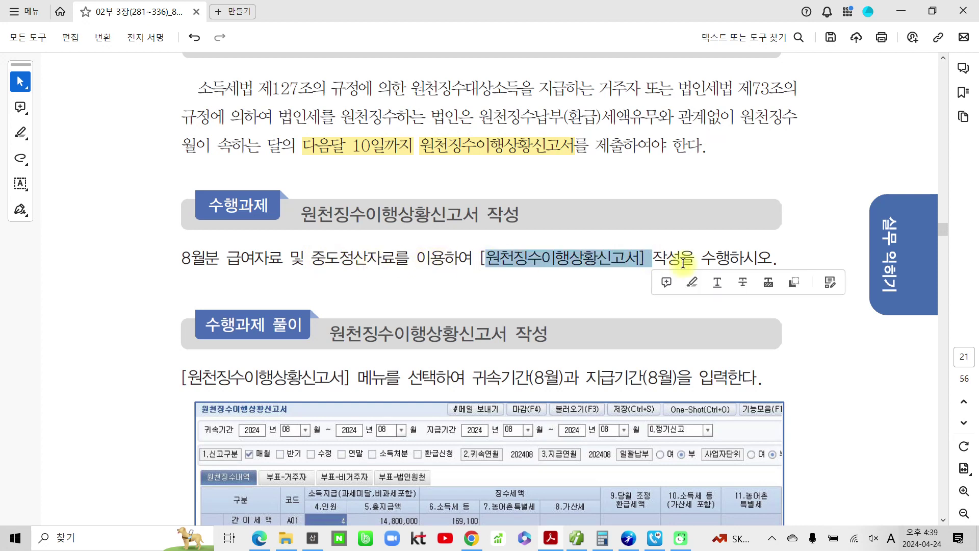
pyautogui.click(682, 261)
pyautogui.scroll(-3, 584, 300)
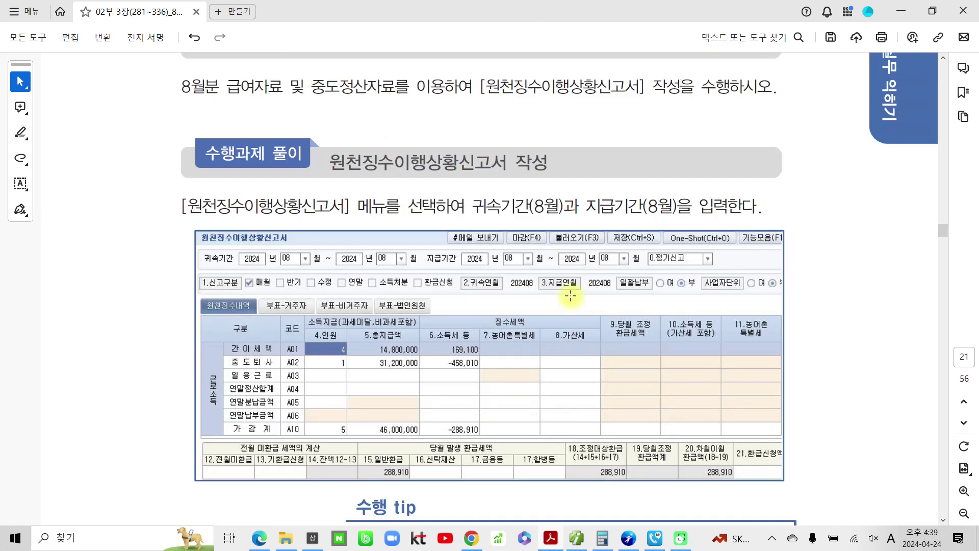
pyautogui.scroll(-1, 570, 296)
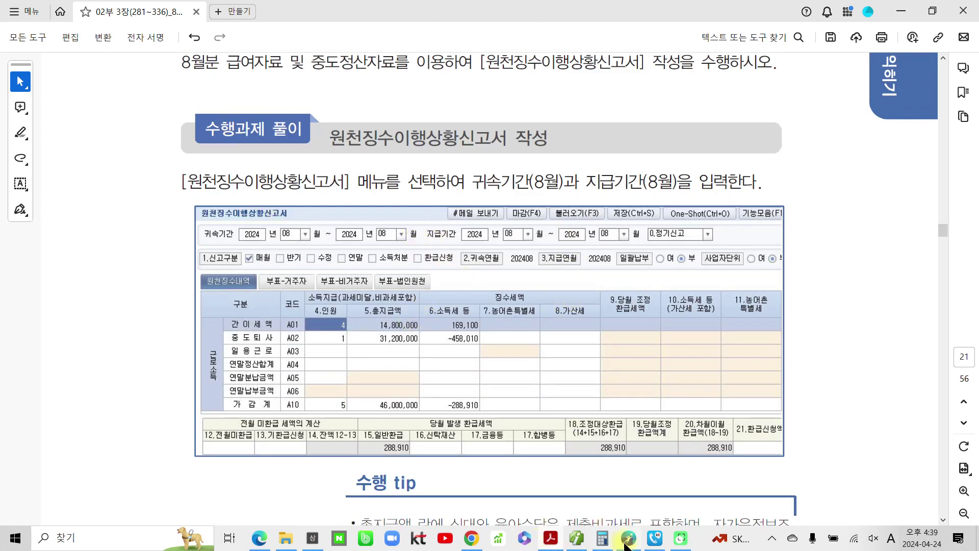
# Step: Switch to the SmartA payroll program and open 원천징수이행상황신고서 under 근로소득관리
pyautogui.click(576, 538)
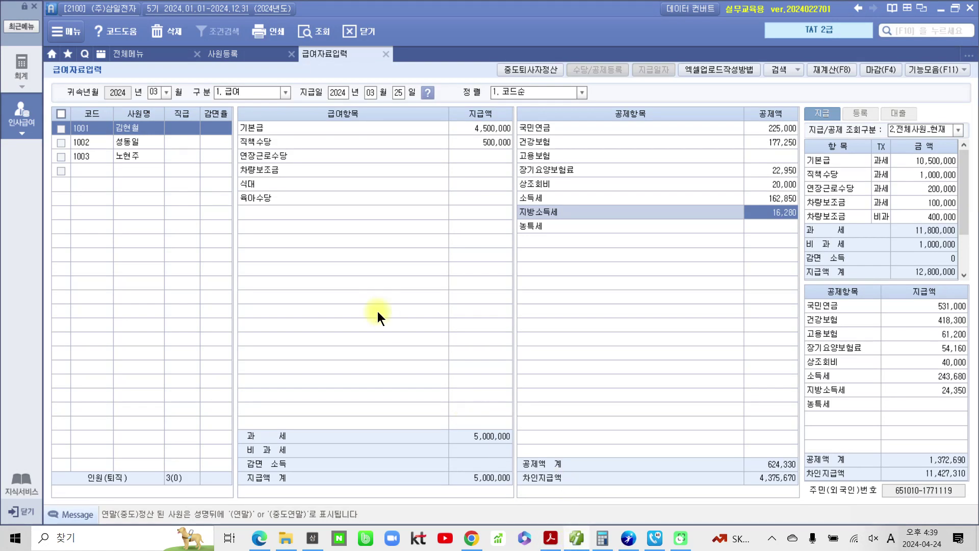
pyautogui.click(20, 116)
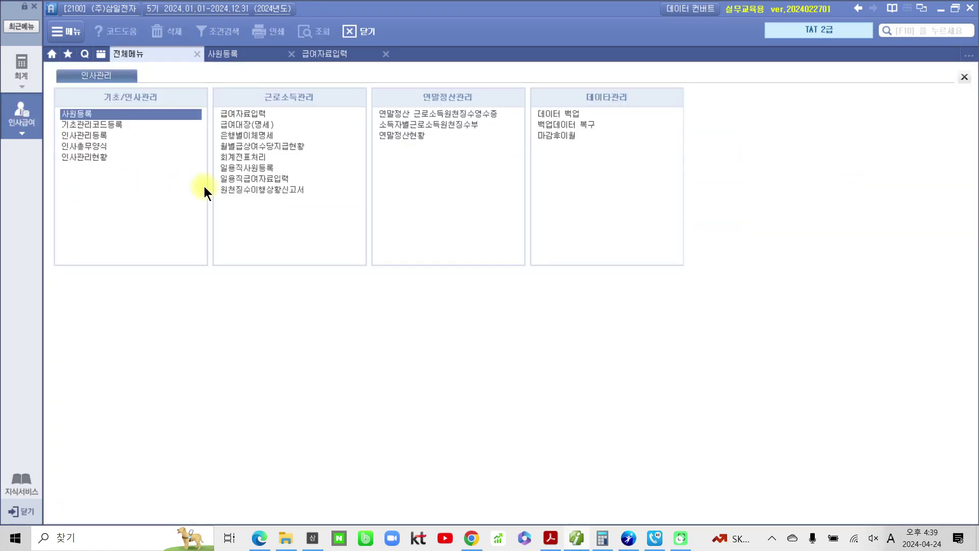
pyautogui.moveTo(258, 85); pyautogui.dragTo(326, 106)
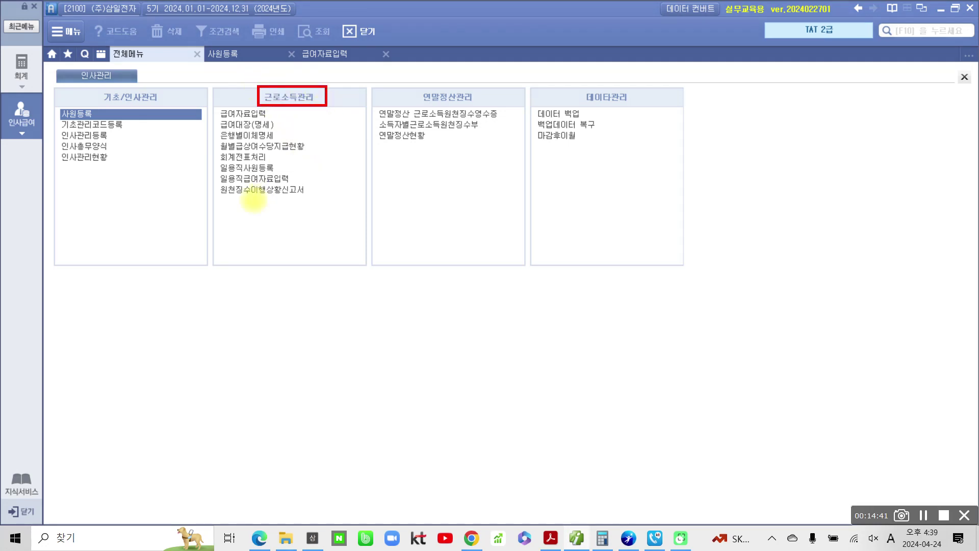
pyautogui.moveTo(211, 181); pyautogui.dragTo(318, 199)
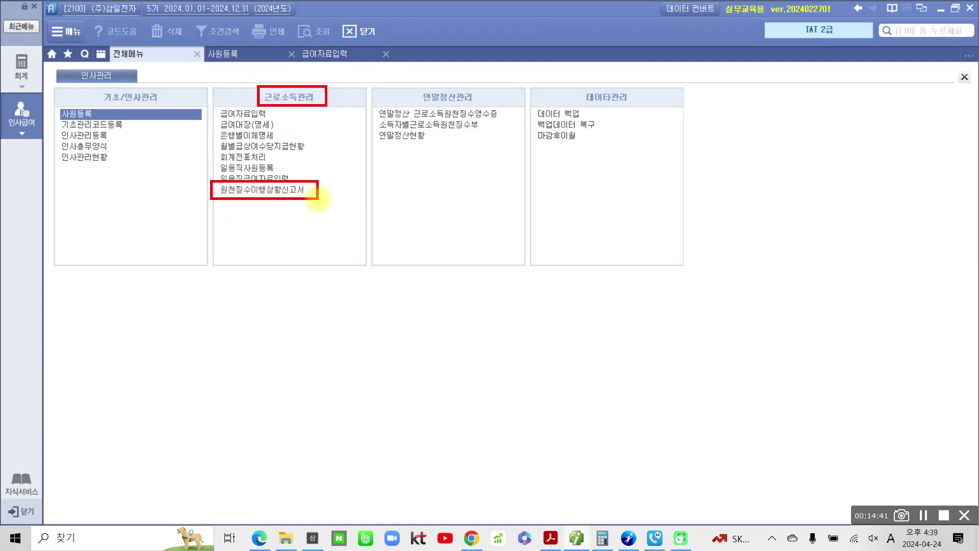
pyautogui.moveTo(328, 180)
pyautogui.mouseDown()
pyautogui.moveTo(326, 196)
pyautogui.moveTo(337, 178)
pyautogui.mouseUp()
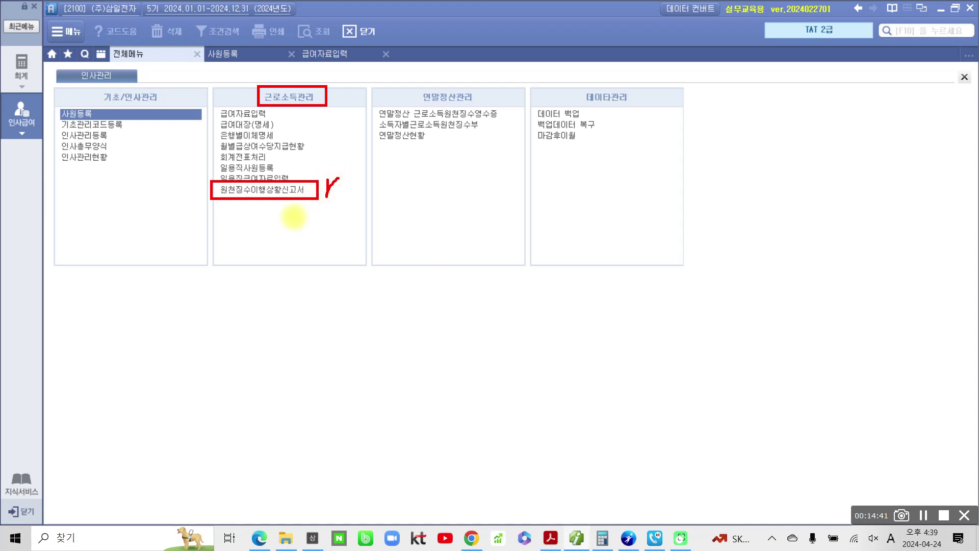
pyautogui.press('Escape')
pyautogui.click(265, 192)
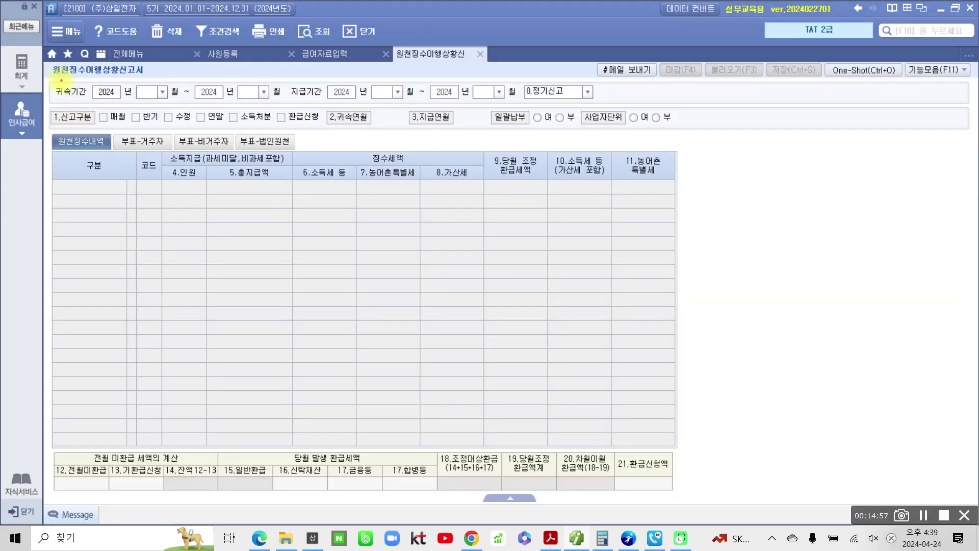
pyautogui.moveTo(48, 77)
pyautogui.mouseDown()
pyautogui.moveTo(282, 103)
pyautogui.moveTo(272, 103)
pyautogui.moveTo(524, 106)
pyautogui.mouseUp()
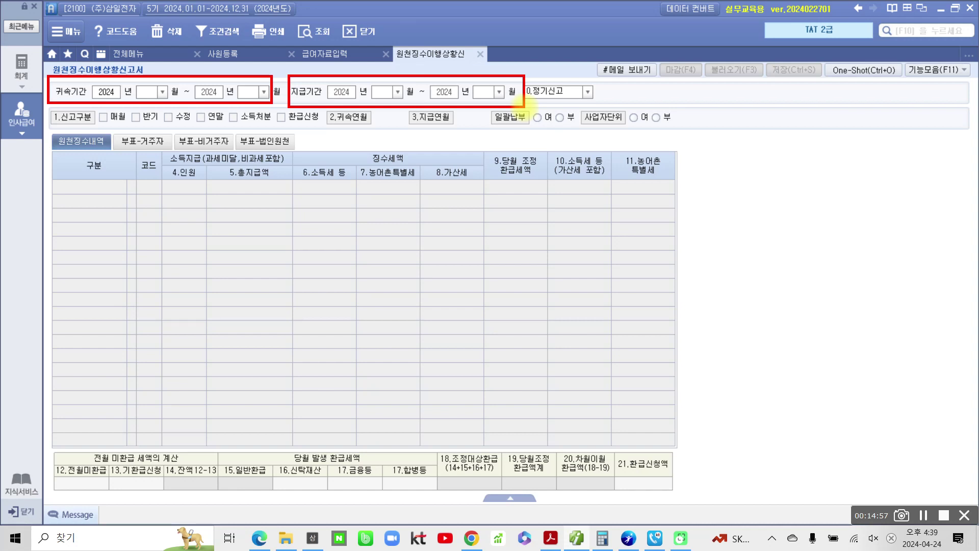
pyautogui.moveTo(145, 89)
pyautogui.mouseDown()
pyautogui.moveTo(134, 104)
pyautogui.moveTo(136, 96)
pyautogui.moveTo(143, 109)
pyautogui.mouseUp()
pyautogui.moveTo(240, 94)
pyautogui.mouseDown()
pyautogui.moveTo(226, 114)
pyautogui.moveTo(255, 108)
pyautogui.mouseUp()
pyautogui.moveTo(383, 84)
pyautogui.mouseDown()
pyautogui.moveTo(372, 113)
pyautogui.moveTo(390, 102)
pyautogui.mouseUp()
pyautogui.moveTo(487, 82); pyautogui.dragTo(479, 107)
pyautogui.press('Escape')
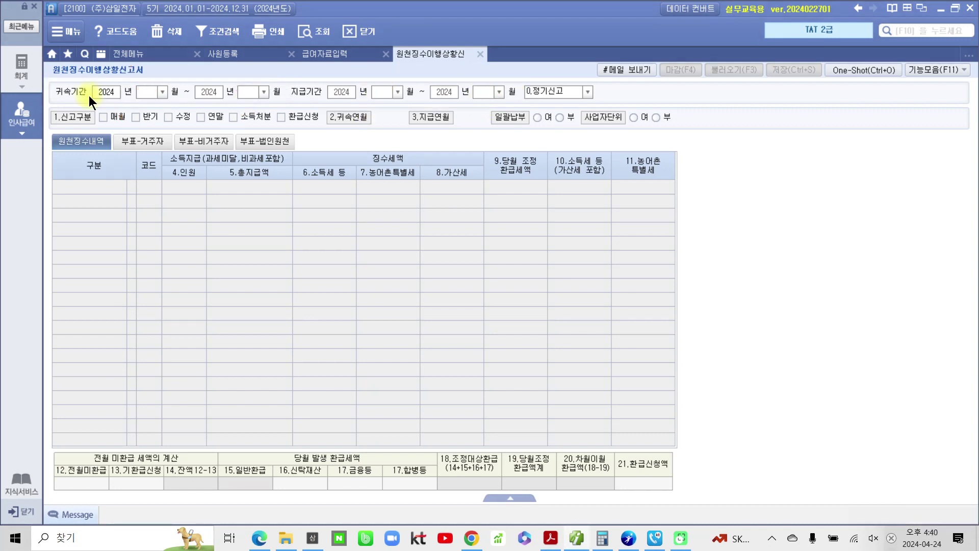
# Step: Load the 0.정기신고 report with both 귀속기간 and 지급기간 set to 2024년 08월 ~ 2024년 08월
pyautogui.write('08')
pyautogui.press('Return')
pyautogui.press('Return')
pyautogui.write('08')
pyautogui.press('Return')
pyautogui.press('Return')
pyautogui.write('08')
pyautogui.press('Return')
pyautogui.press('Return')
pyautogui.write('8')
pyautogui.press('Return')
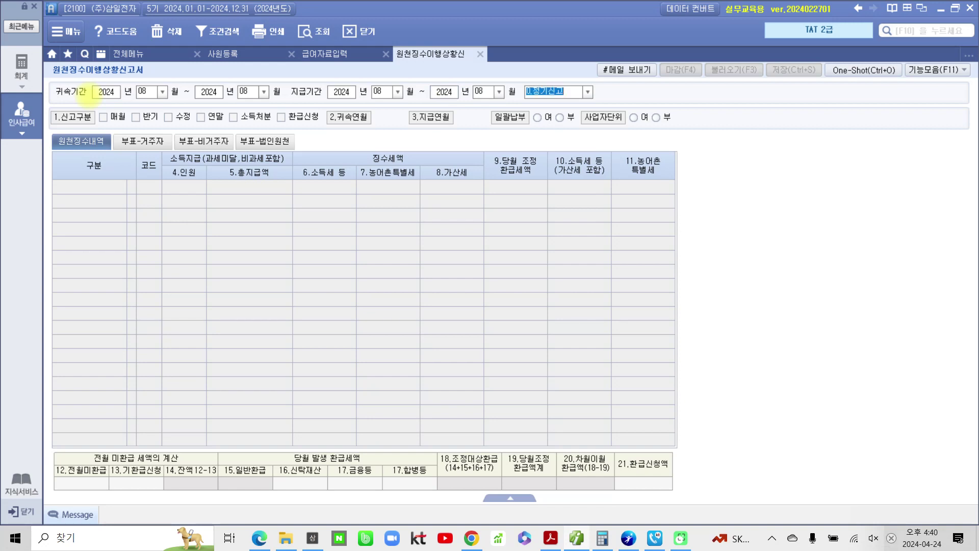
pyautogui.press('Return')
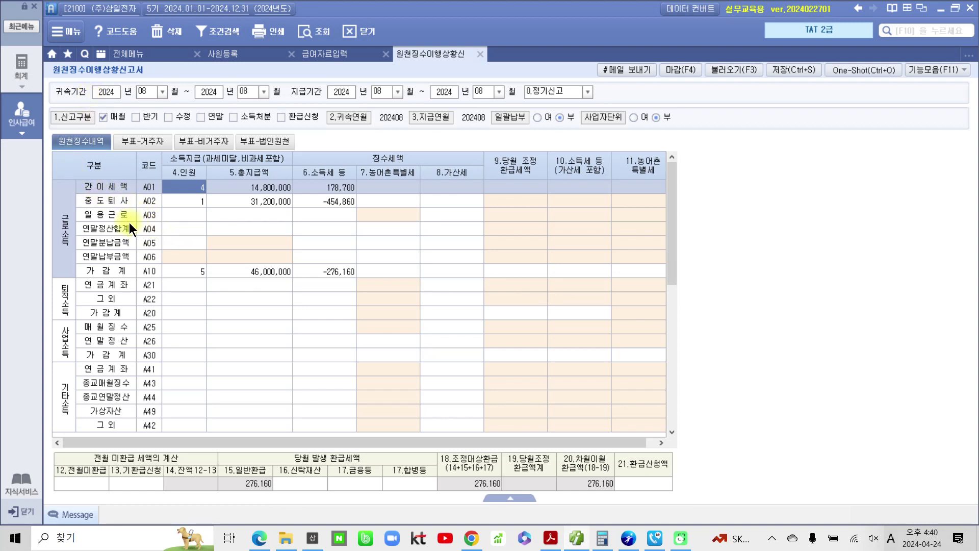
# Step: Examine the 인원, 총지급액 and 소득세 등 figures of the 간이세액 and 중도퇴사 rows under 근로소득
pyautogui.moveTo(56, 206)
pyautogui.mouseDown()
pyautogui.moveTo(63, 252)
pyautogui.moveTo(80, 219)
pyautogui.moveTo(60, 206)
pyautogui.moveTo(156, 192)
pyautogui.mouseUp()
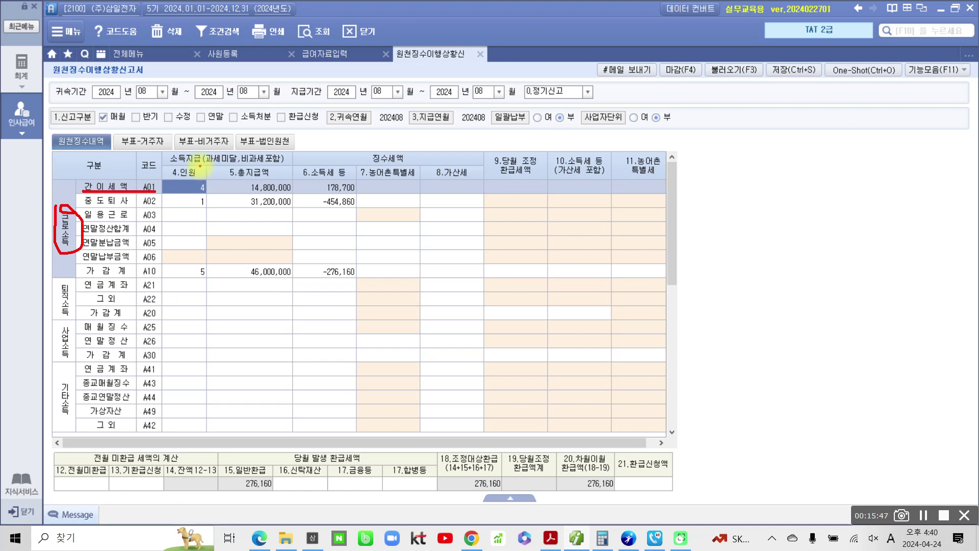
pyautogui.moveTo(191, 194); pyautogui.dragTo(298, 194)
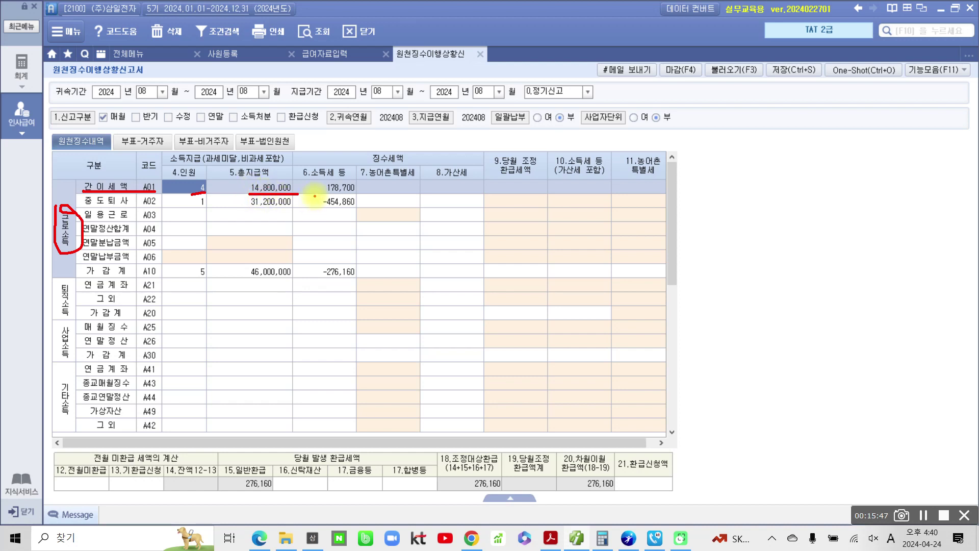
pyautogui.moveTo(318, 193); pyautogui.dragTo(360, 193)
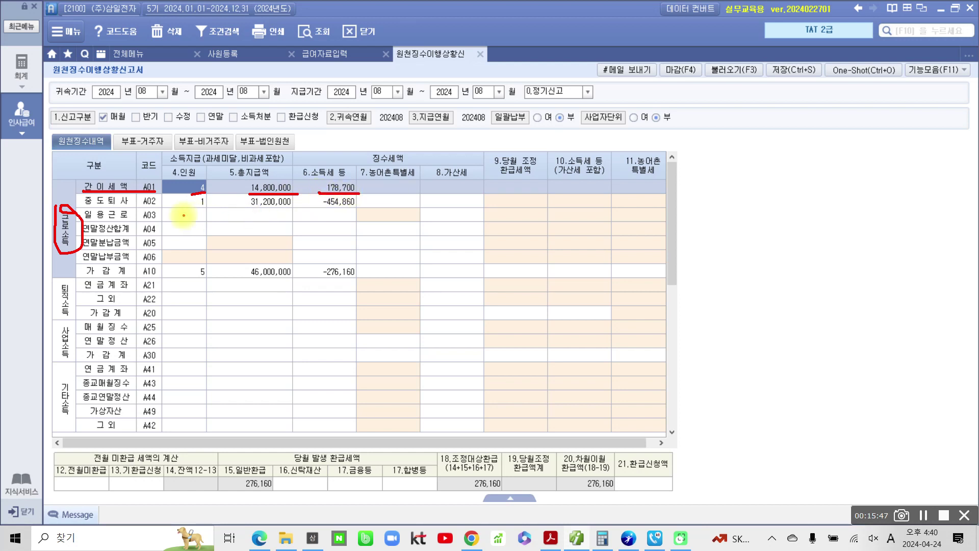
pyautogui.moveTo(186, 209); pyautogui.dragTo(295, 206)
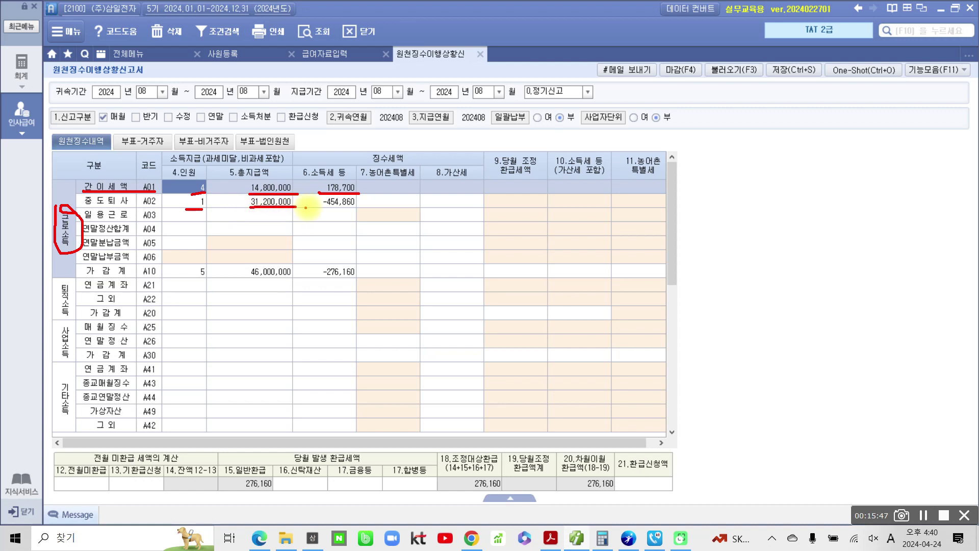
pyautogui.moveTo(315, 207); pyautogui.dragTo(360, 207)
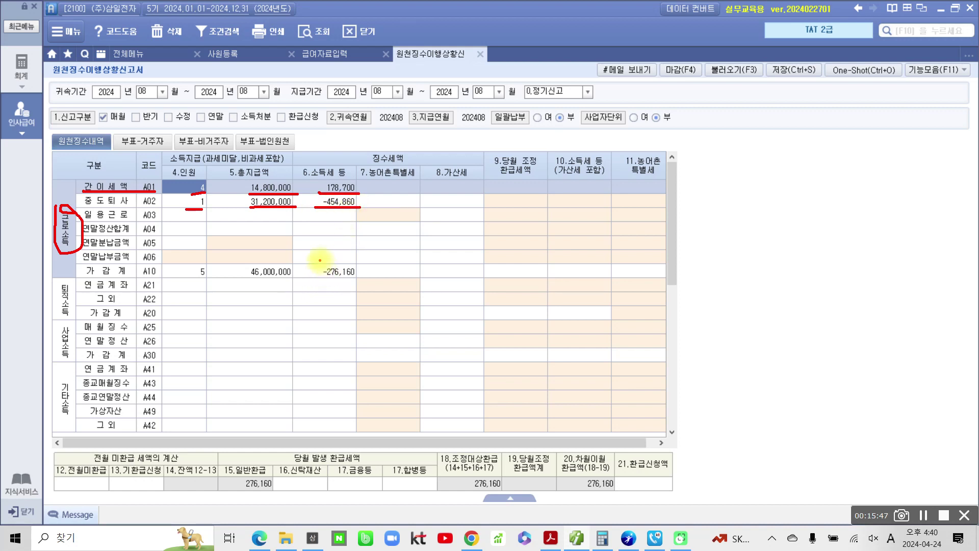
pyautogui.moveTo(310, 264)
pyautogui.mouseDown()
pyautogui.moveTo(356, 281)
pyautogui.moveTo(370, 261)
pyautogui.moveTo(314, 271)
pyautogui.mouseUp()
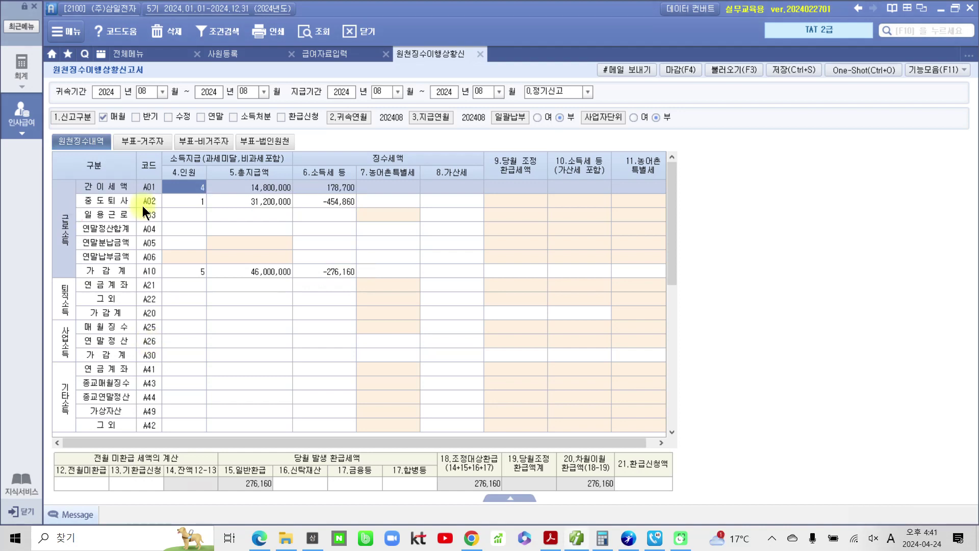
# Step: Look through the 퇴직소득, 사업소득, 기타소득, 연금소득, 이자소득, 배당소득 and 법인원천 rows down to 총합계
pyautogui.click(69, 309)
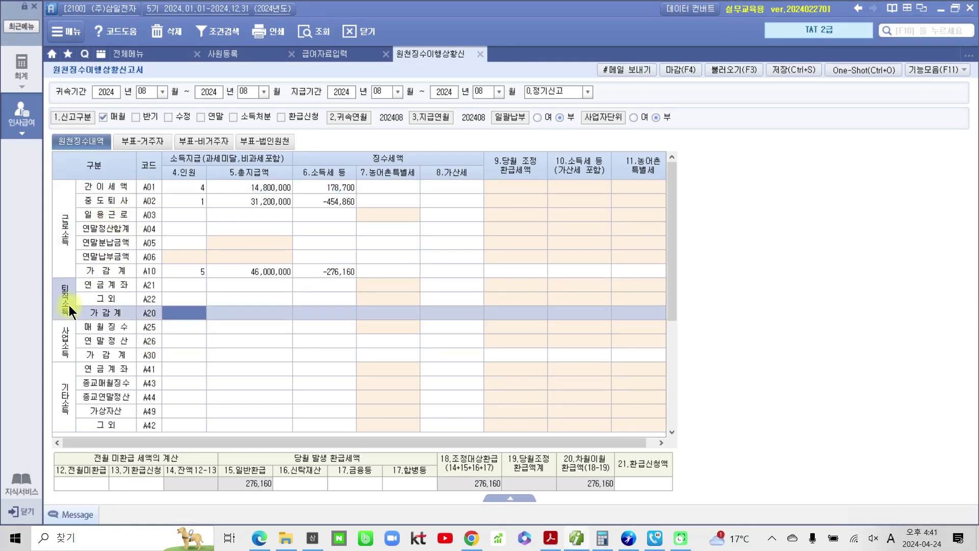
pyautogui.click(311, 295)
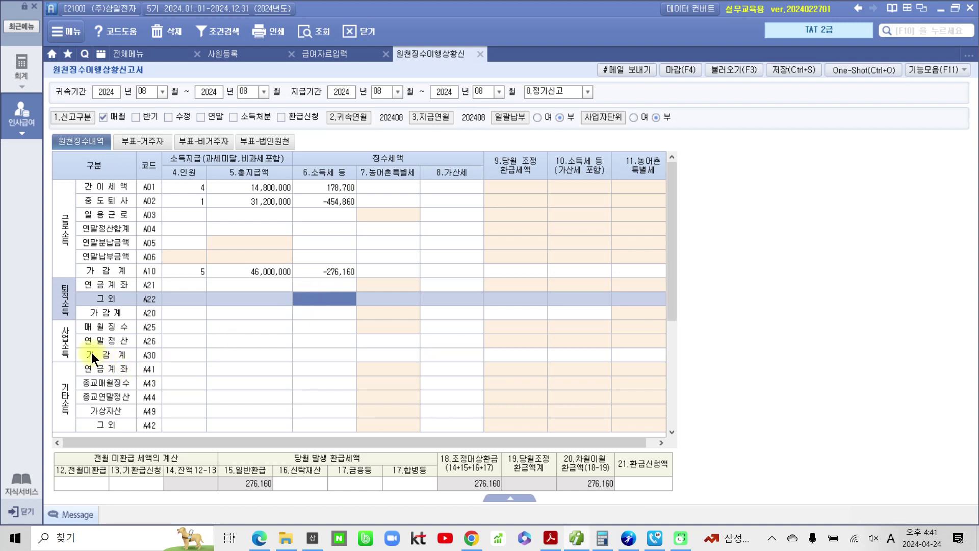
pyautogui.click(74, 353)
pyautogui.scroll(-3, 75, 346)
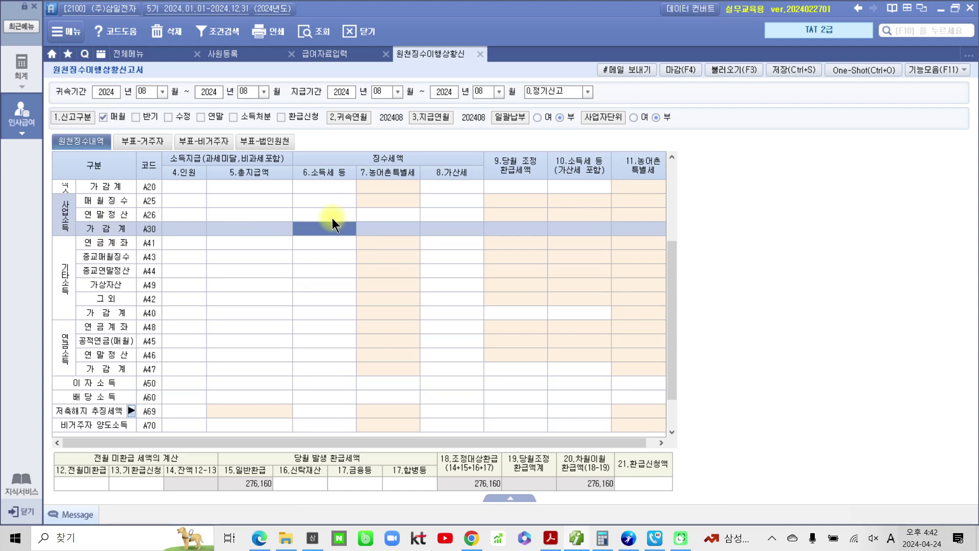
pyautogui.click(55, 288)
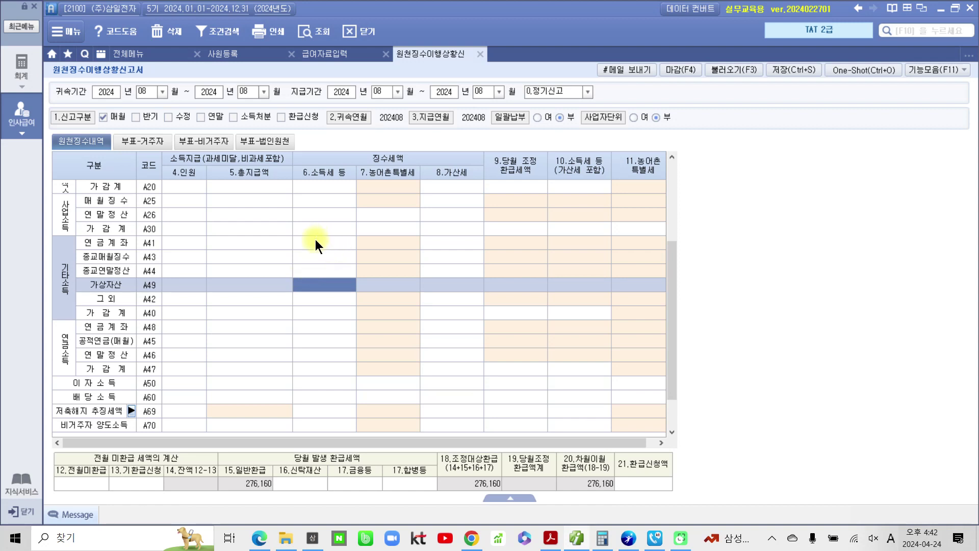
pyautogui.click(68, 353)
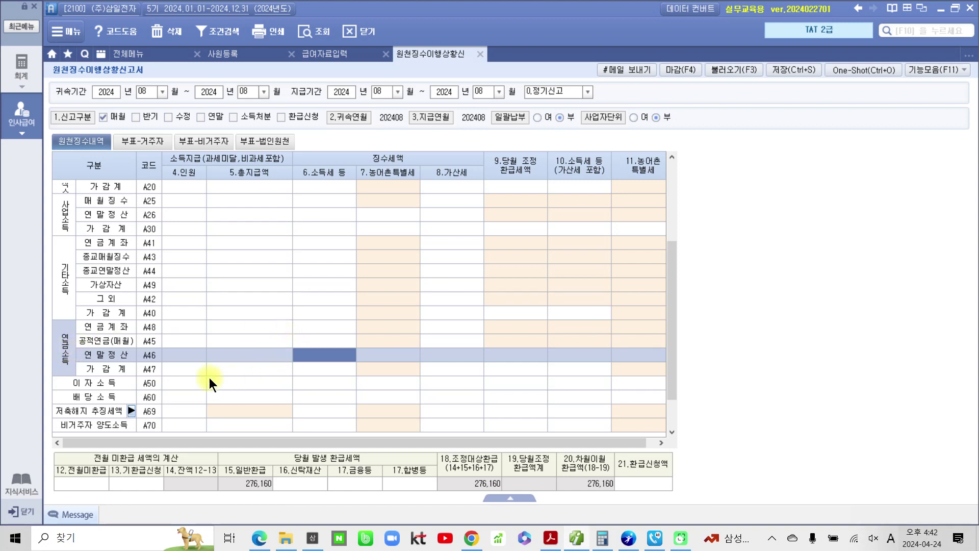
pyautogui.click(105, 386)
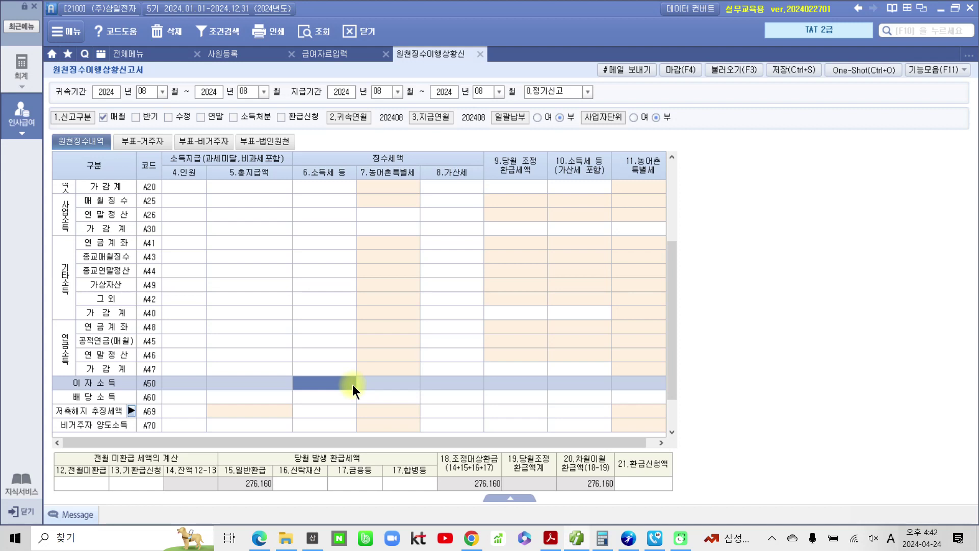
pyautogui.click(96, 396)
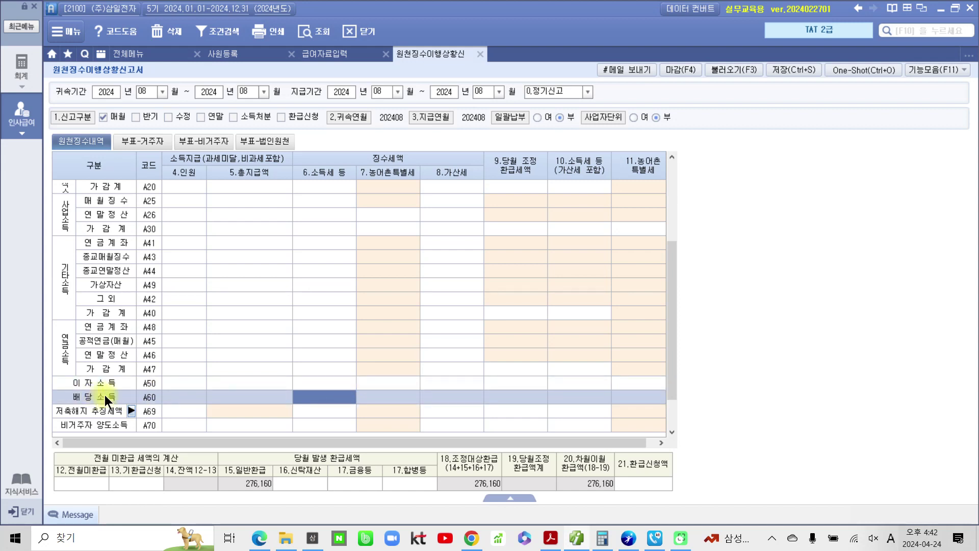
pyautogui.scroll(-1, 126, 400)
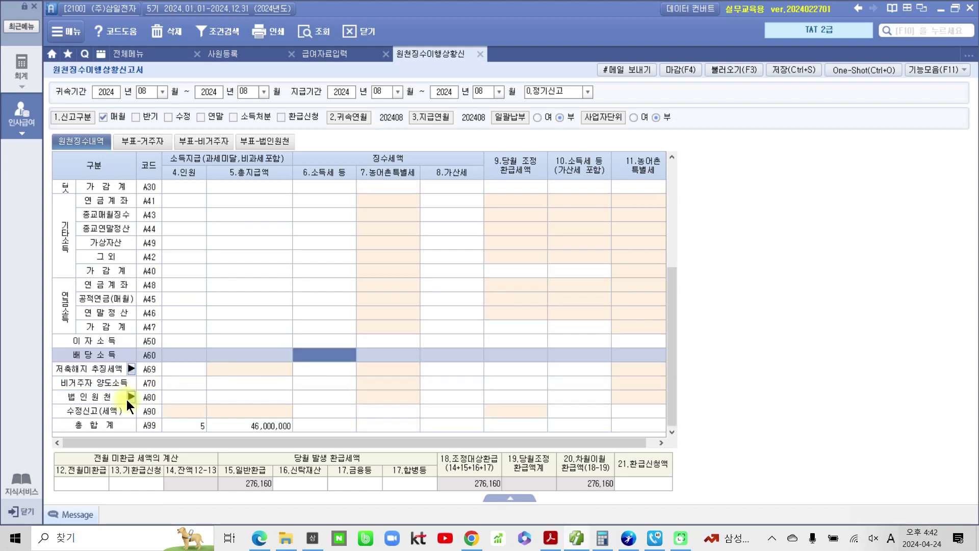
pyautogui.click(87, 399)
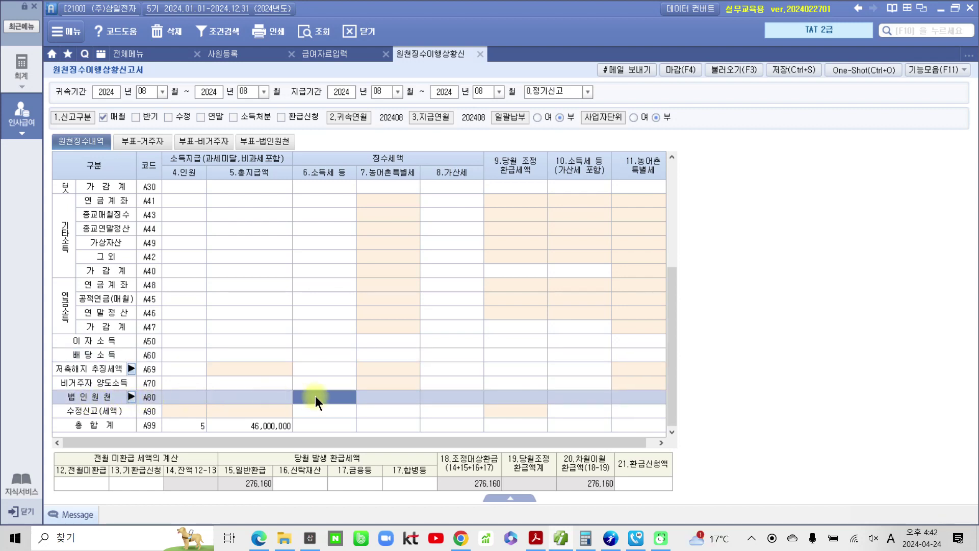
pyautogui.click(335, 426)
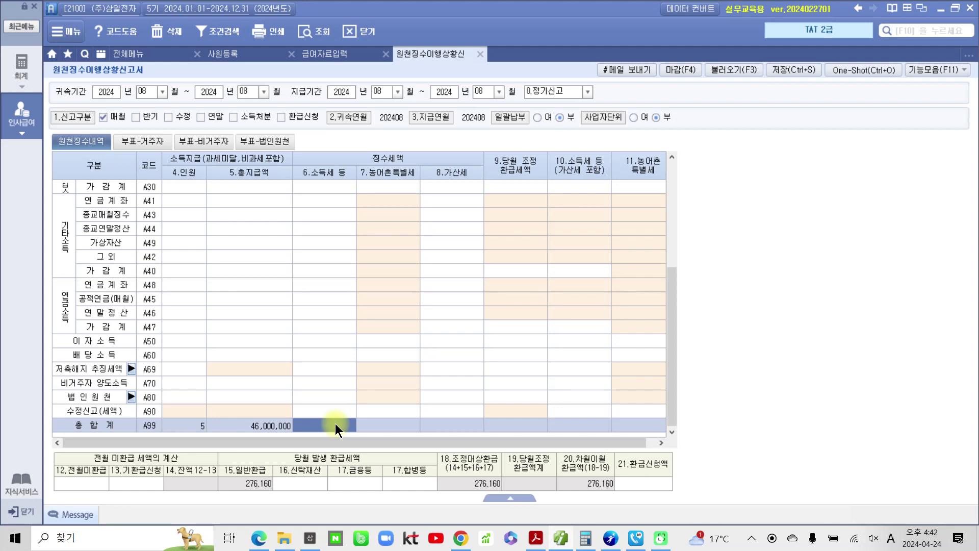
pyautogui.scroll(4, 335, 423)
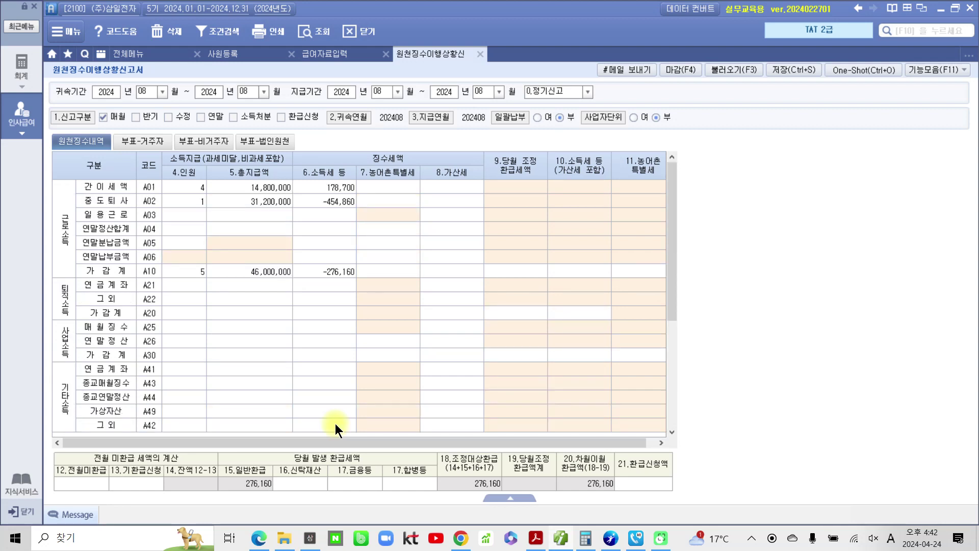
# Step: Check the 근로소득 가감계 row's 소득세 등, along with 총지급액 for 사업소득 연말정산 and 기타소득 가상자산
pyautogui.click(335, 274)
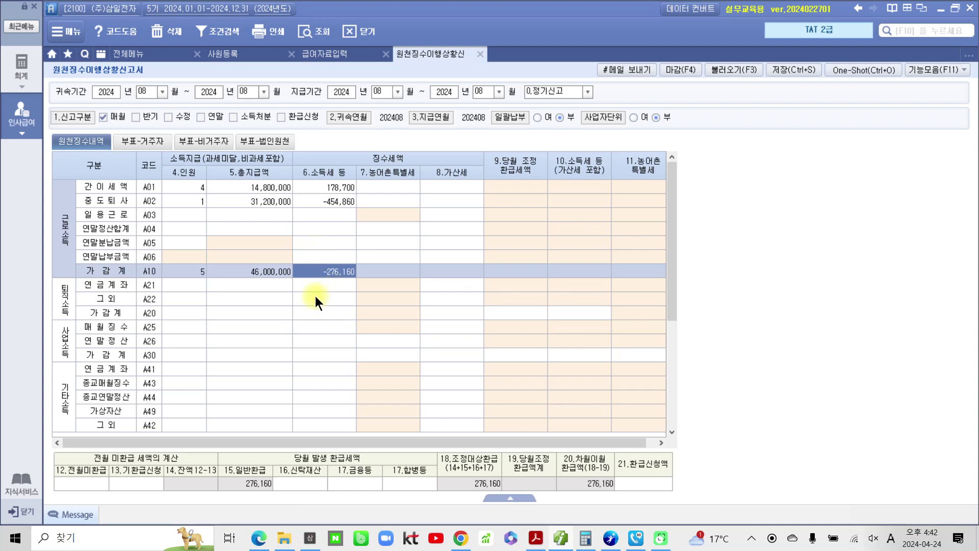
pyautogui.click(274, 340)
pyautogui.scroll(-3, 274, 339)
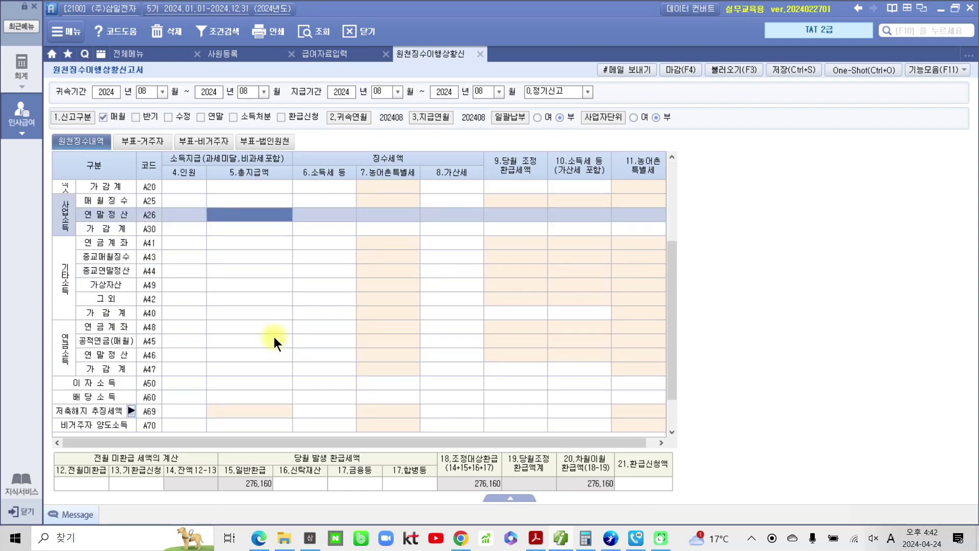
pyautogui.click(259, 285)
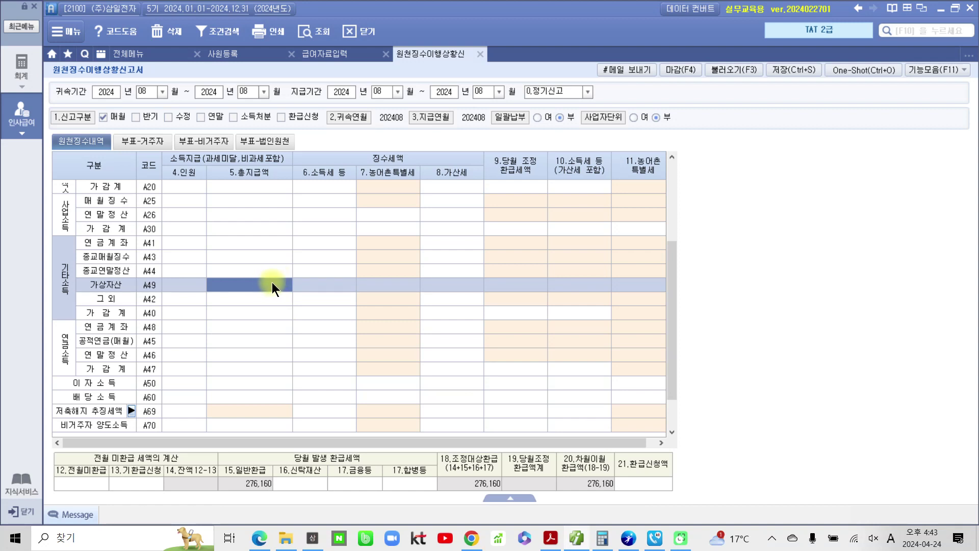
# Step: Compare the 근로소득 가감계 row's 소득세 등 with 일반환급, 조정대상환급 and 차월이월 환급액 in the refund section
pyautogui.scroll(3, 273, 282)
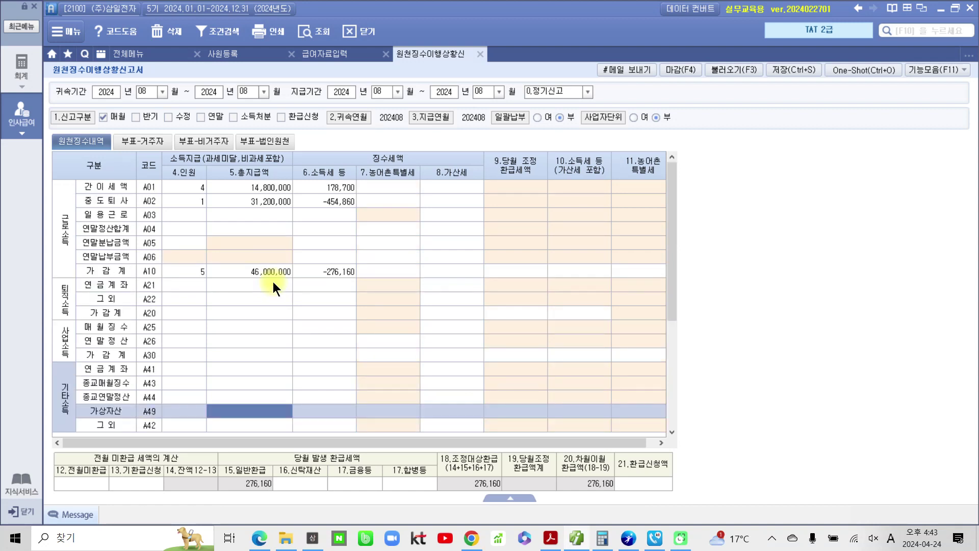
pyautogui.click(316, 276)
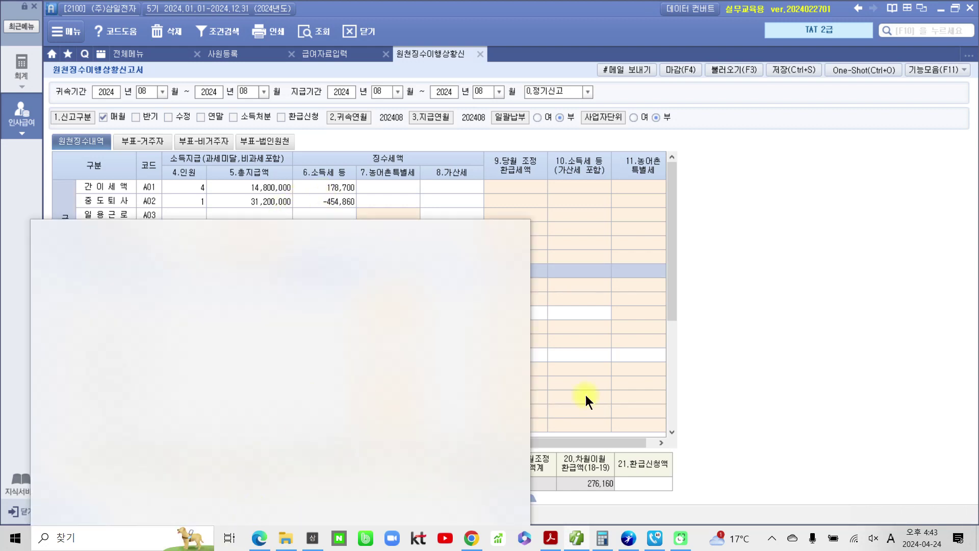
pyautogui.click(568, 395)
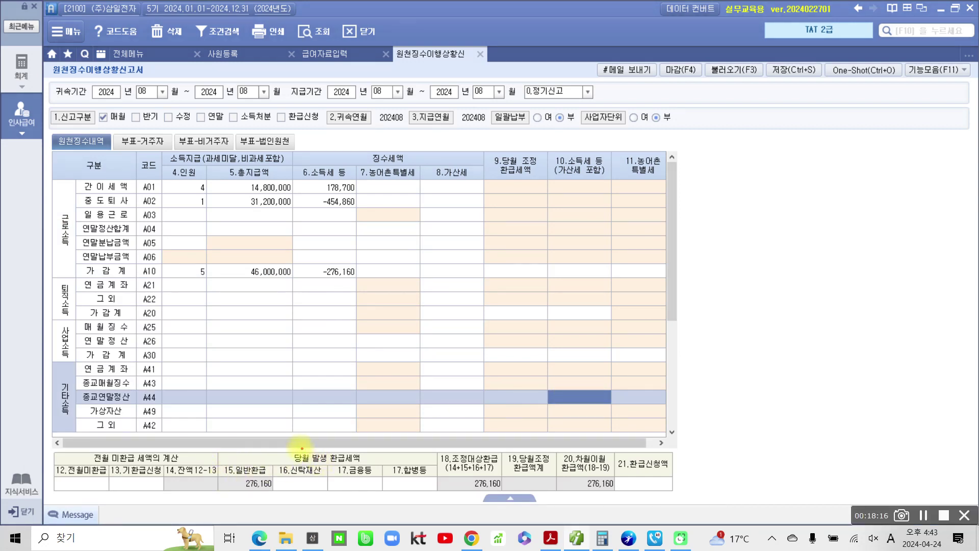
pyautogui.moveTo(286, 447); pyautogui.dragTo(371, 462)
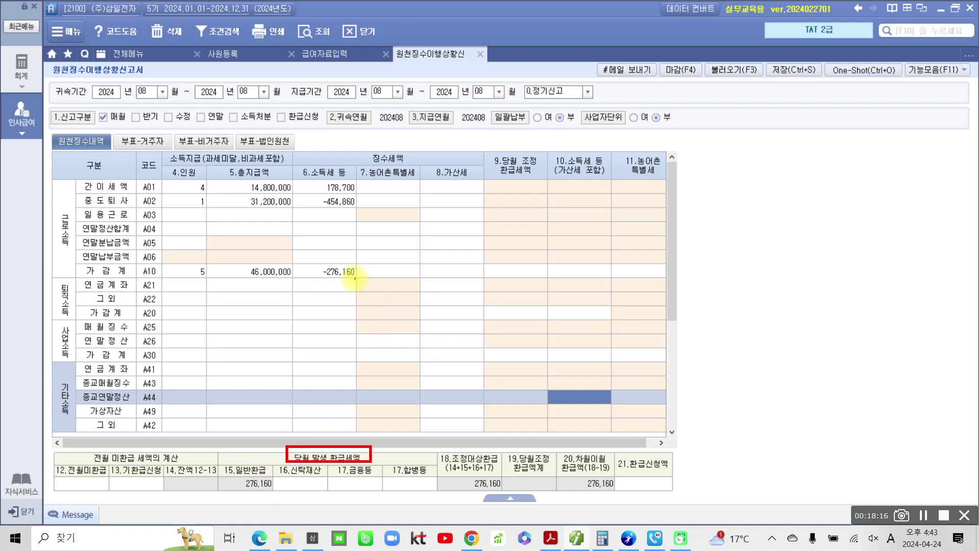
pyautogui.moveTo(312, 258)
pyautogui.mouseDown()
pyautogui.moveTo(324, 281)
pyautogui.moveTo(378, 286)
pyautogui.moveTo(305, 318)
pyautogui.moveTo(229, 490)
pyautogui.mouseUp()
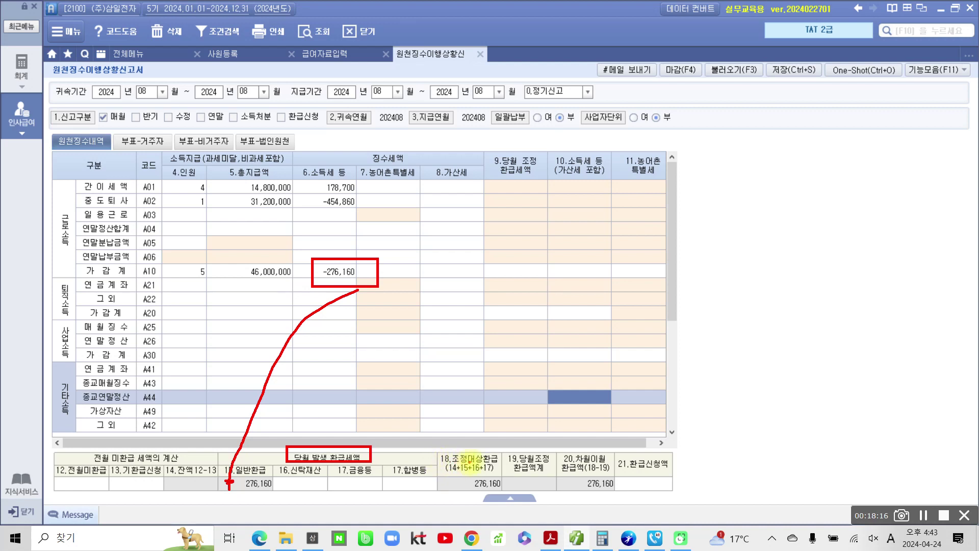
pyautogui.moveTo(468, 489)
pyautogui.mouseDown()
pyautogui.moveTo(447, 490)
pyautogui.moveTo(493, 488)
pyautogui.mouseUp()
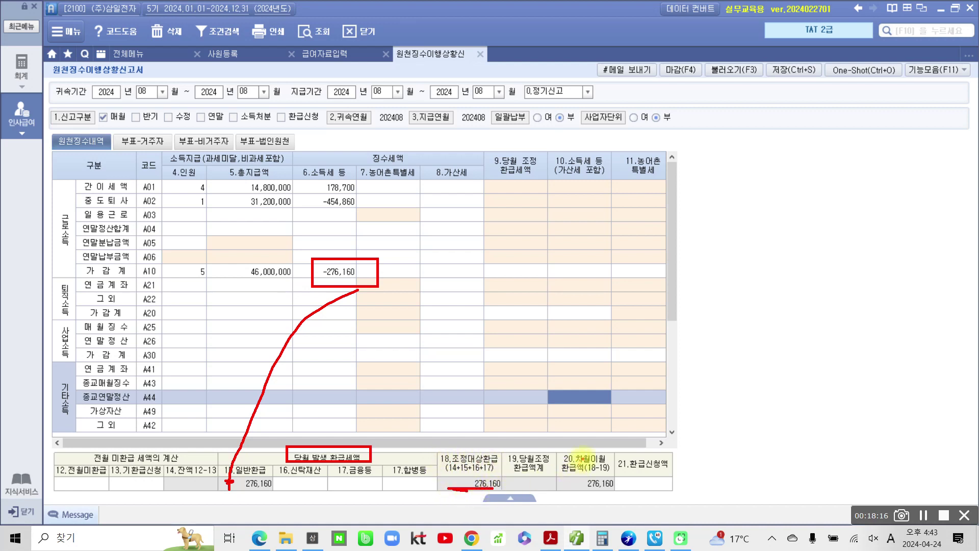
pyautogui.moveTo(583, 445)
pyautogui.mouseDown()
pyautogui.moveTo(539, 467)
pyautogui.moveTo(571, 478)
pyautogui.moveTo(617, 448)
pyautogui.moveTo(575, 445)
pyautogui.mouseUp()
pyautogui.moveTo(578, 491); pyautogui.dragTo(605, 490)
pyautogui.press('Escape')
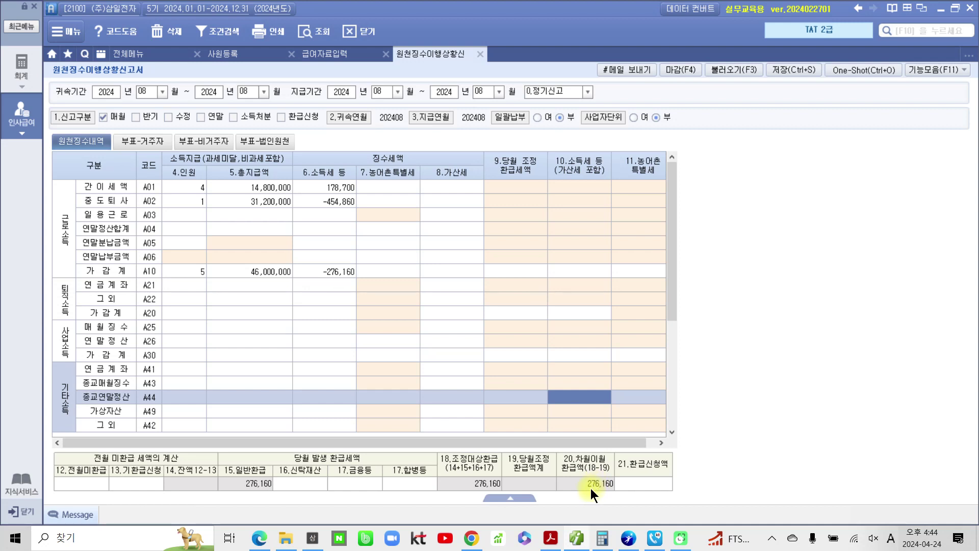
# Step: Check the 환급신청액 field and compare 소득세 등 between the 간이세액 and 중도퇴사 rows
pyautogui.click(635, 479)
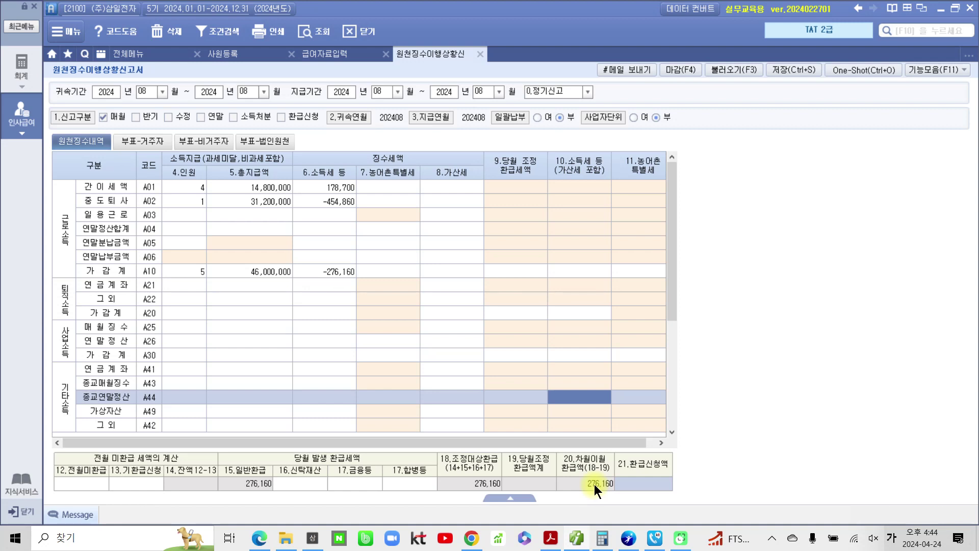
pyautogui.click(334, 202)
pyautogui.click(336, 187)
pyautogui.click(338, 200)
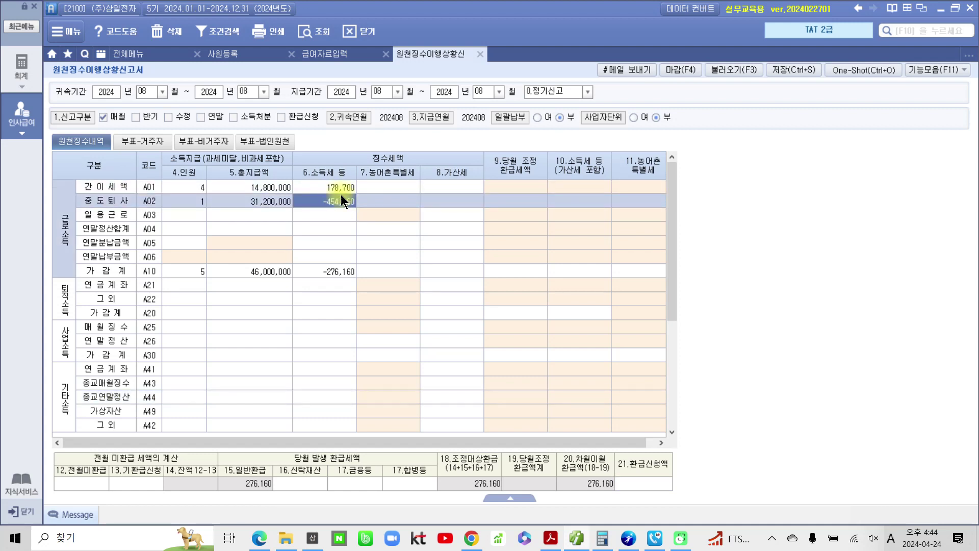
pyautogui.click(341, 190)
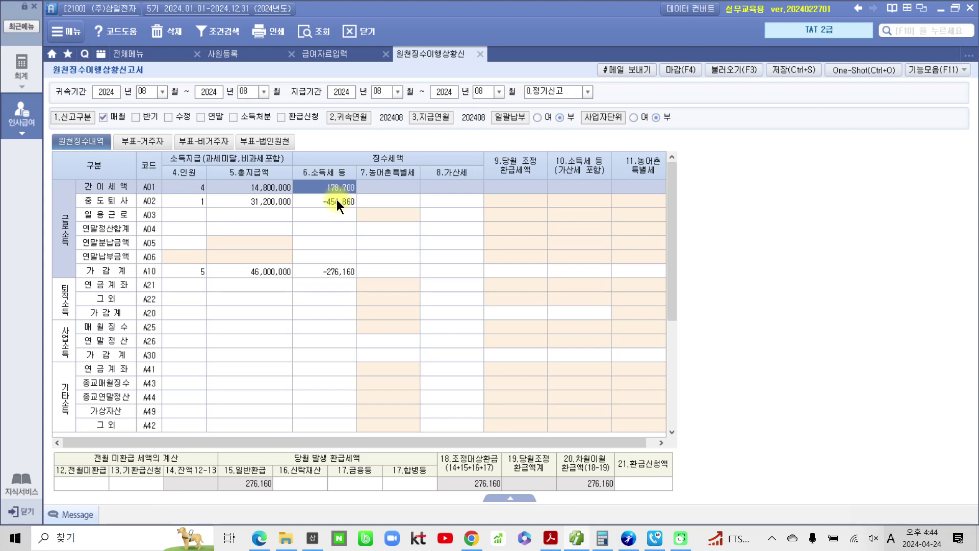
pyautogui.click(336, 200)
pyautogui.click(337, 189)
pyautogui.click(338, 204)
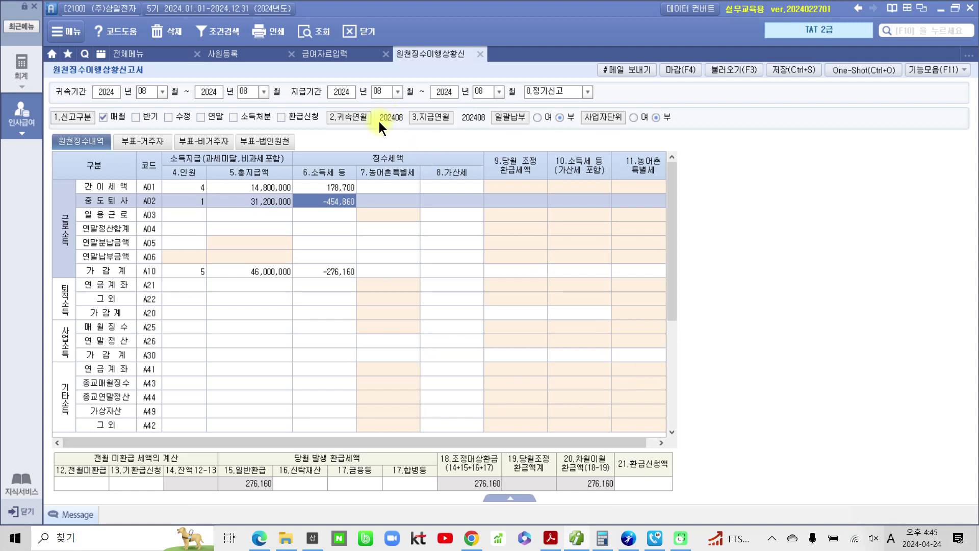
pyautogui.click(626, 480)
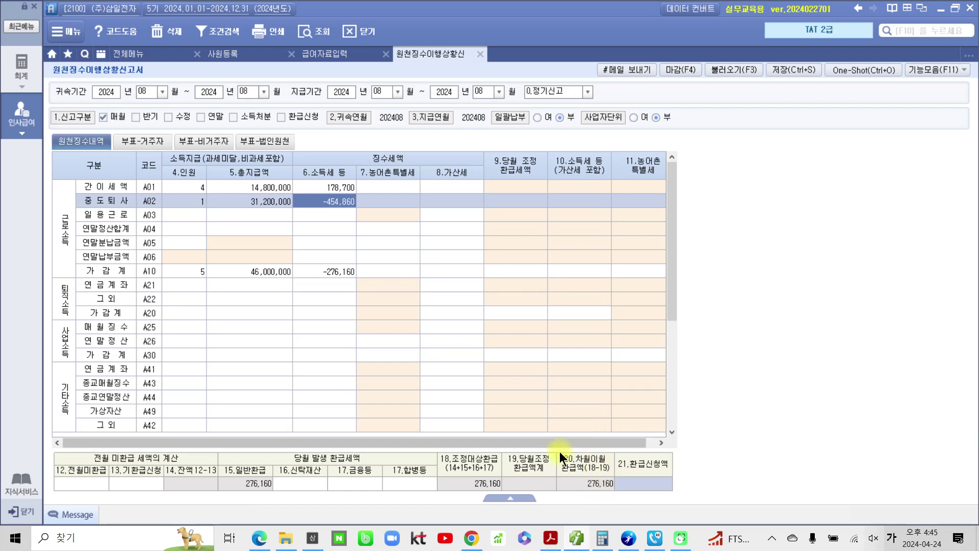
# Step: Switch to Edge and reach the AT exam site's 교육용프로그램 다운로드 page through the 상아탑컴퓨터학원 homepage
pyautogui.click(260, 538)
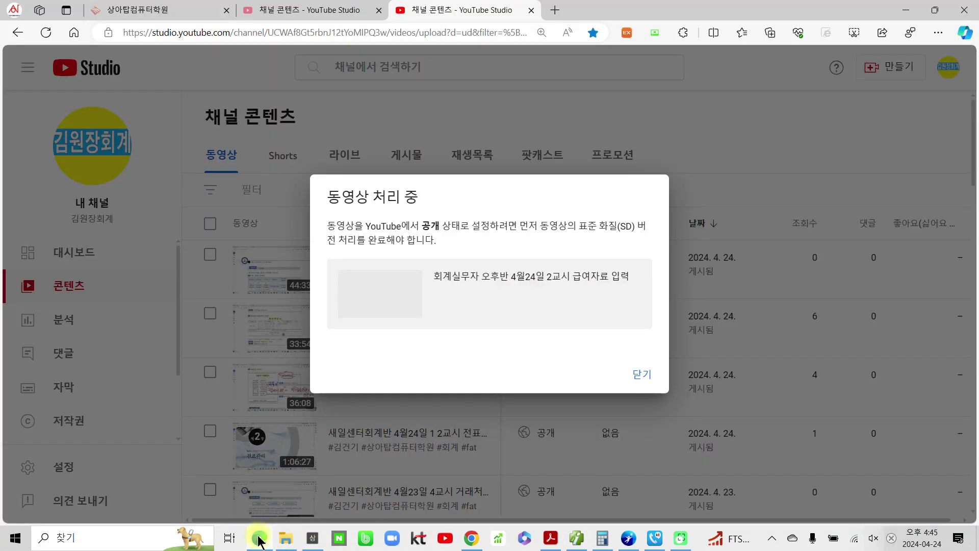
pyautogui.click(555, 10)
pyautogui.click(132, 11)
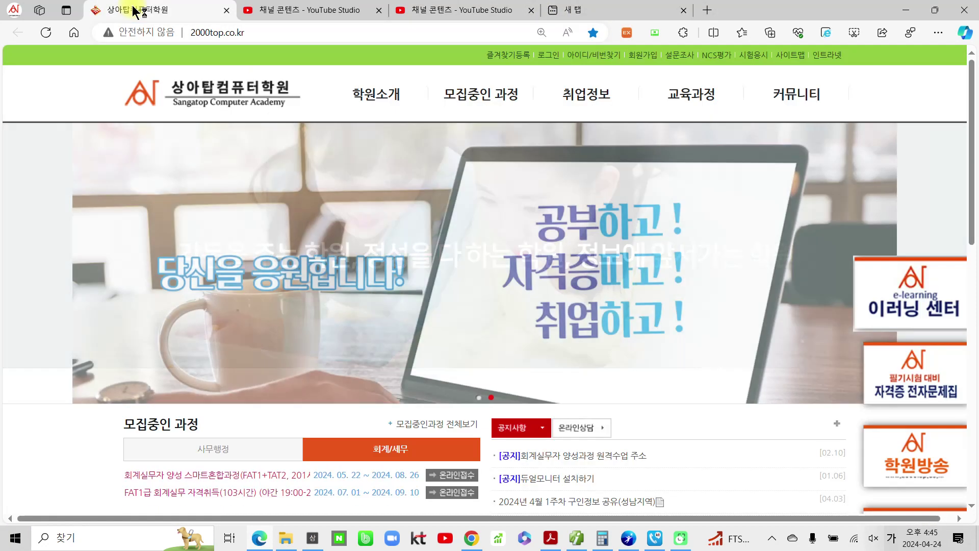
pyautogui.scroll(-10, 381, 379)
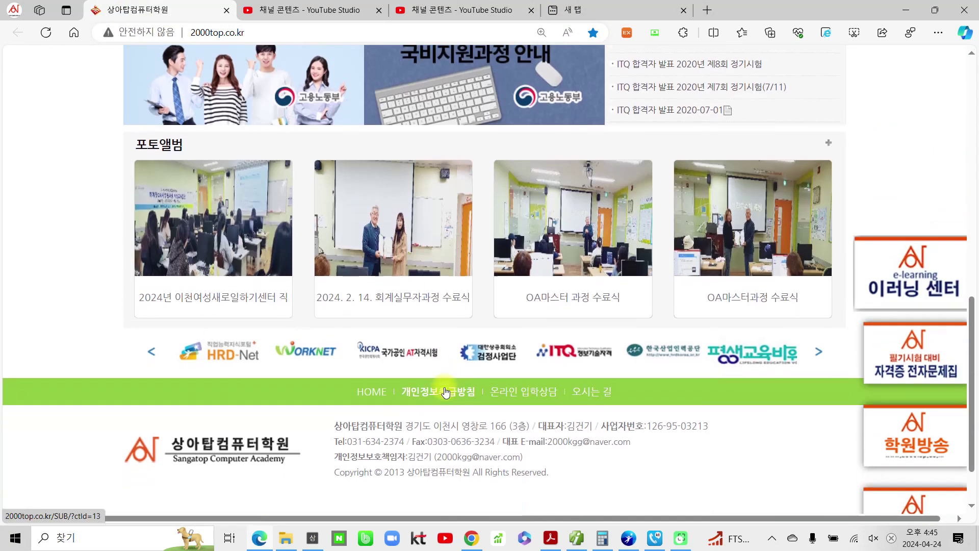
pyautogui.click(411, 356)
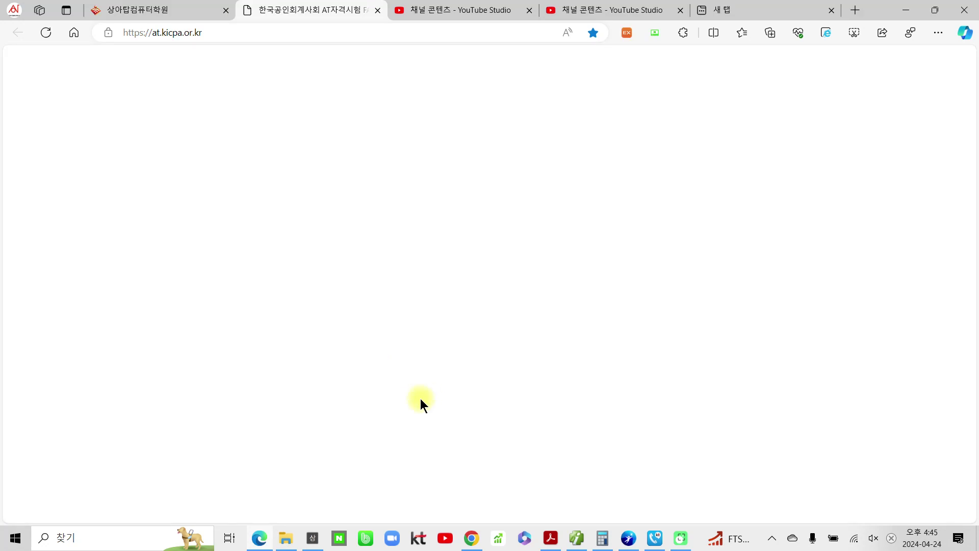
pyautogui.scroll(-15, 430, 390)
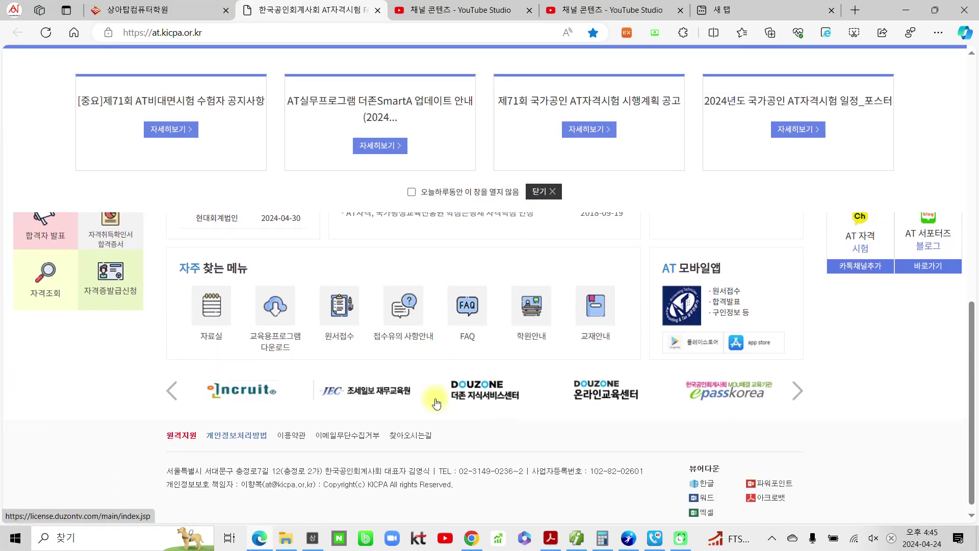
pyautogui.click(275, 337)
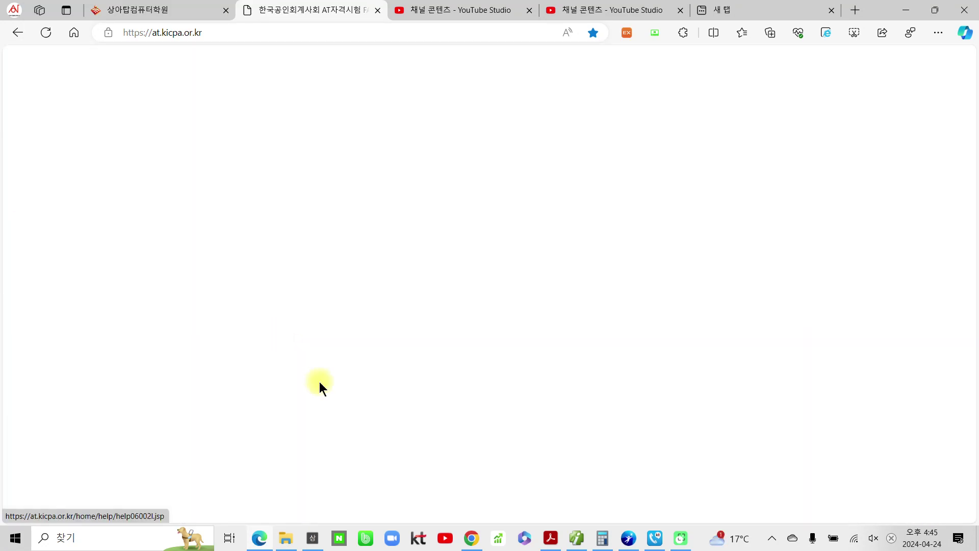
pyautogui.scroll(-4, 324, 376)
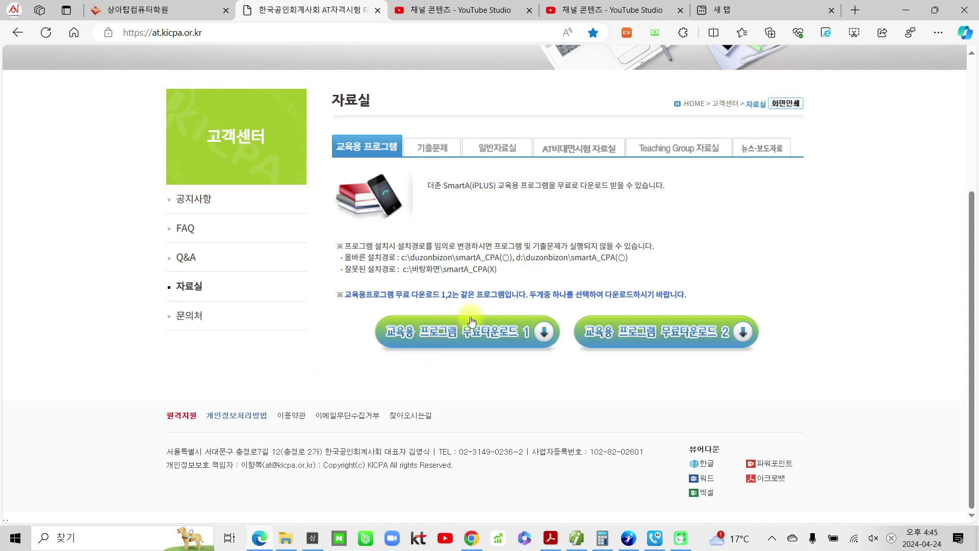
# Step: Request 교육용 프로그램 무료다운로드 1 and check the version date in the file name SmartA_CPA_2024_2024040201.zip
pyautogui.click(536, 332)
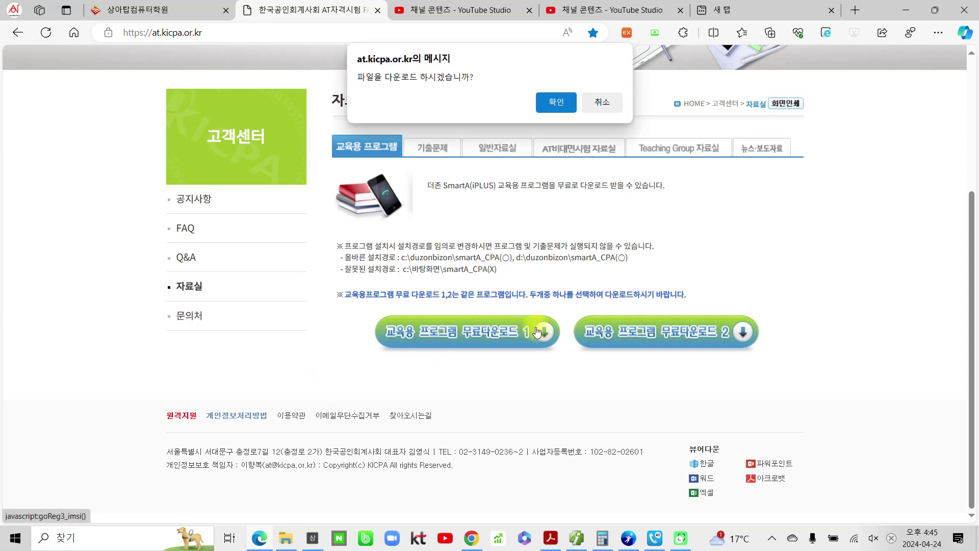
pyautogui.click(562, 102)
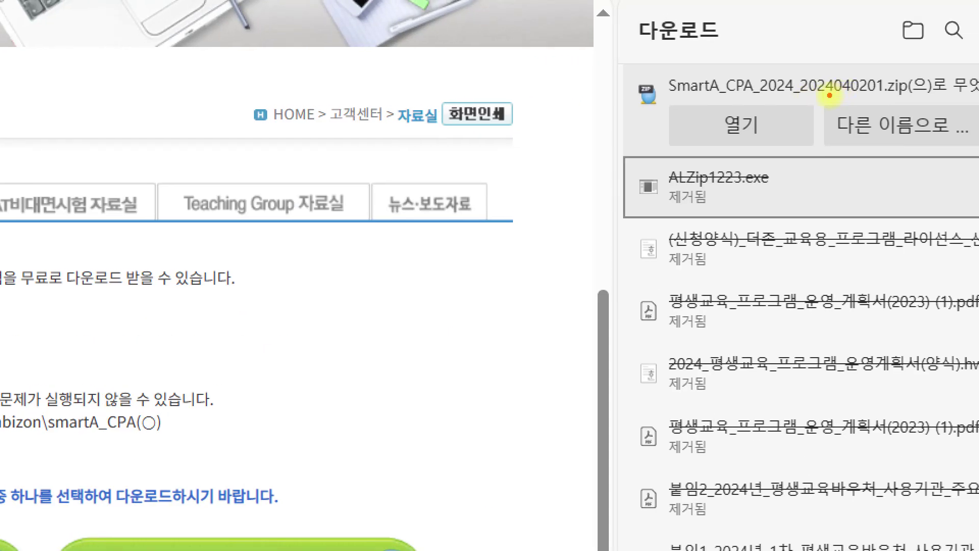
pyautogui.moveTo(836, 94); pyautogui.dragTo(875, 97)
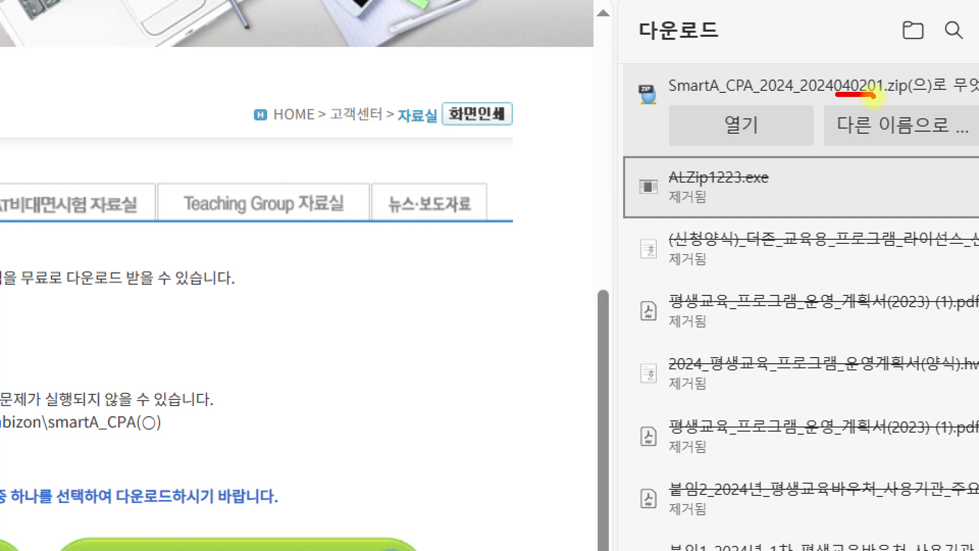
pyautogui.moveTo(873, 96)
pyautogui.mouseDown()
pyautogui.moveTo(798, 95)
pyautogui.moveTo(785, 64)
pyautogui.moveTo(773, 76)
pyautogui.mouseUp()
pyautogui.press('Escape')
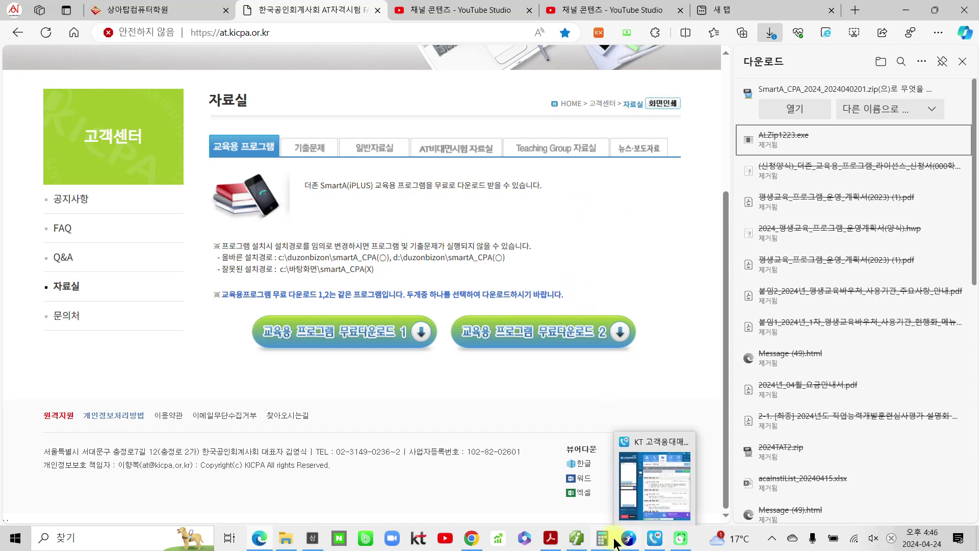
# Step: Cancel the SmartA_CPA_2024_2024040201.zip download, close the downloads list and return to the 원천징수이행상황신고서
pyautogui.click(577, 535)
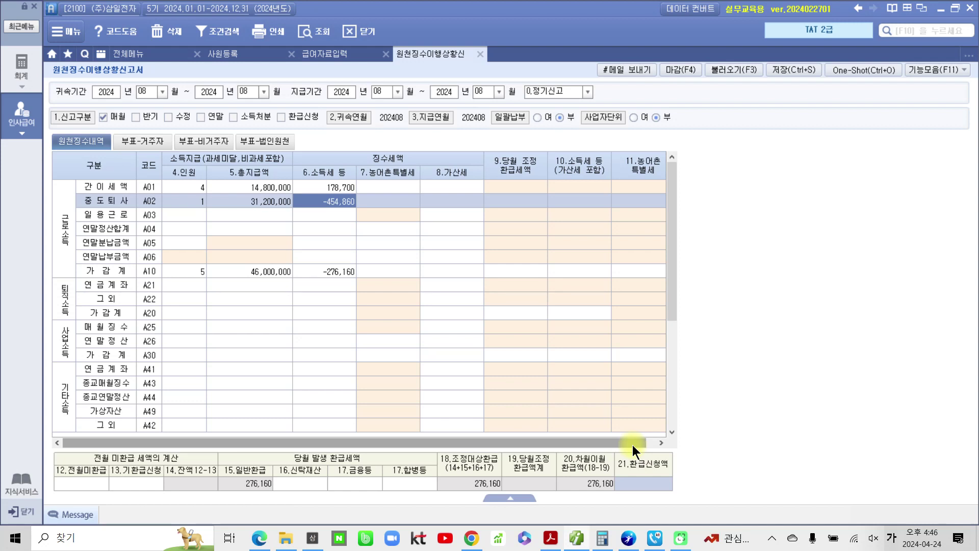
pyautogui.click(575, 542)
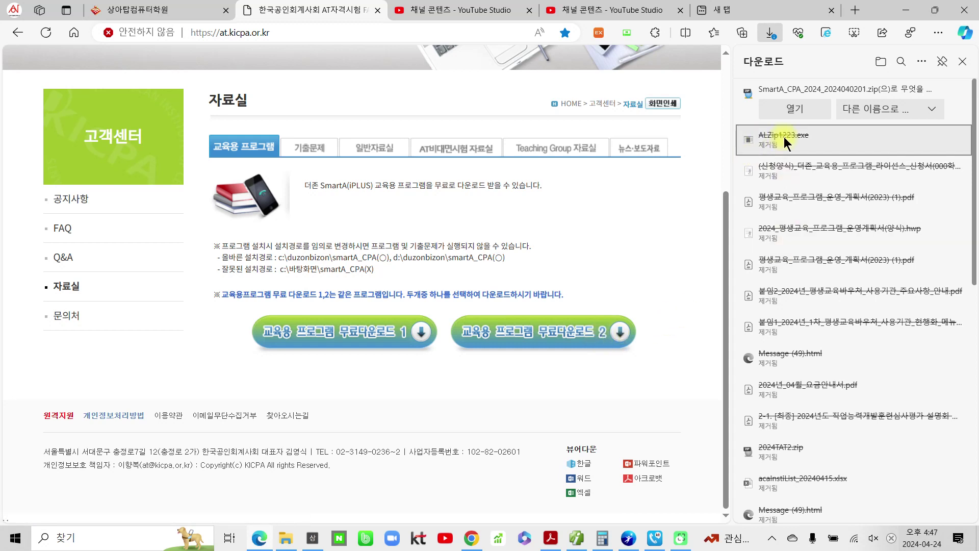
pyautogui.click(957, 92)
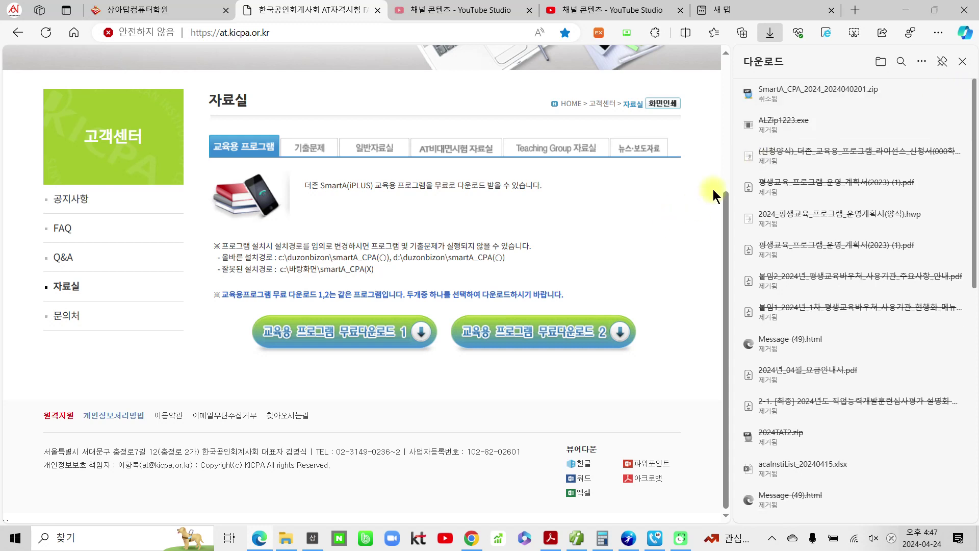
pyautogui.click(962, 61)
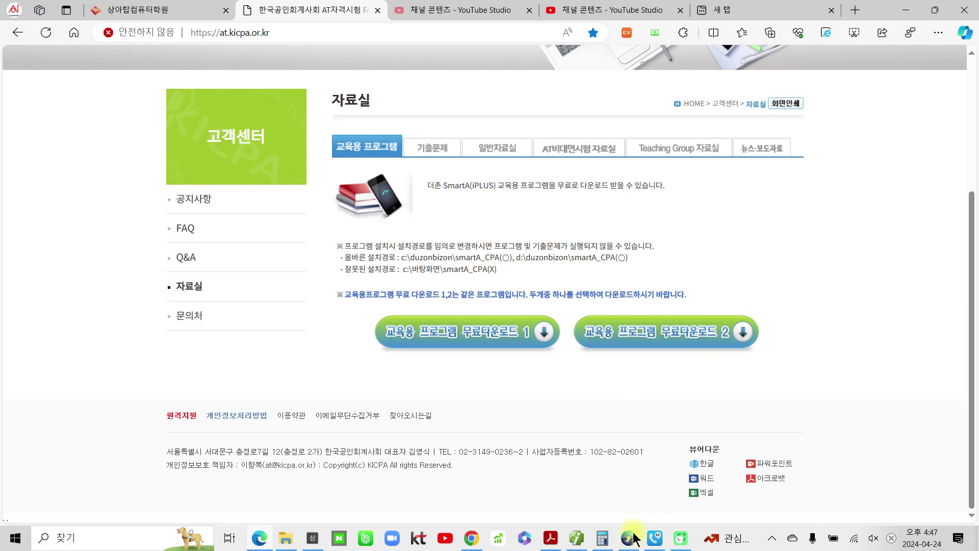
pyautogui.click(576, 538)
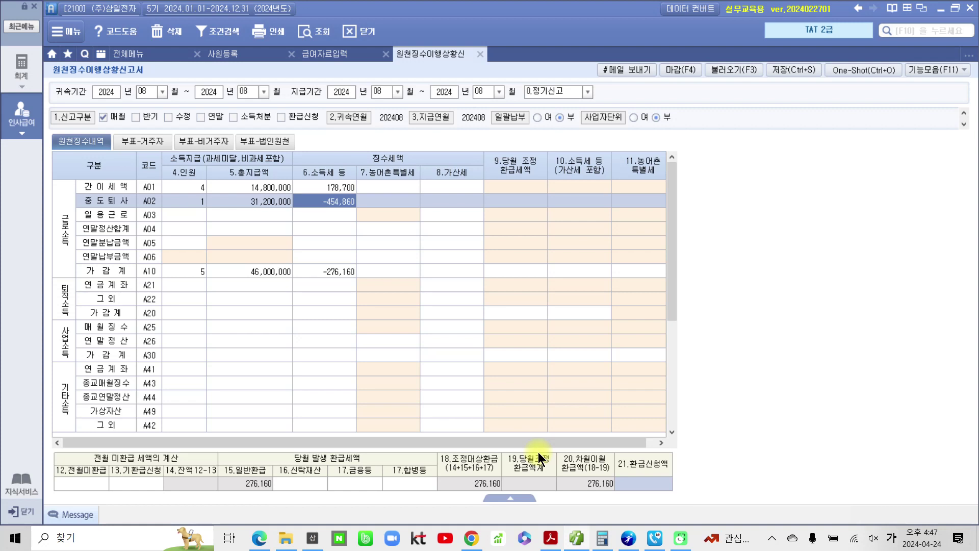
# Step: In File Explorer, open 02월19일 - 05월20일 회계실무자 양성과정(혼합과정).xls from 훈련생평가 > 회계실무자 양성과정(스마트 혼합) > 2024년 1회차(2월19일 개강)
pyautogui.click(277, 542)
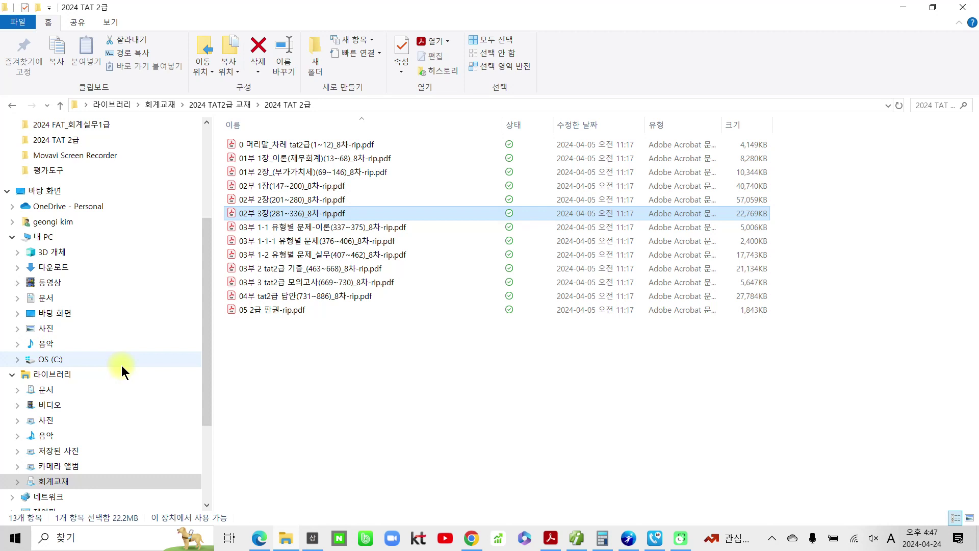
pyautogui.click(280, 543)
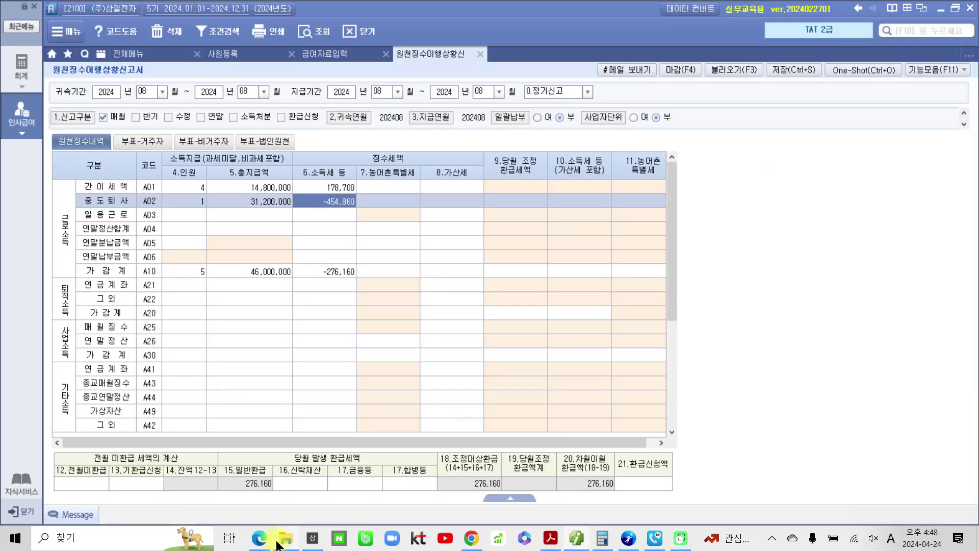
pyautogui.click(279, 544)
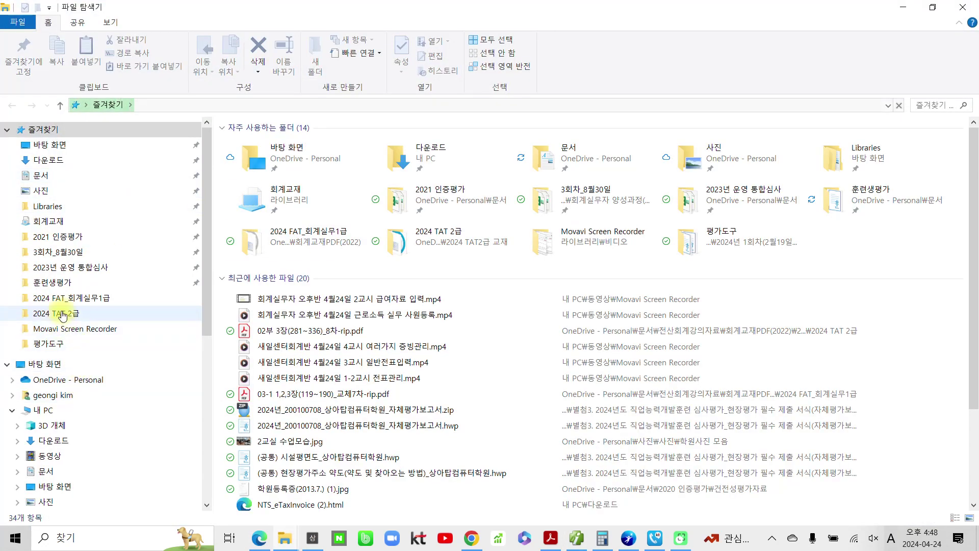
pyautogui.click(57, 285)
pyautogui.click(296, 325)
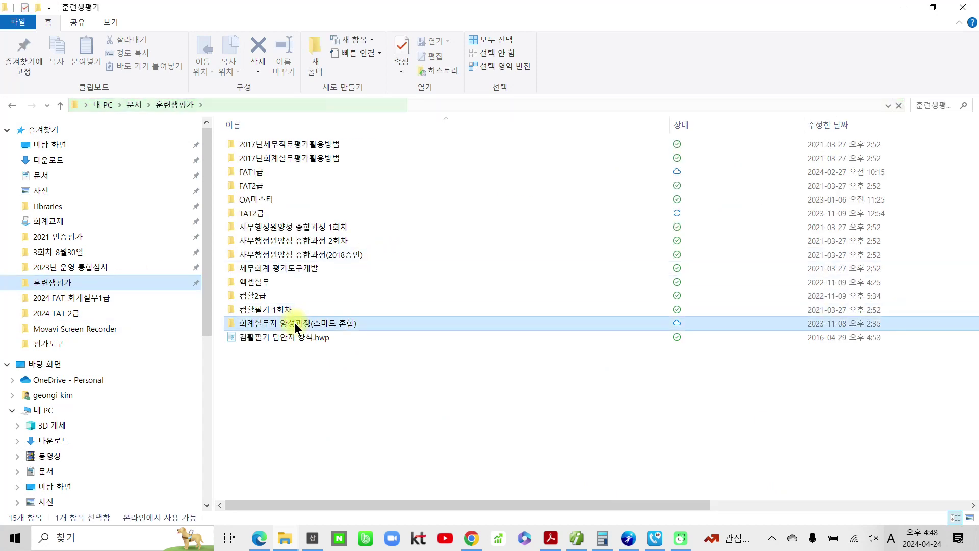
pyautogui.doubleClick(295, 324)
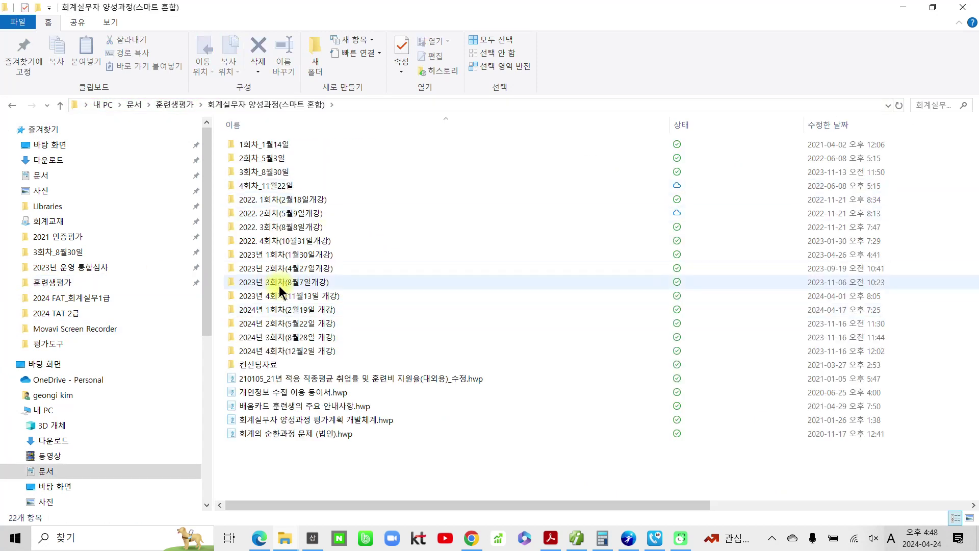
pyautogui.doubleClick(282, 311)
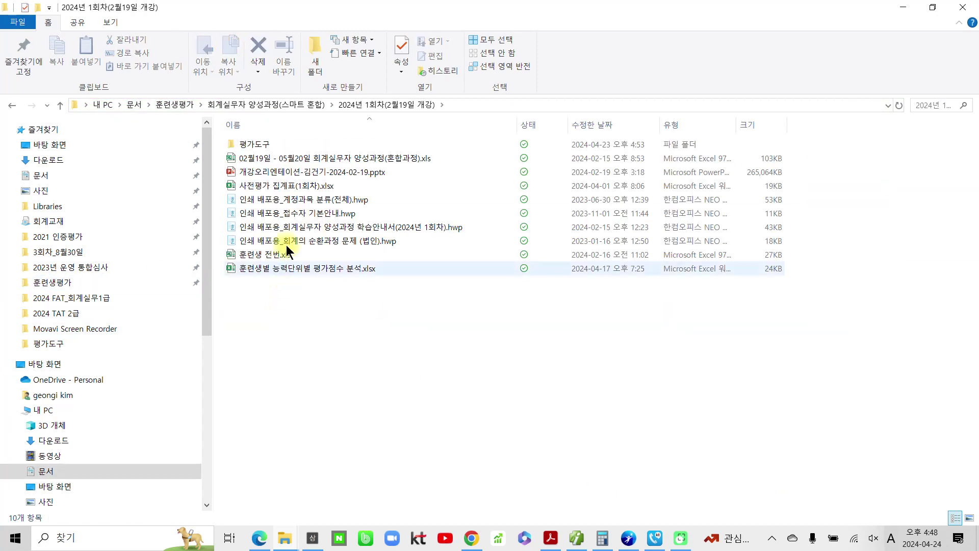
pyautogui.click(314, 154)
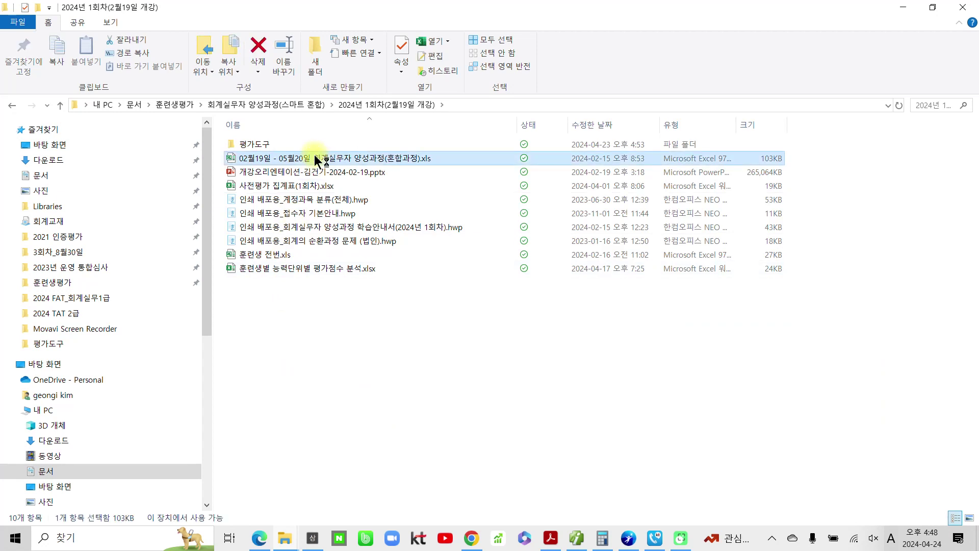
# Step: Open the 02월19일 - 05월20일 course schedule workbook full screen and locate the 04-25 to 05-07 timetable block on the 시간표 sheet
pyautogui.doubleClick(314, 155)
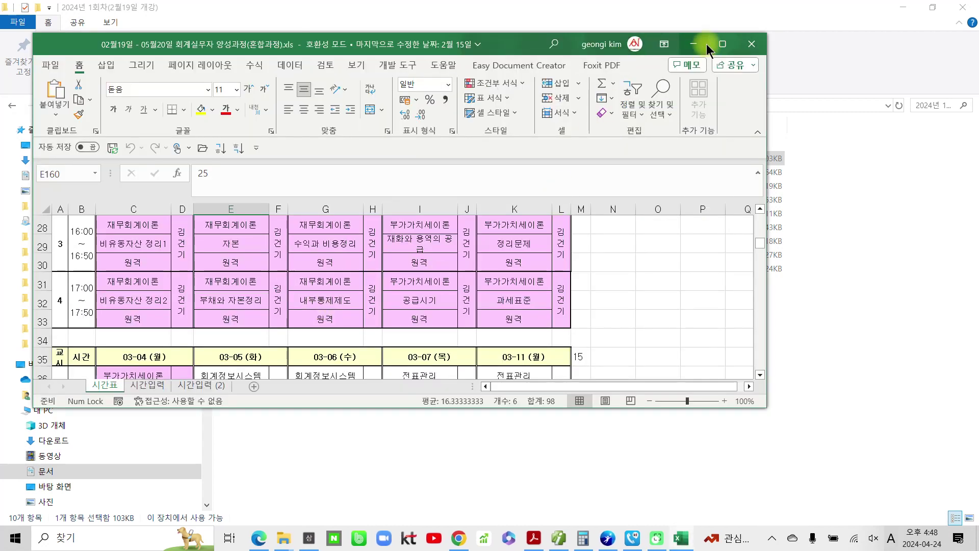
pyautogui.click(722, 44)
pyautogui.click(336, 362)
pyautogui.scroll(-5, 297, 370)
pyautogui.scroll(-20, 298, 371)
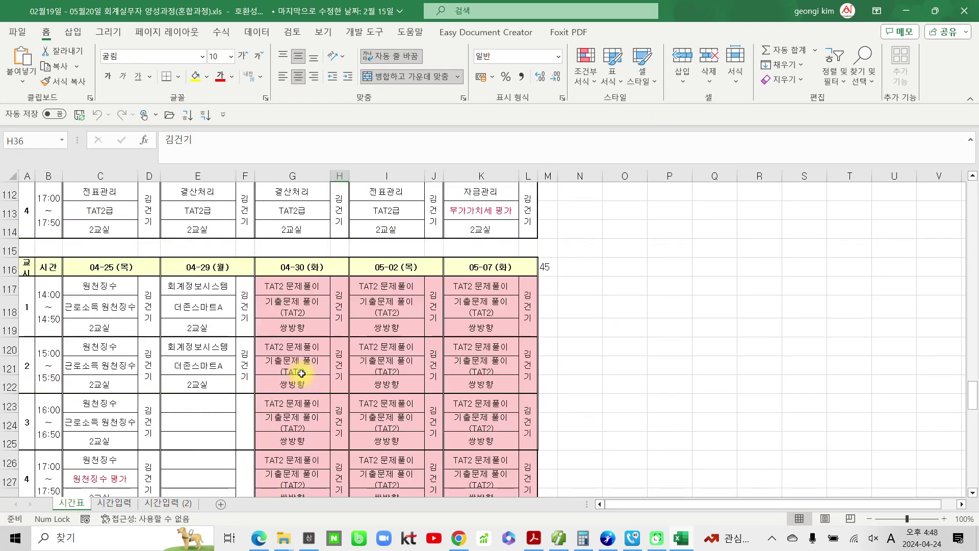
pyautogui.click(311, 284)
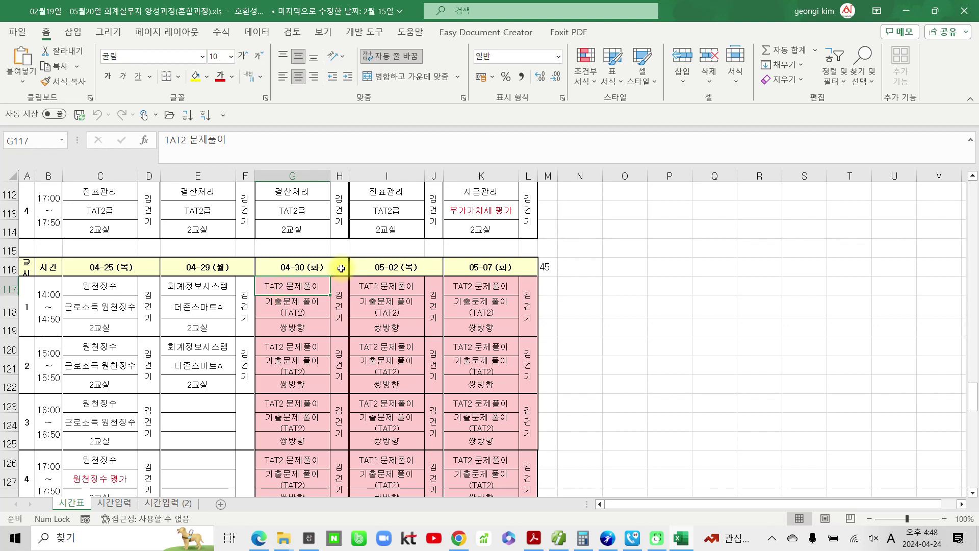
# Step: Check the 04-29 (월) column of the timetable, covering its date and the lessons in periods 1 to 3
pyautogui.click(195, 291)
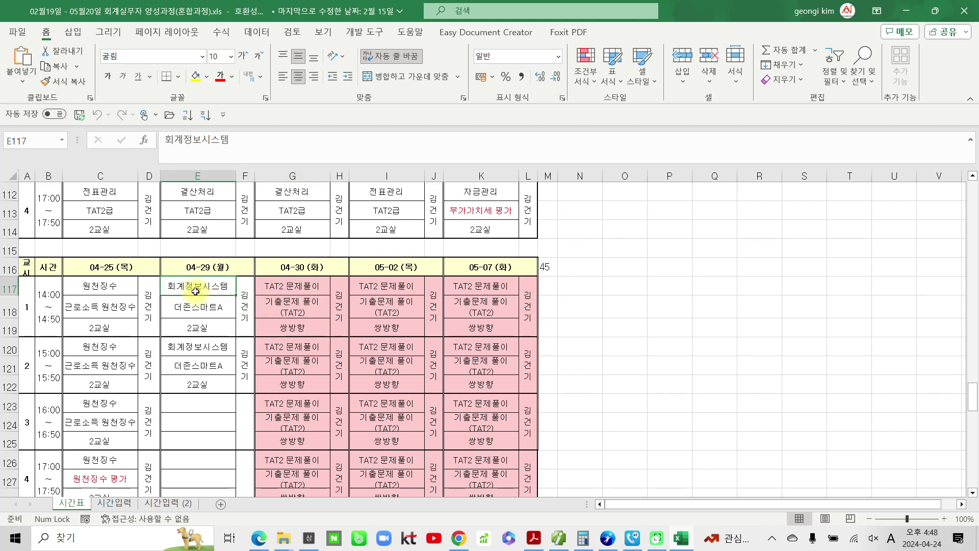
pyautogui.click(198, 265)
pyautogui.click(197, 287)
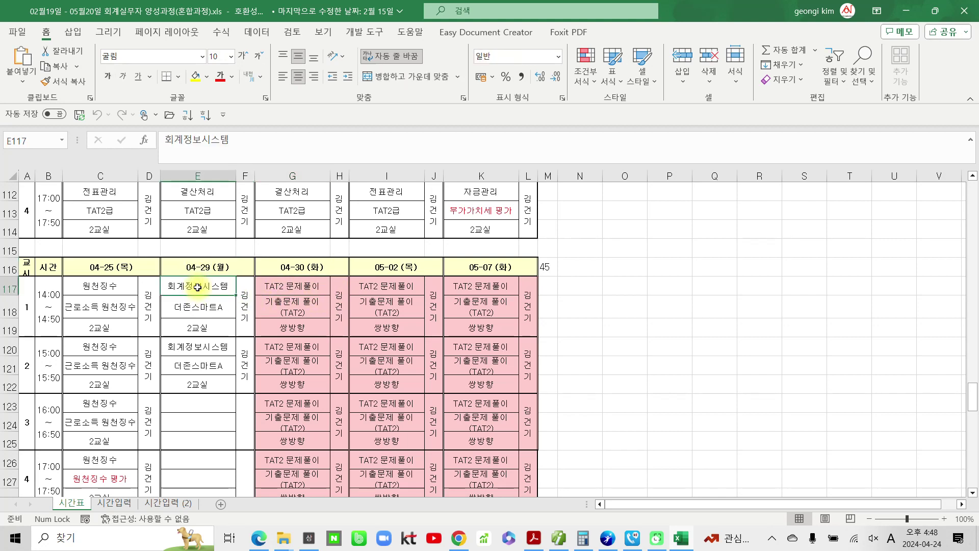
pyautogui.click(197, 386)
pyautogui.click(220, 413)
pyautogui.click(217, 406)
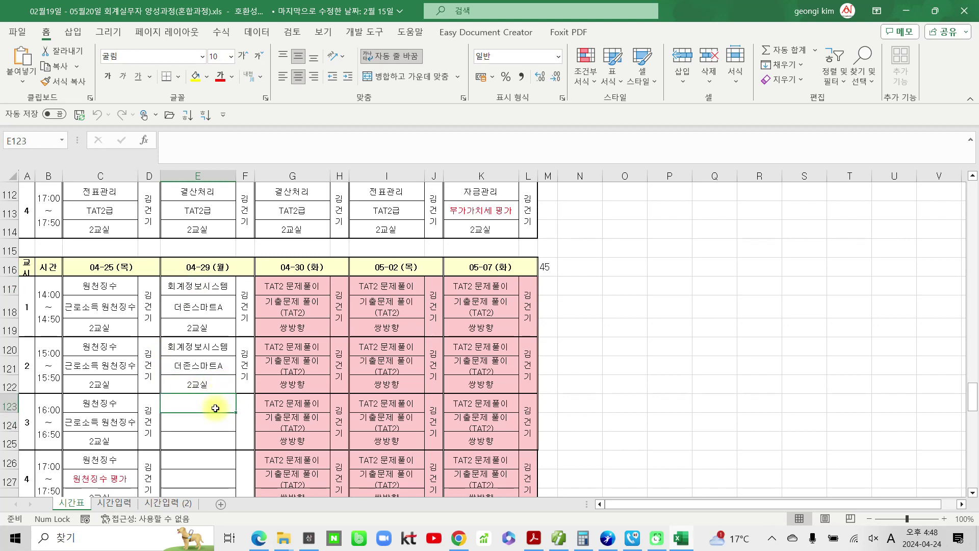
# Step: Check the 04-30 (화) date and its second-period class format, then minimize the schedule workbook and bring it back
pyautogui.click(287, 266)
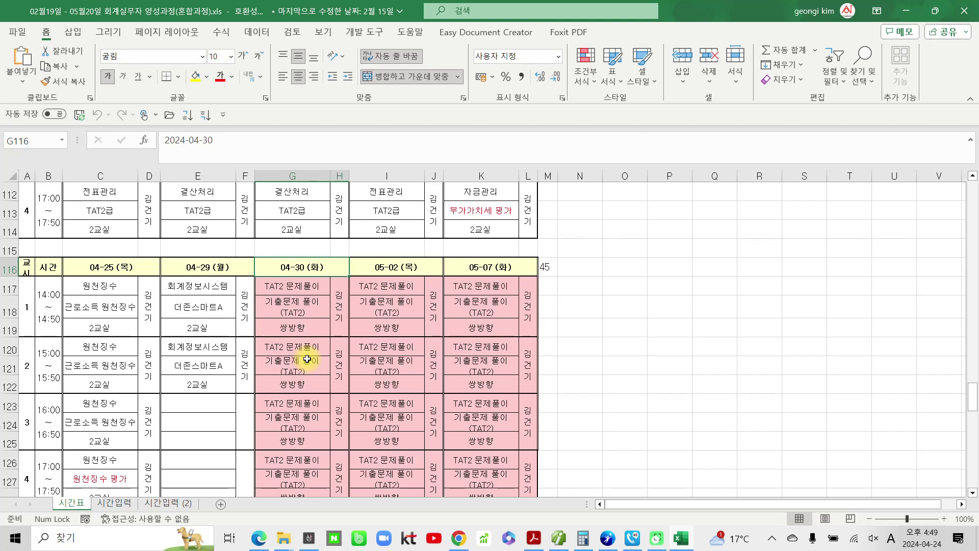
pyautogui.click(300, 386)
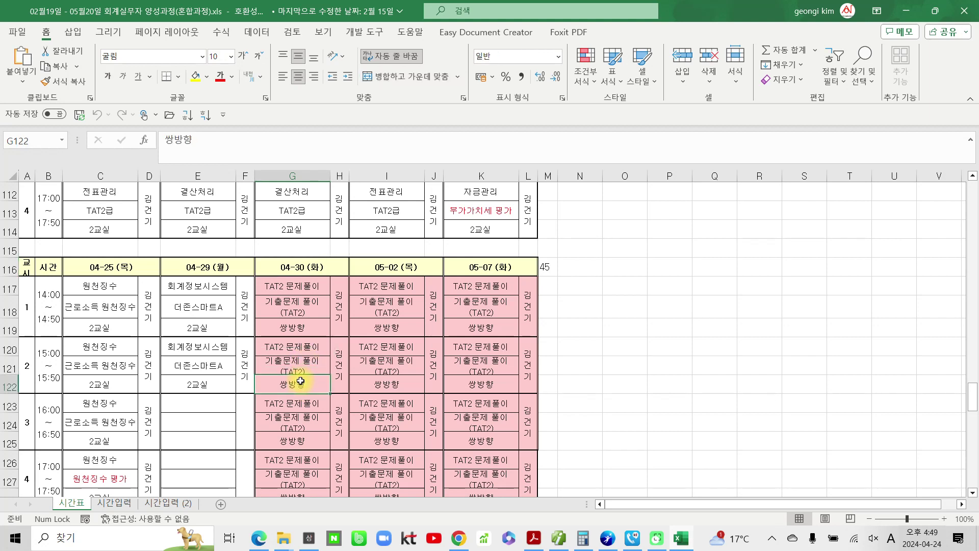
pyautogui.click(904, 12)
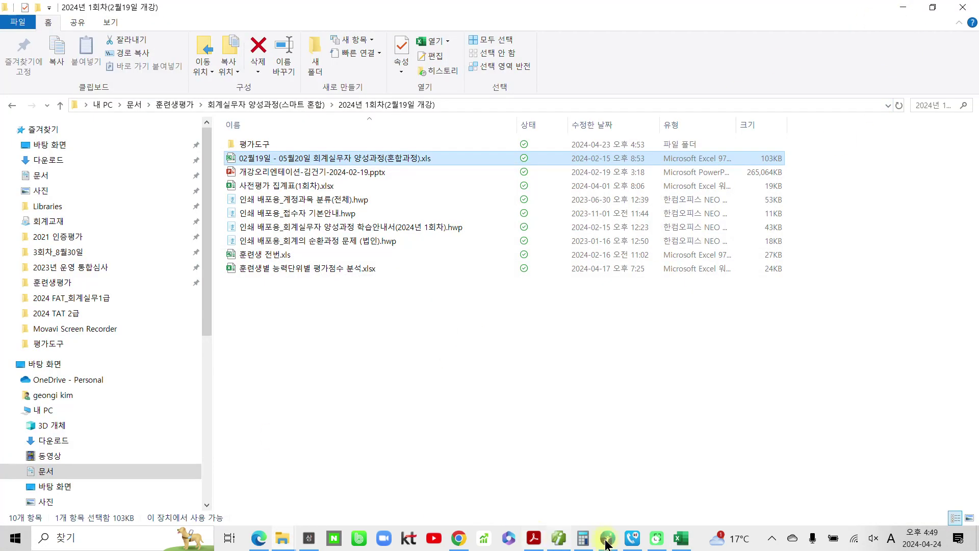
pyautogui.click(681, 538)
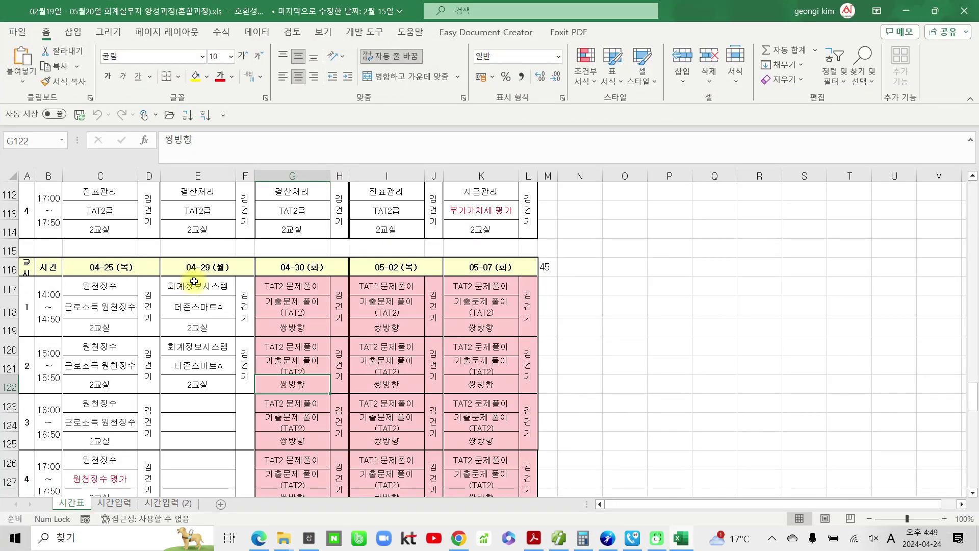